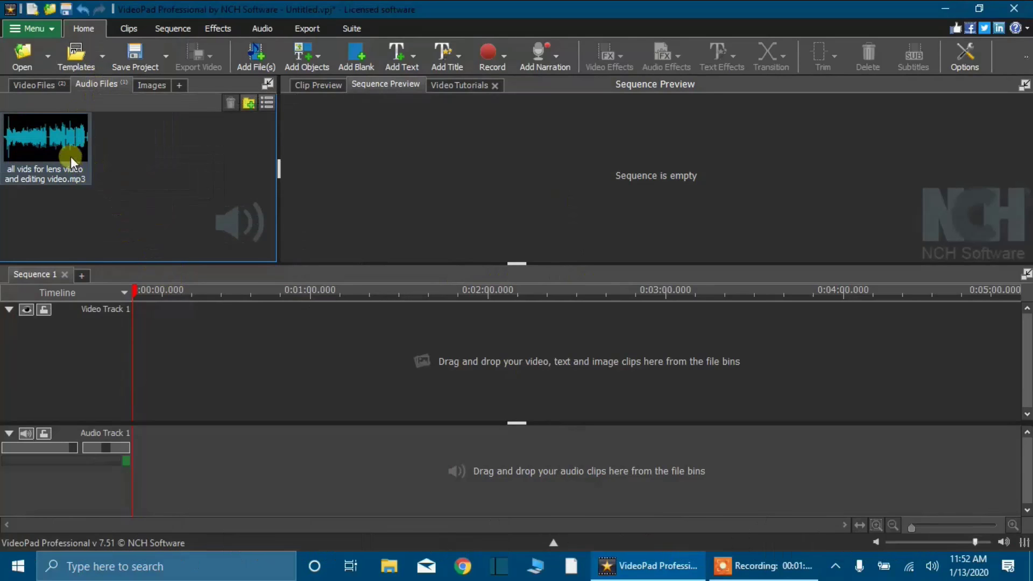
# Place MVI_0306.MP4 at the start of Video Track 1 and overlay MVI_1200.MP4 at the start of a second video track
pyautogui.click(44, 85)
pyautogui.click(56, 155)
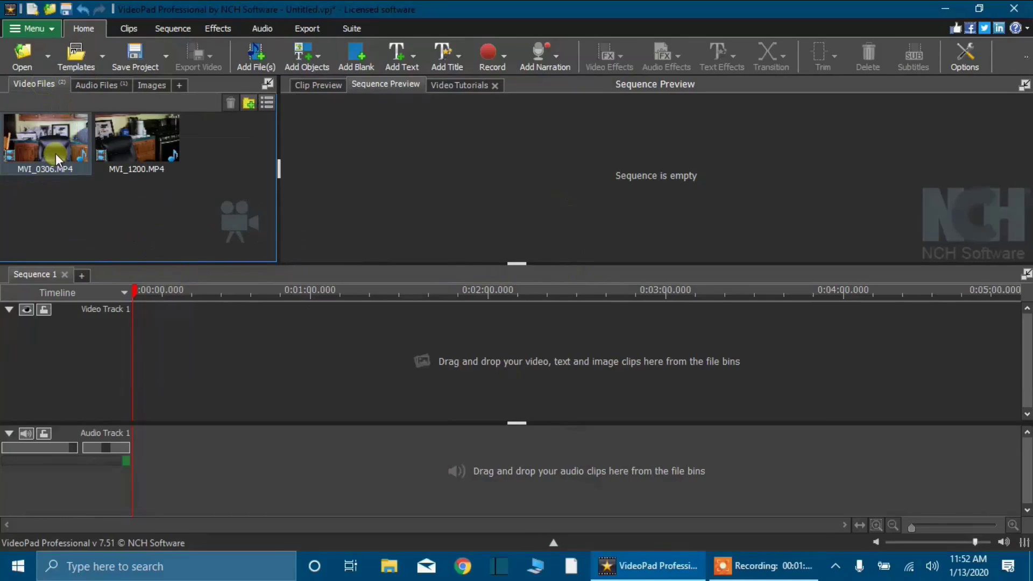
pyautogui.moveTo(56, 154); pyautogui.dragTo(166, 372)
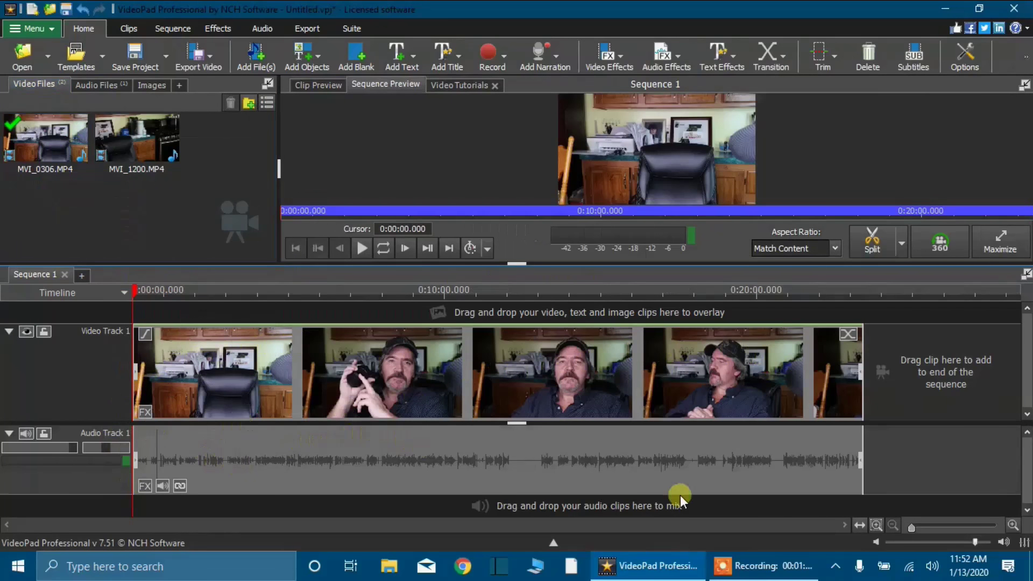
pyautogui.moveTo(125, 143); pyautogui.dragTo(137, 309)
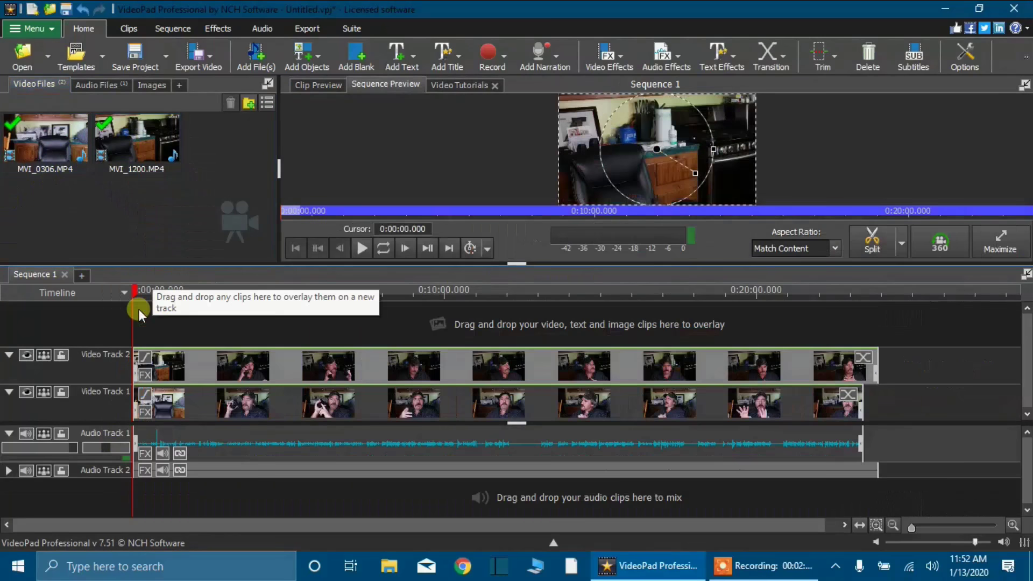
# Add the "all vids for lens video and editing video.mp3" recording at the start of a third audio track
pyautogui.click(90, 84)
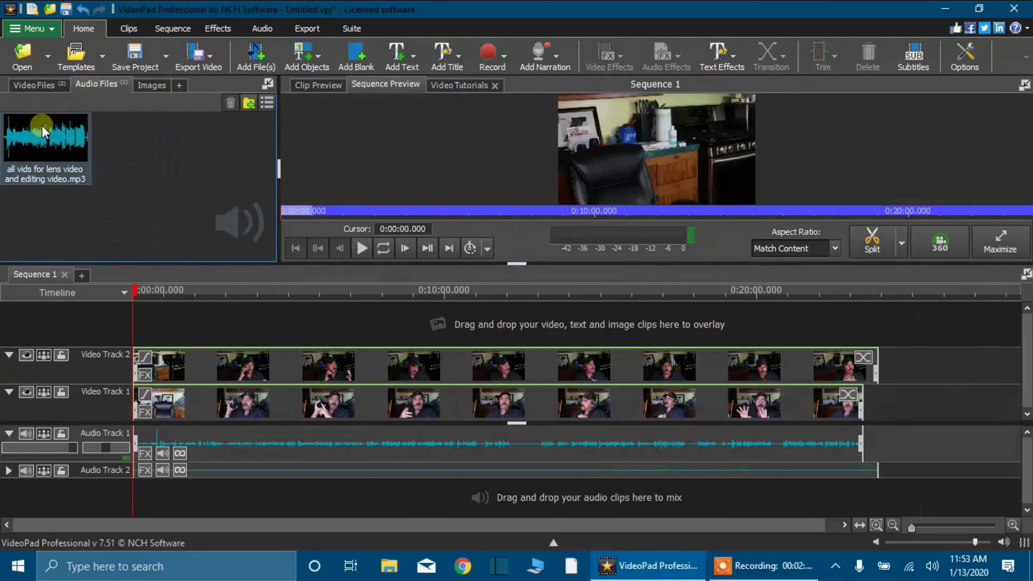
pyautogui.click(59, 155)
pyautogui.moveTo(60, 157); pyautogui.dragTo(136, 497)
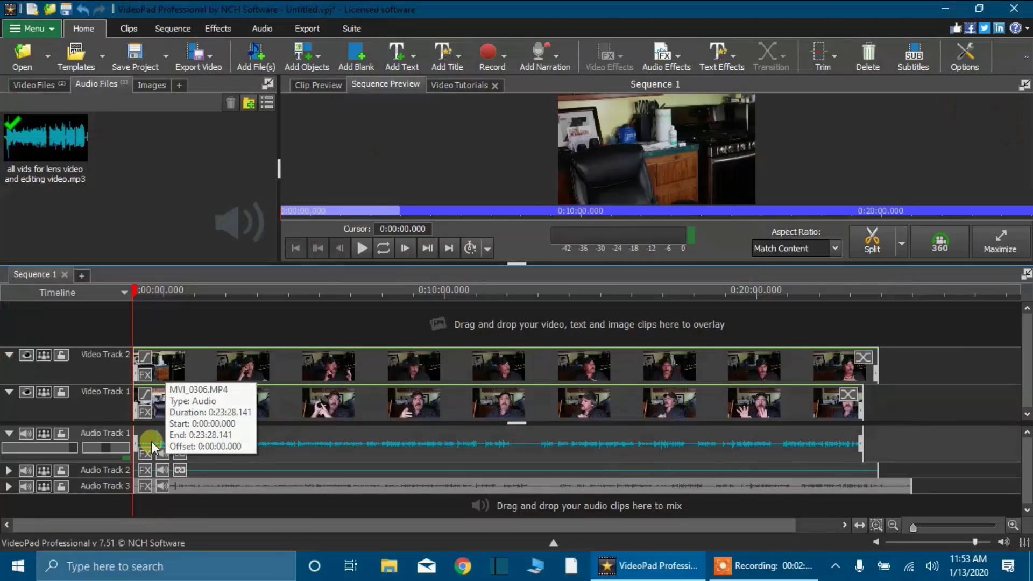
# Shift the mp3 recording by about -35.443 seconds so its three clap spikes line up with those in Audio Track 1
pyautogui.scroll(4, 152, 446)
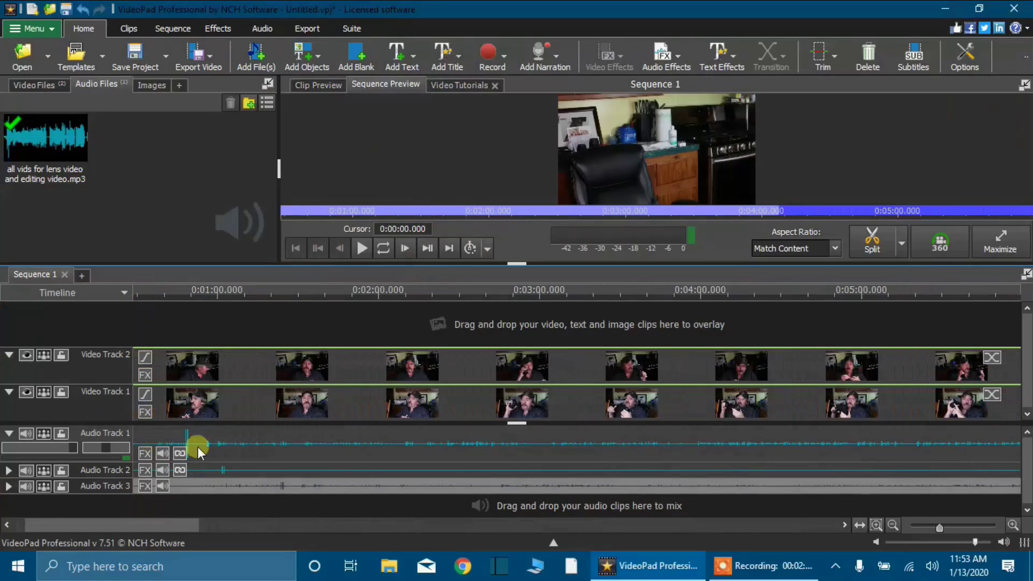
pyautogui.scroll(2, 217, 447)
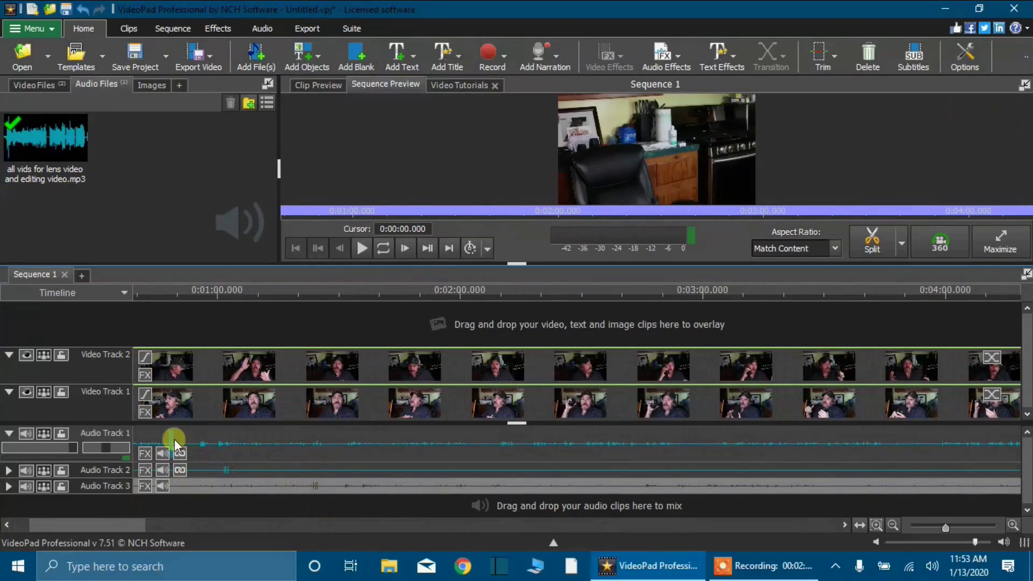
pyautogui.scroll(2, 170, 438)
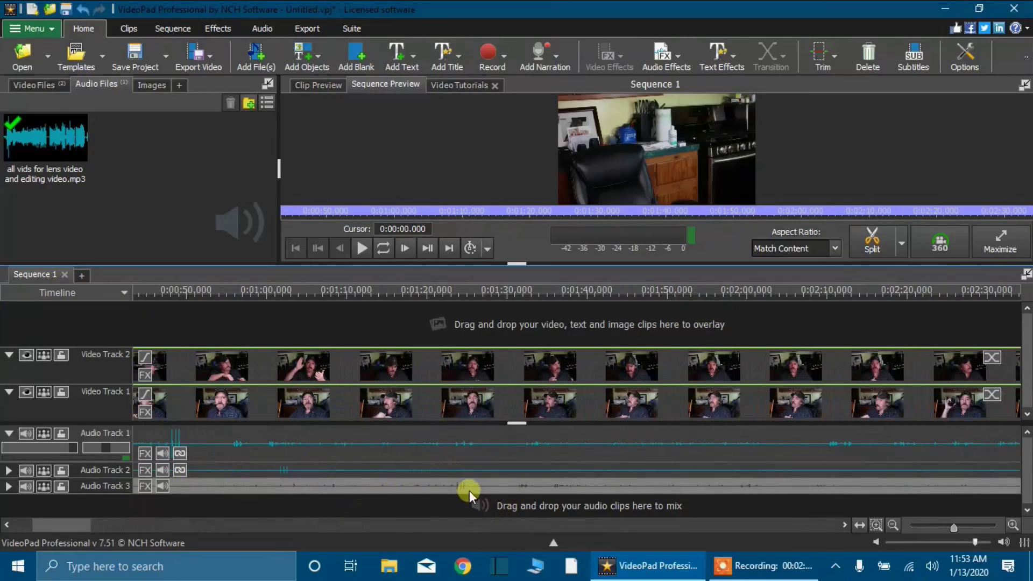
pyautogui.moveTo(467, 488); pyautogui.dragTo(184, 490)
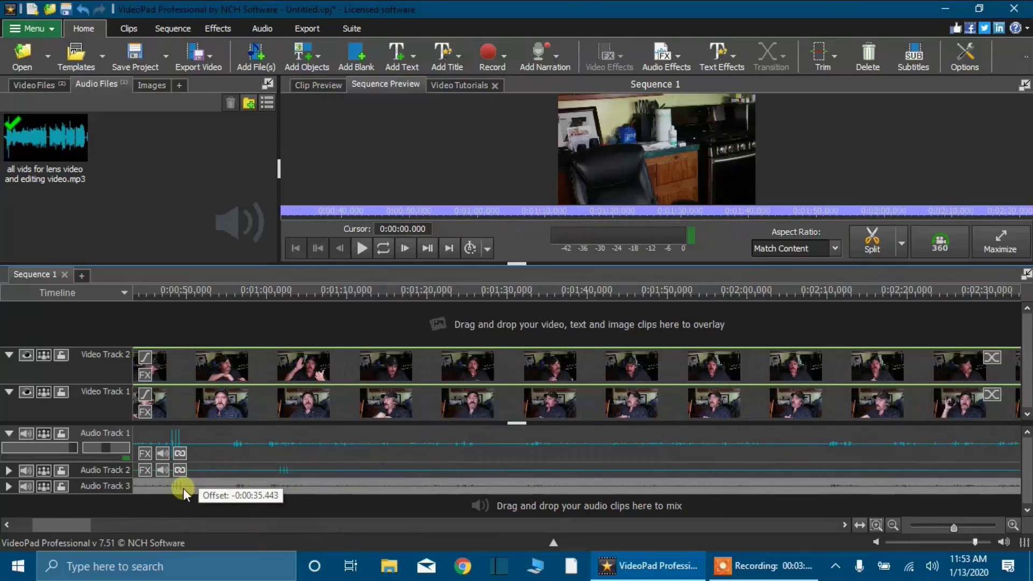
pyautogui.moveTo(183, 488); pyautogui.dragTo(183, 489)
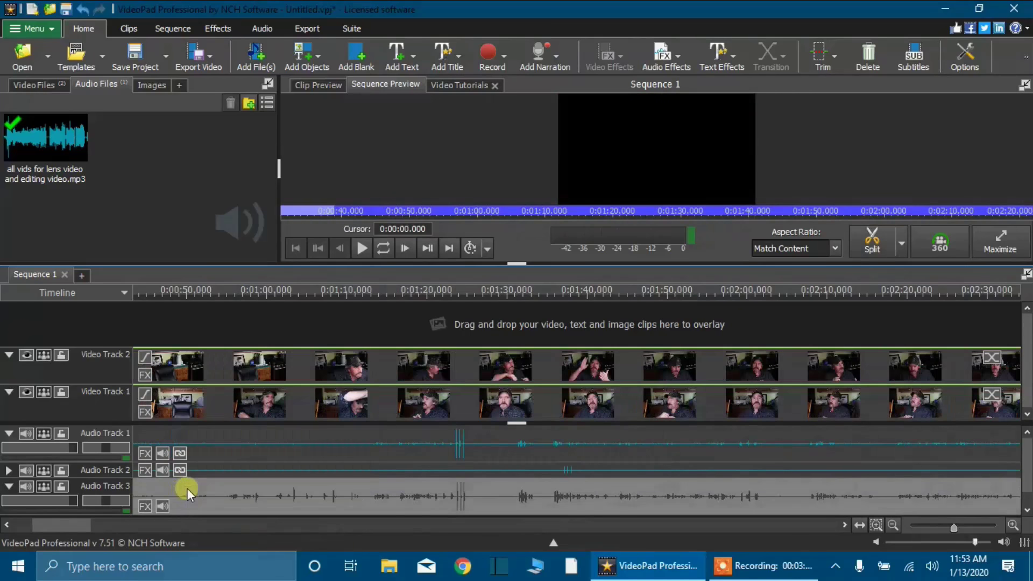
# Move MVI_1200.MP4 earlier until its clap spikes roughly match the other tracks, and place the playhead near the last clap at 0:01:24.629
pyautogui.click(605, 466)
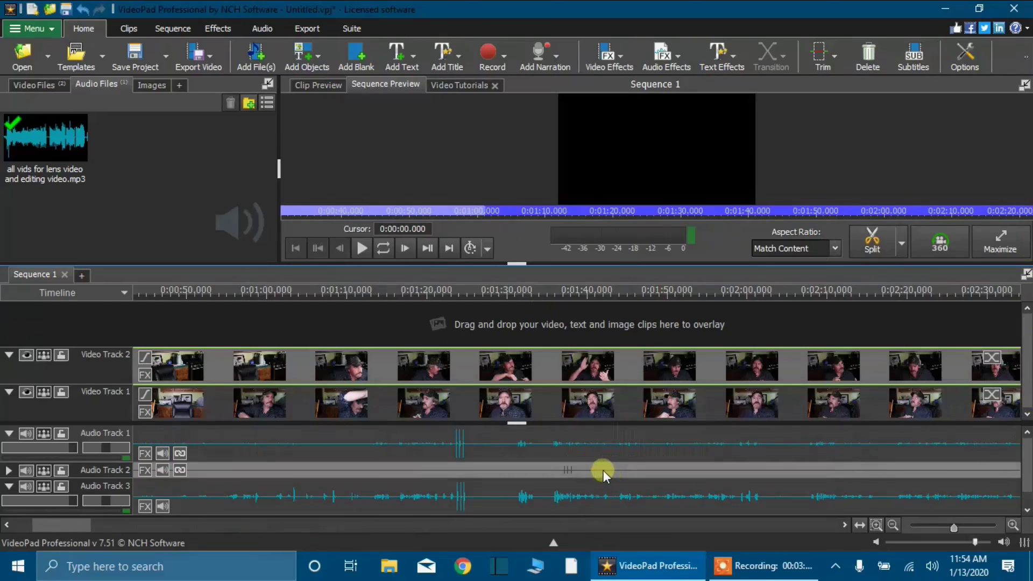
pyautogui.moveTo(603, 470); pyautogui.dragTo(495, 473)
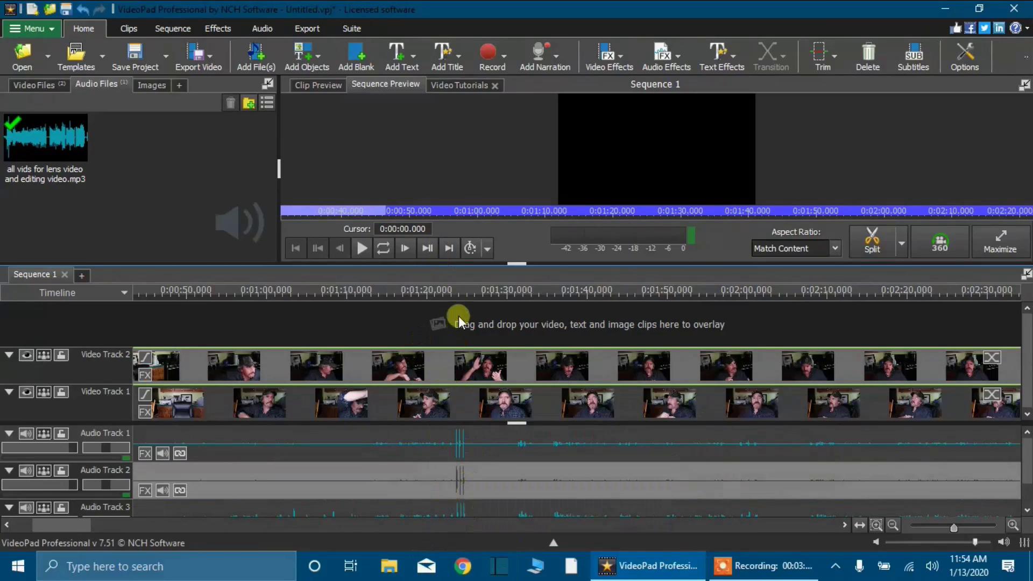
pyautogui.click(458, 295)
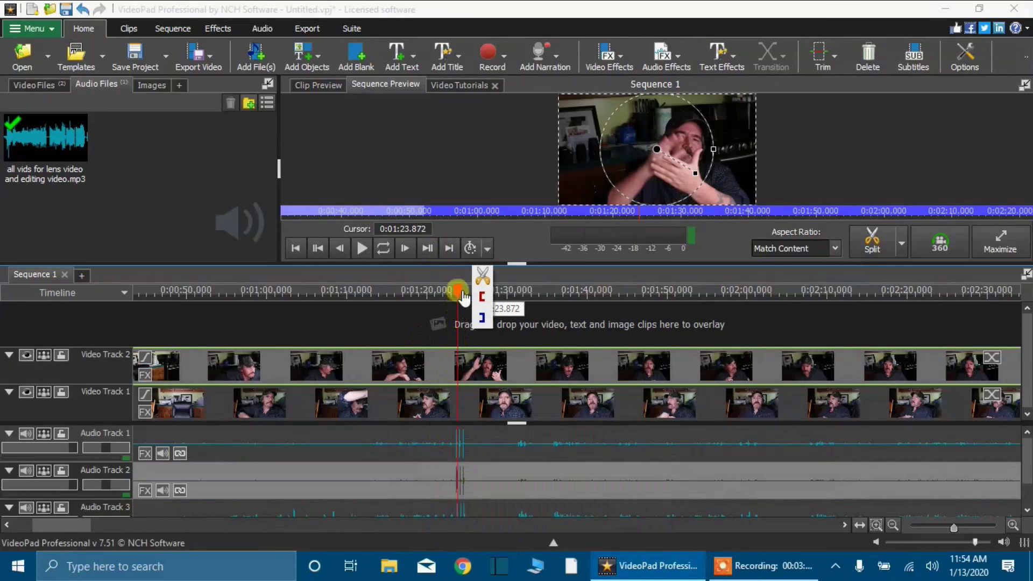
pyautogui.moveTo(463, 296); pyautogui.dragTo(468, 300)
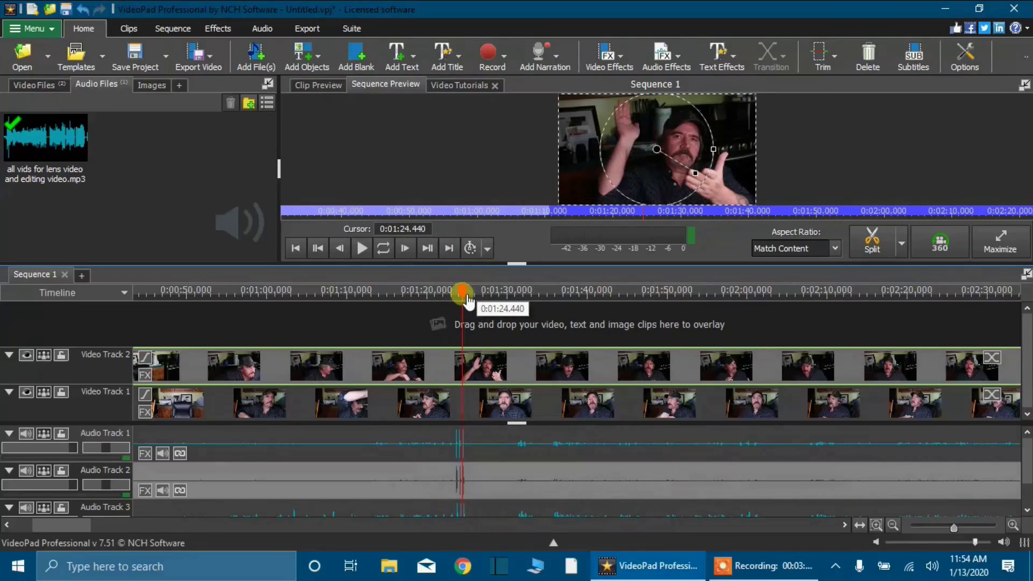
pyautogui.moveTo(468, 300); pyautogui.dragTo(469, 301)
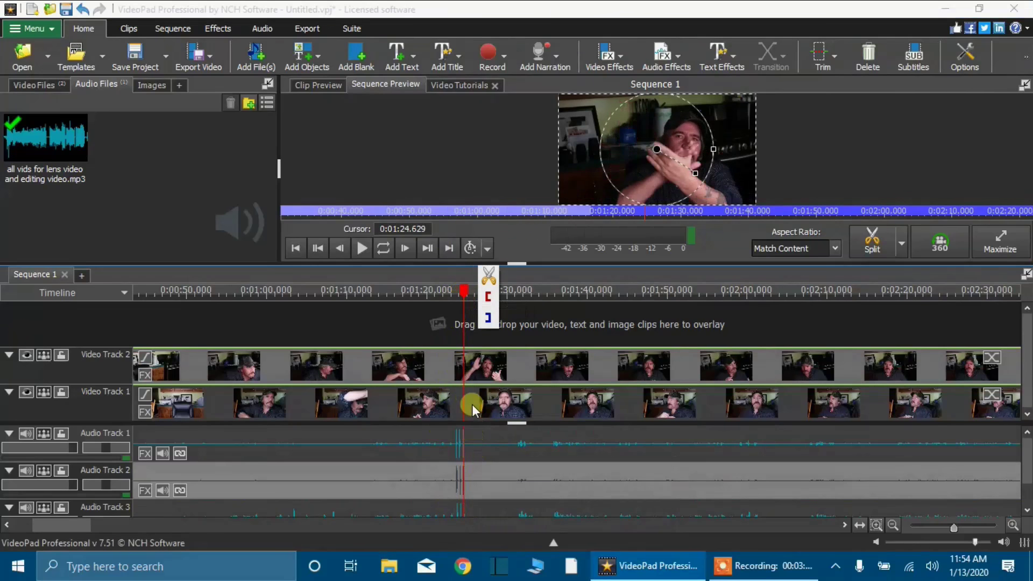
# Position the playhead precisely on the start of the last clap spike in Audio Track 1, at 0:01:24.572
pyautogui.scroll(5, 471, 399)
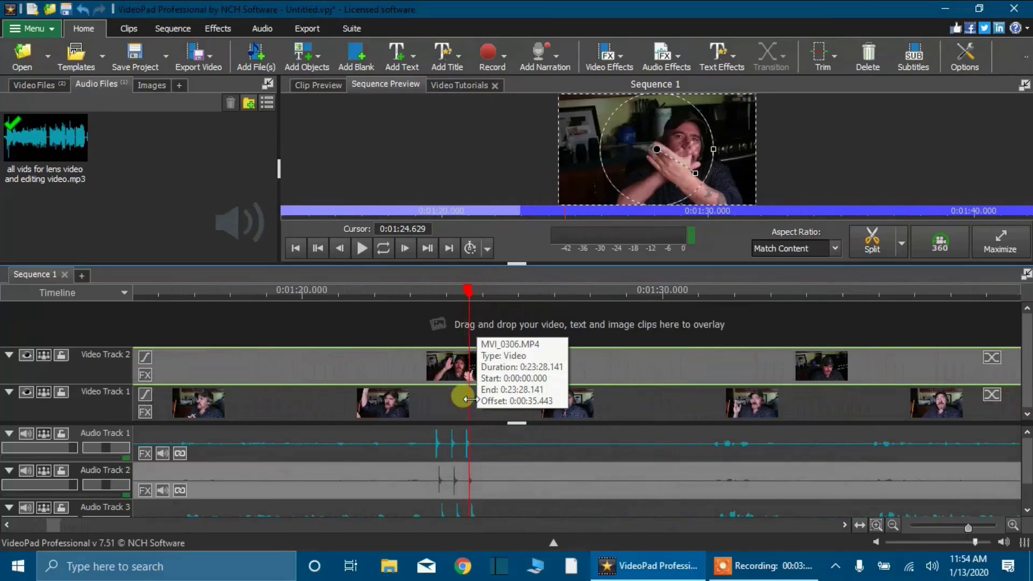
pyautogui.scroll(4, 471, 399)
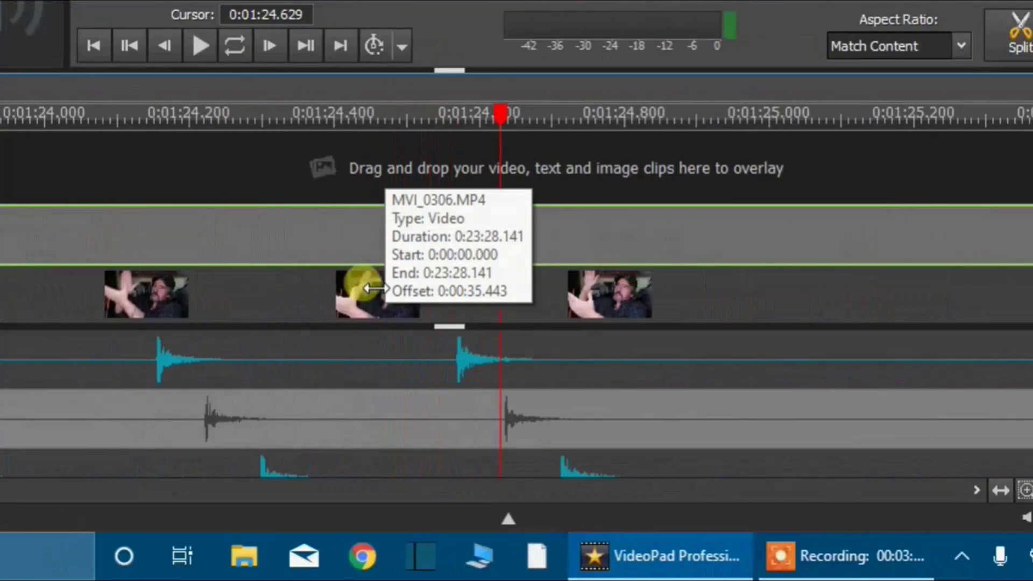
pyautogui.moveTo(499, 116)
pyautogui.mouseDown()
pyautogui.moveTo(474, 125)
pyautogui.moveTo(471, 144)
pyautogui.moveTo(468, 132)
pyautogui.mouseUp()
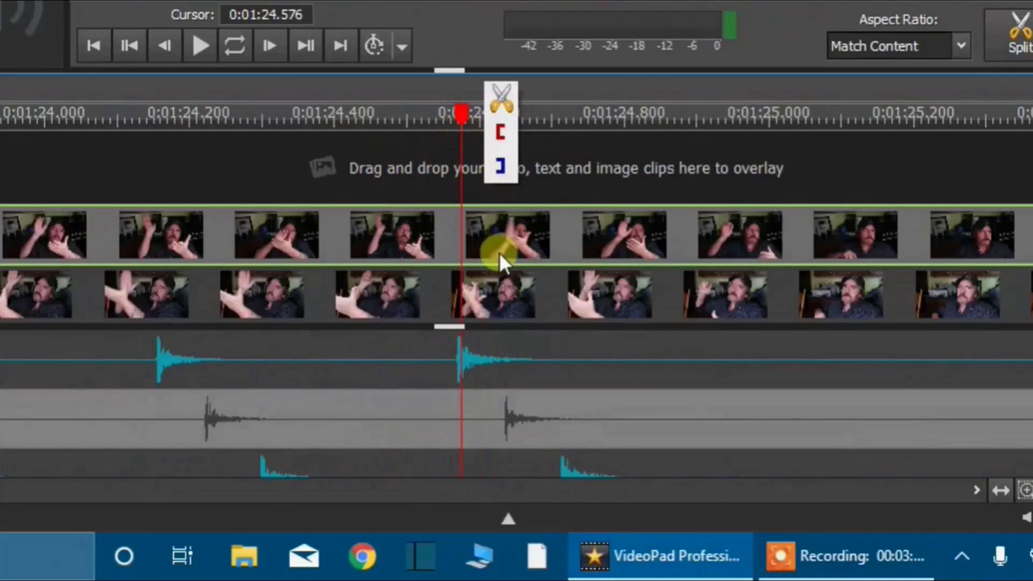
pyautogui.scroll(4, 466, 238)
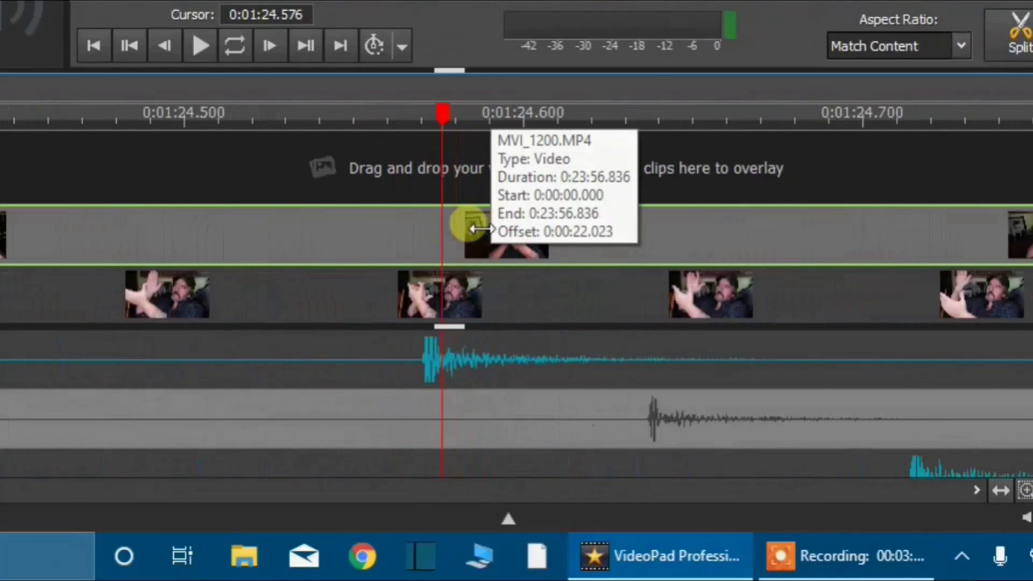
pyautogui.moveTo(443, 112); pyautogui.dragTo(437, 119)
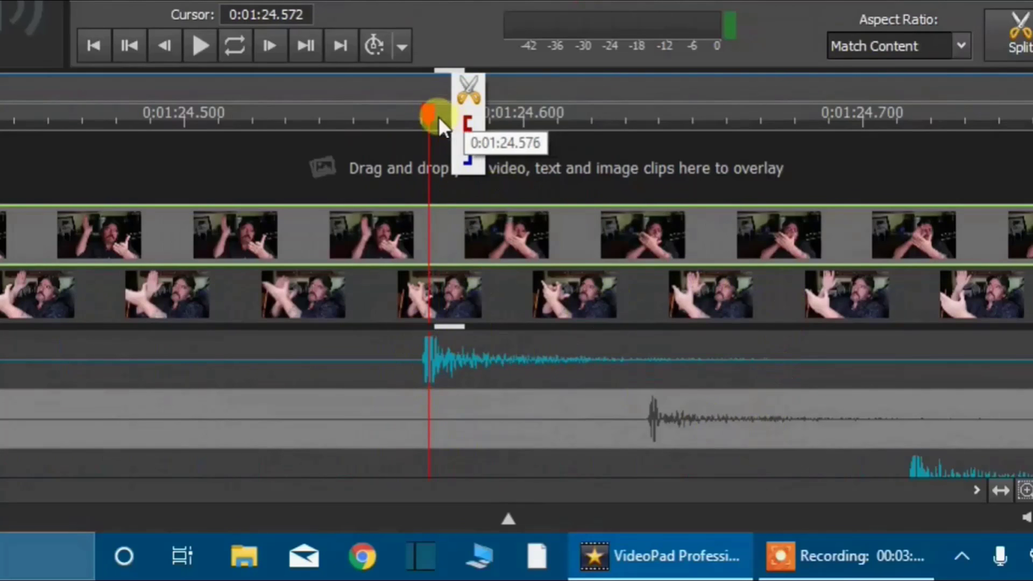
pyautogui.moveTo(435, 118); pyautogui.dragTo(429, 125)
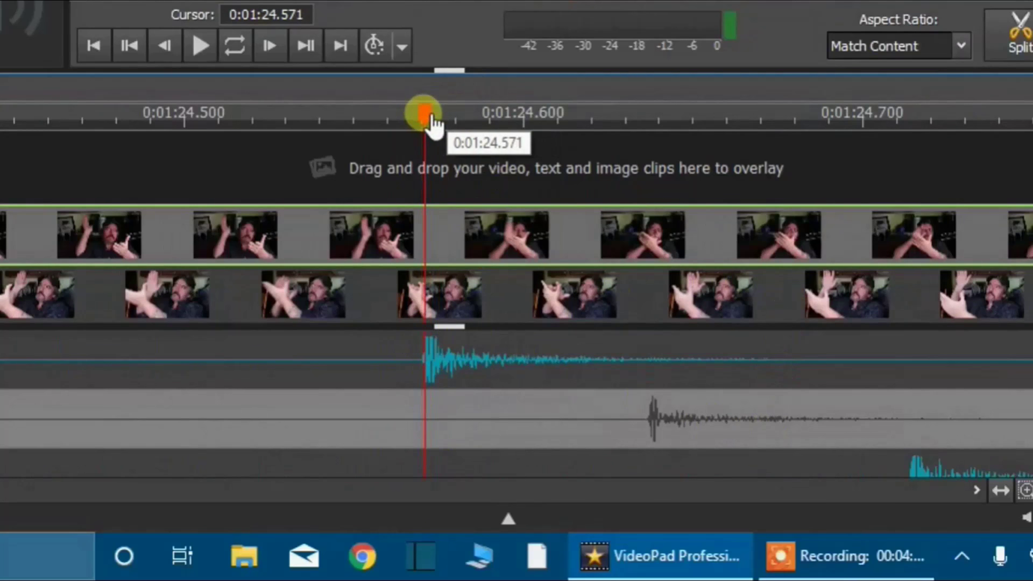
pyautogui.moveTo(434, 120)
pyautogui.mouseDown()
pyautogui.moveTo(445, 129)
pyautogui.moveTo(437, 133)
pyautogui.mouseUp()
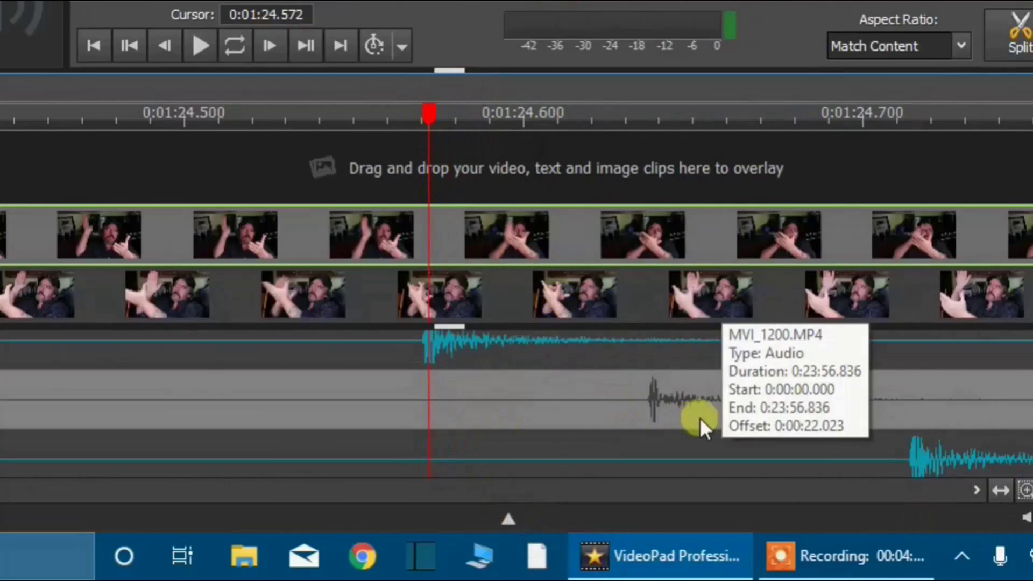
# Fine-align the last clap of the mp3 recording and of MVI_1200.MP4 with the Audio Track 1 clap, using the playhead at 0:01:24.715
pyautogui.click(973, 452)
pyautogui.moveTo(973, 451); pyautogui.dragTo(487, 462)
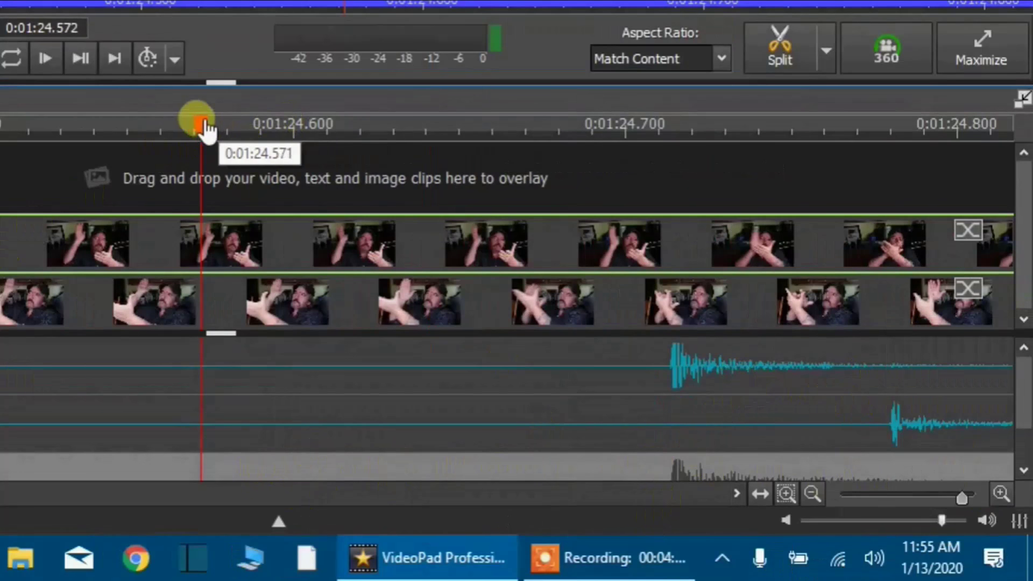
pyautogui.moveTo(206, 129); pyautogui.dragTo(684, 183)
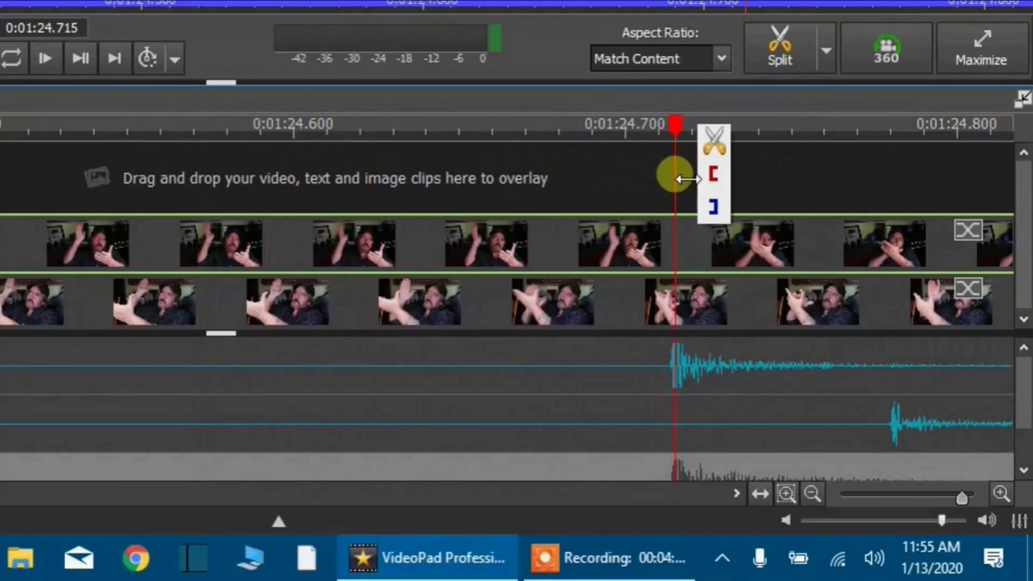
pyautogui.moveTo(979, 425)
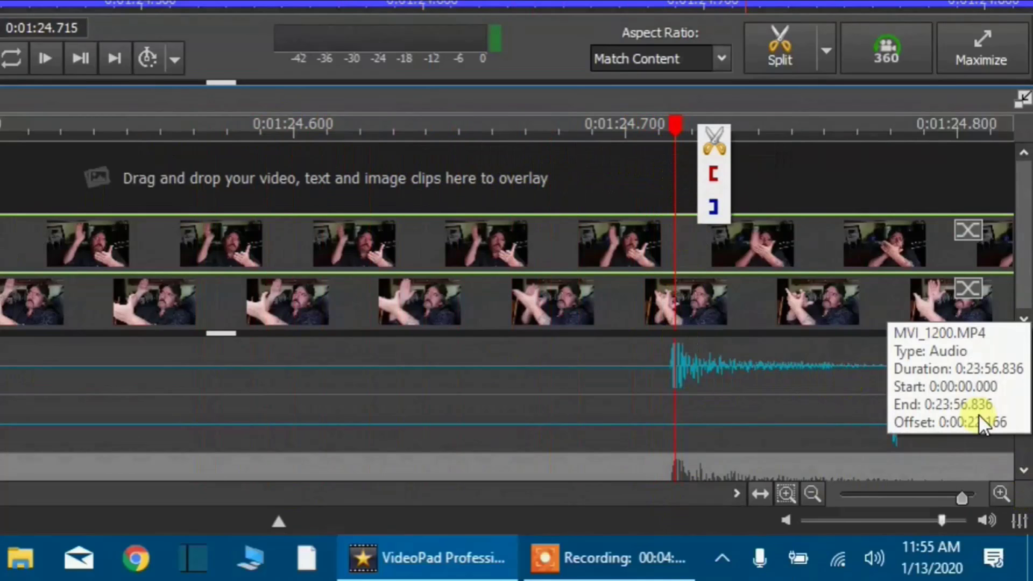
pyautogui.moveTo(980, 425); pyautogui.dragTo(759, 424)
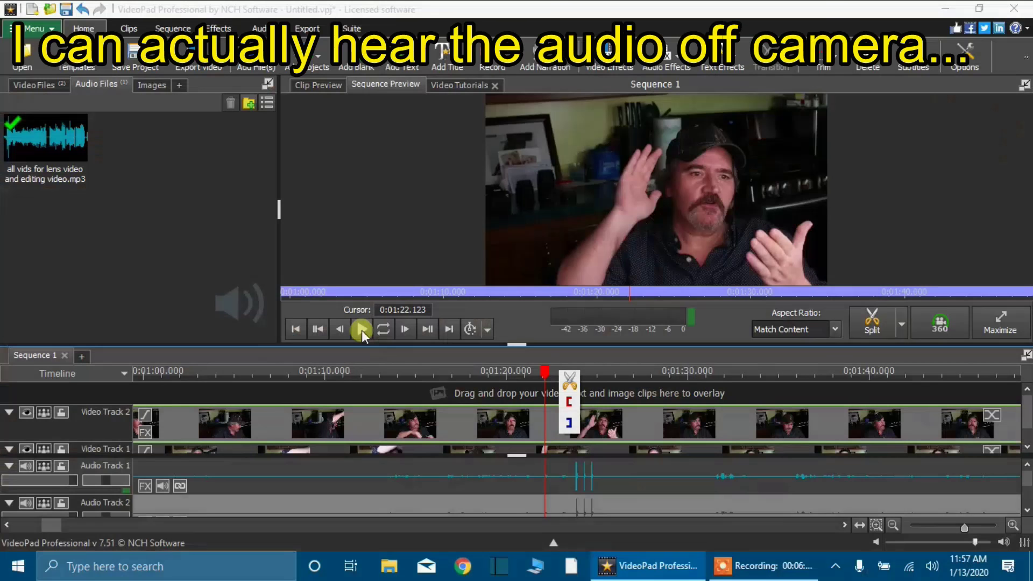
# Play back the synced claps and split all tracks just after them, at 0:01:27.817
pyautogui.click(361, 330)
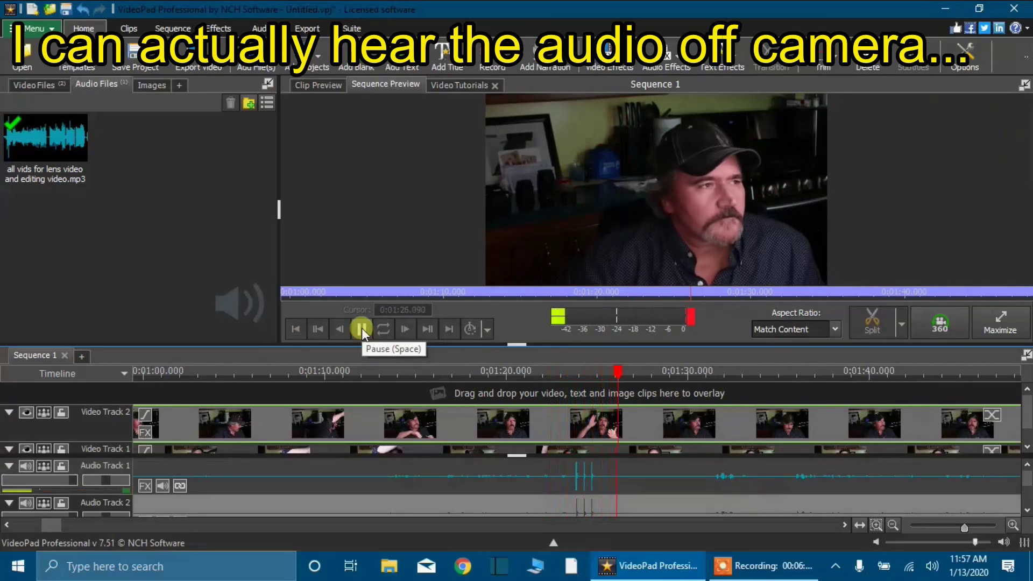
pyautogui.click(361, 328)
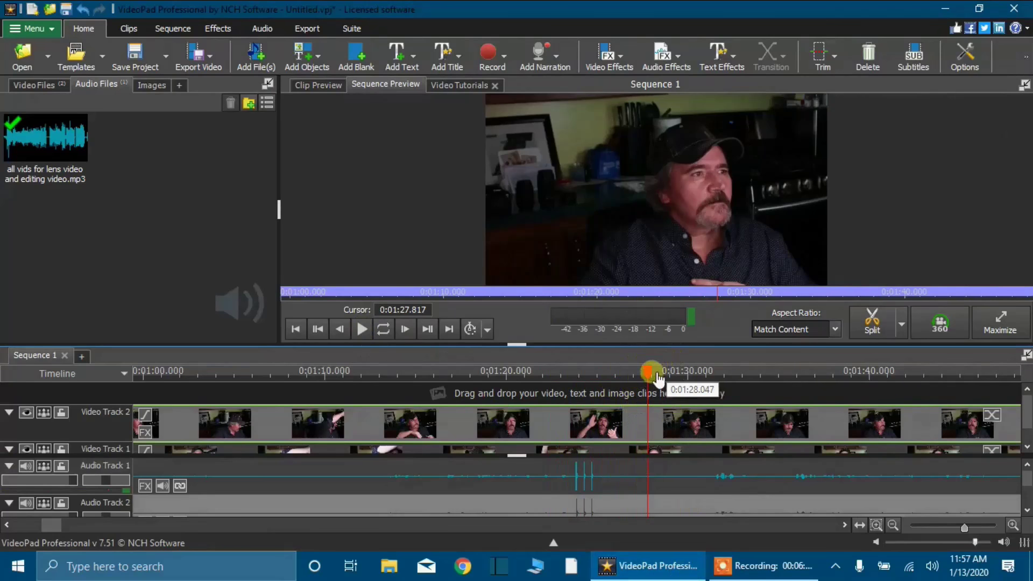
pyautogui.moveTo(654, 377)
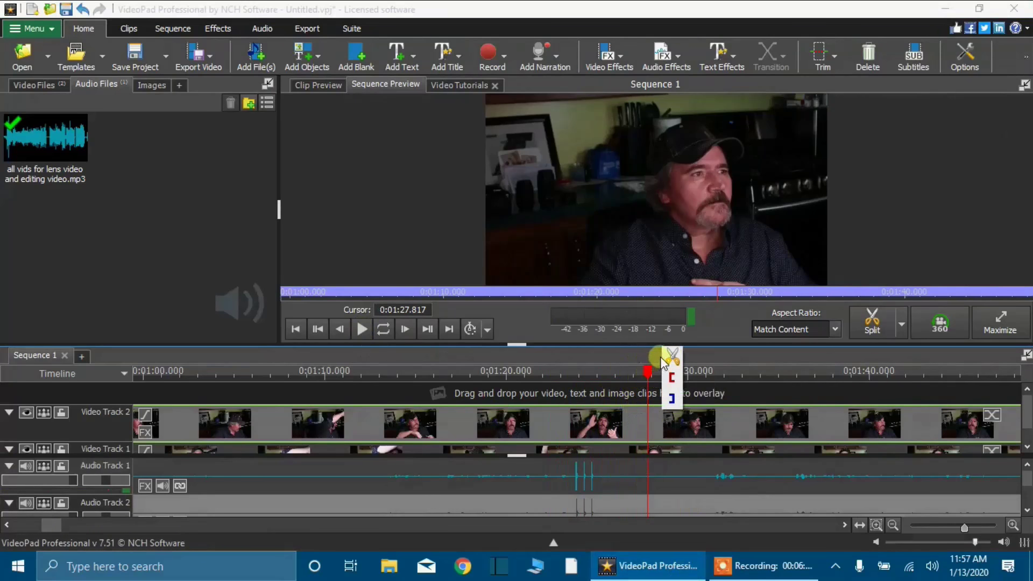
pyautogui.click(667, 361)
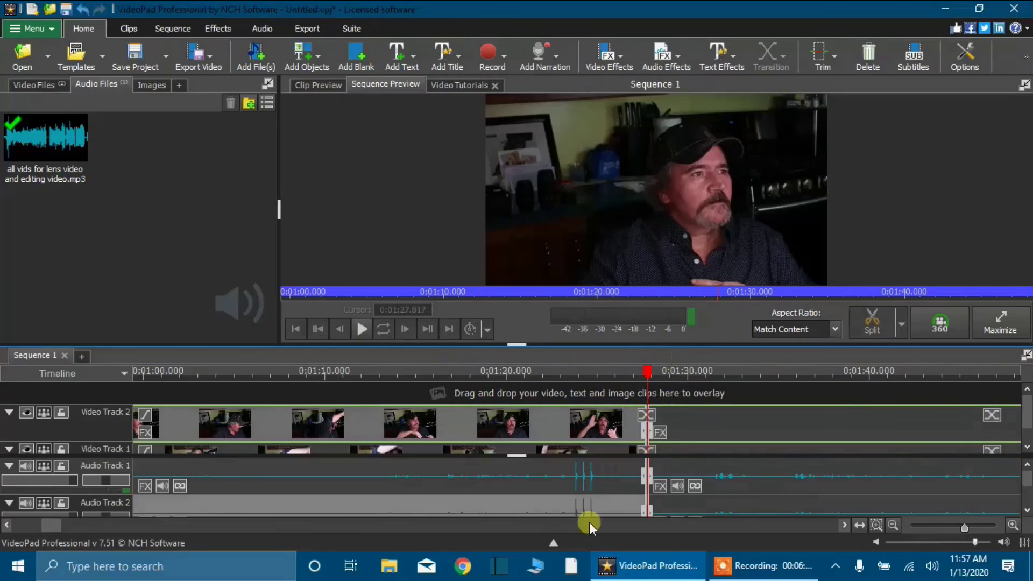
# Ripple-delete the MVI_1200.MP4 segment before the split on Video Track 2
pyautogui.click(482, 415)
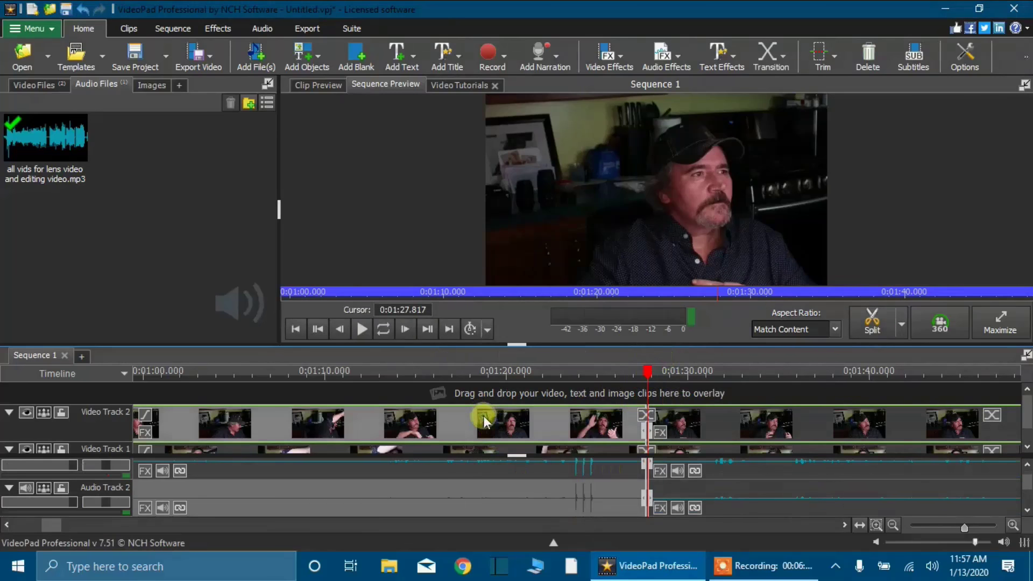
pyautogui.rightClick(483, 416)
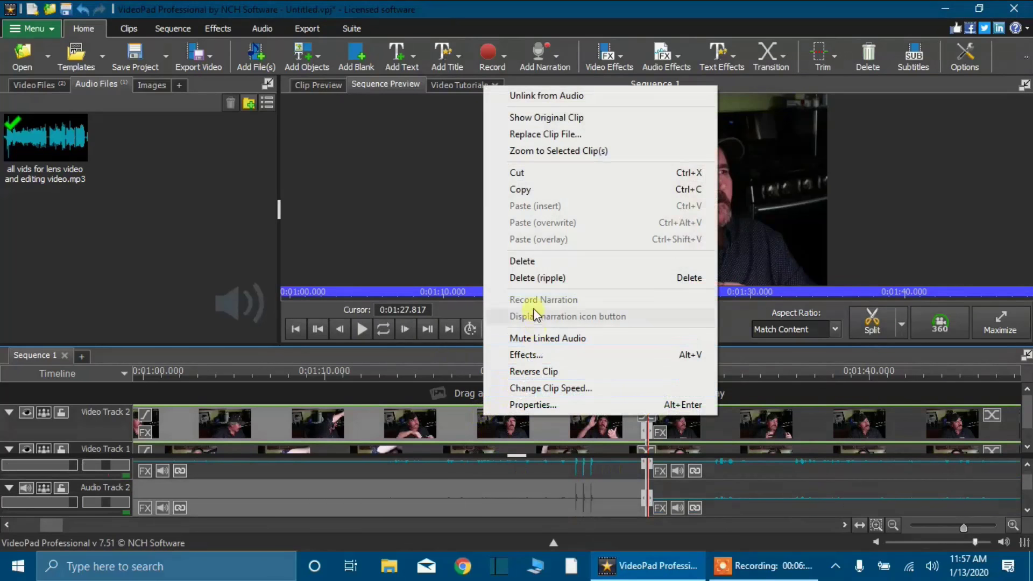
pyautogui.click(525, 278)
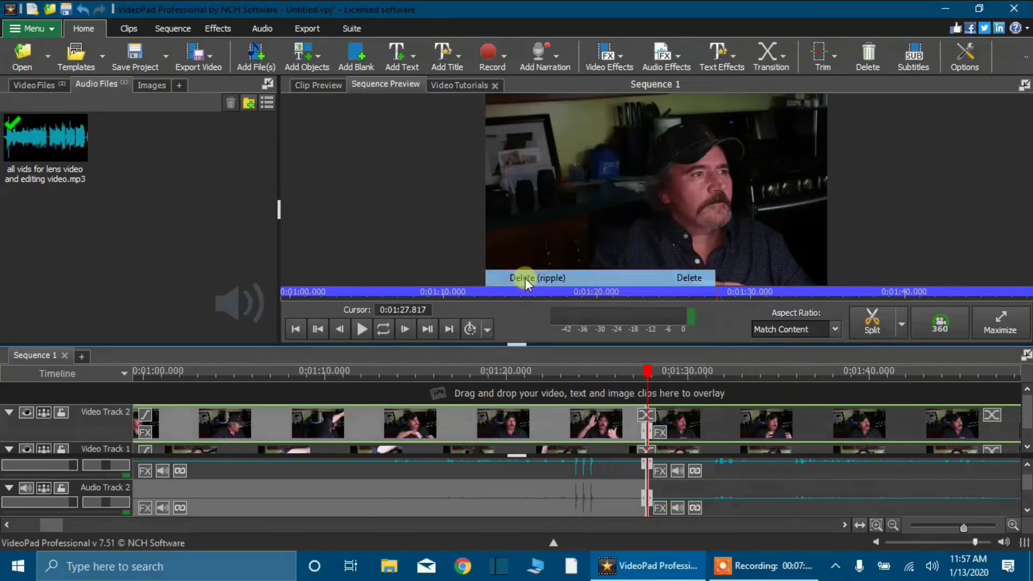
# Ripple-delete the camera clip segment before the split on Video Track 1 together with its linked audio
pyautogui.click(505, 444)
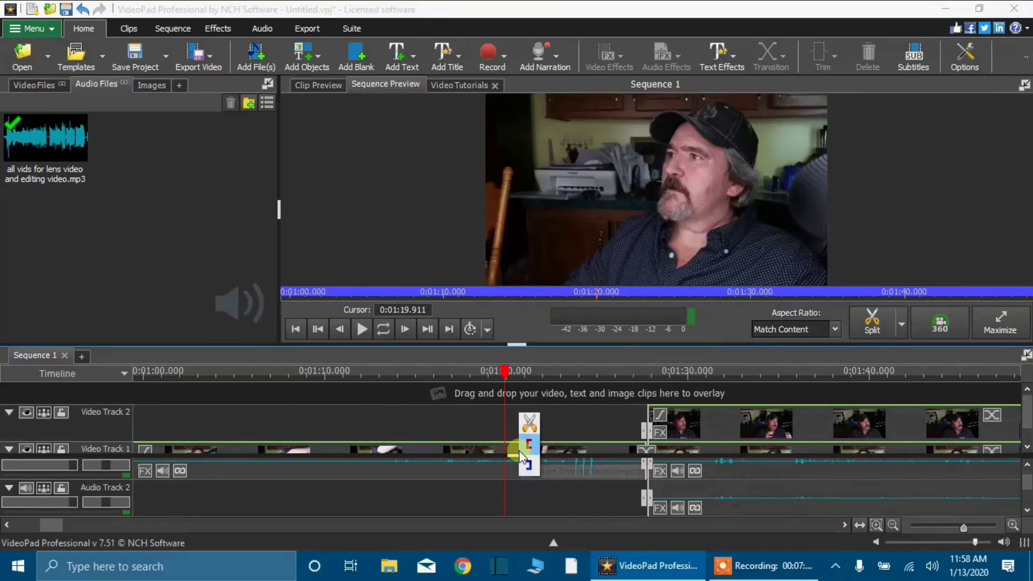
pyautogui.click(479, 449)
pyautogui.click(654, 376)
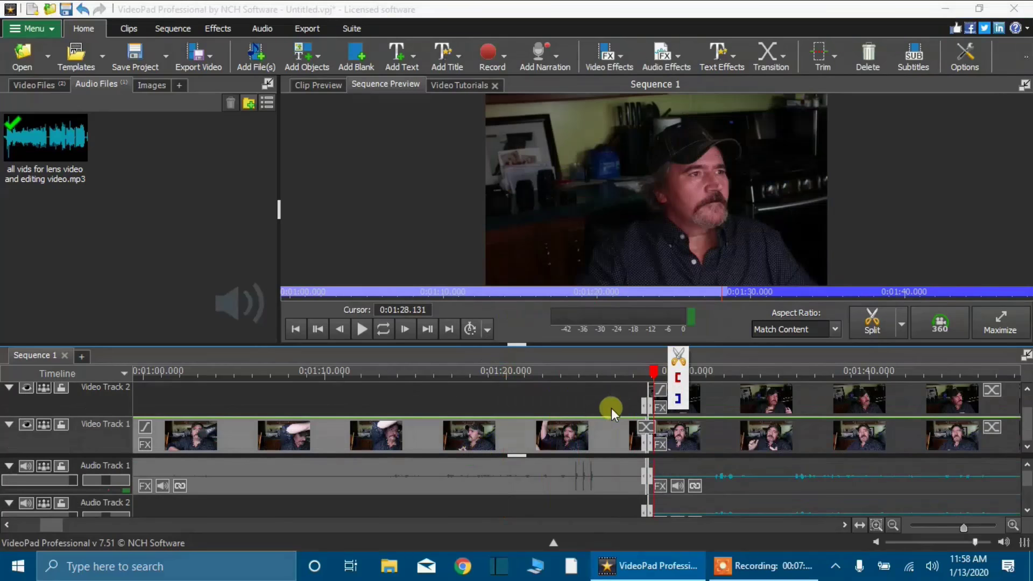
pyautogui.rightClick(522, 431)
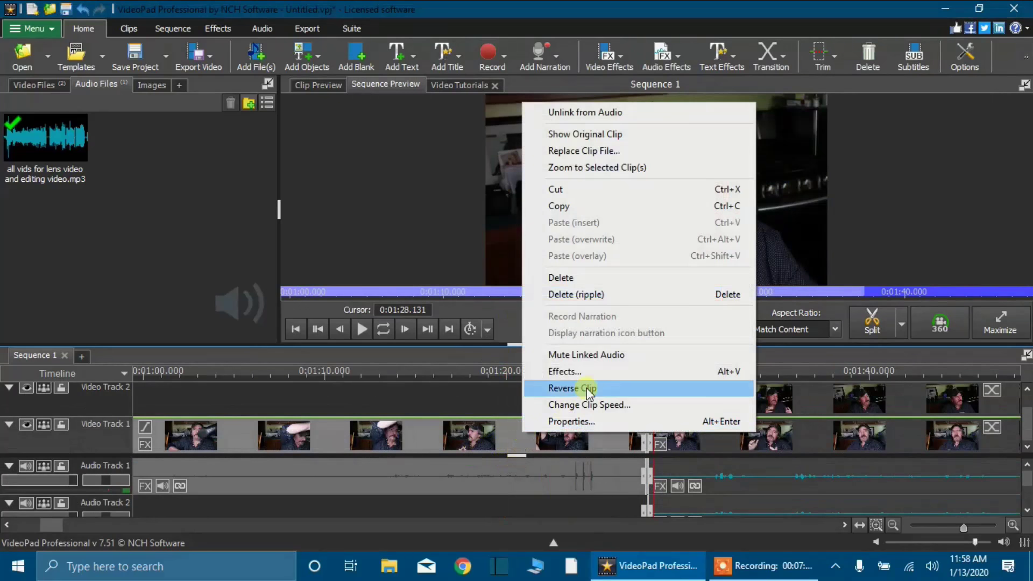
pyautogui.click(574, 294)
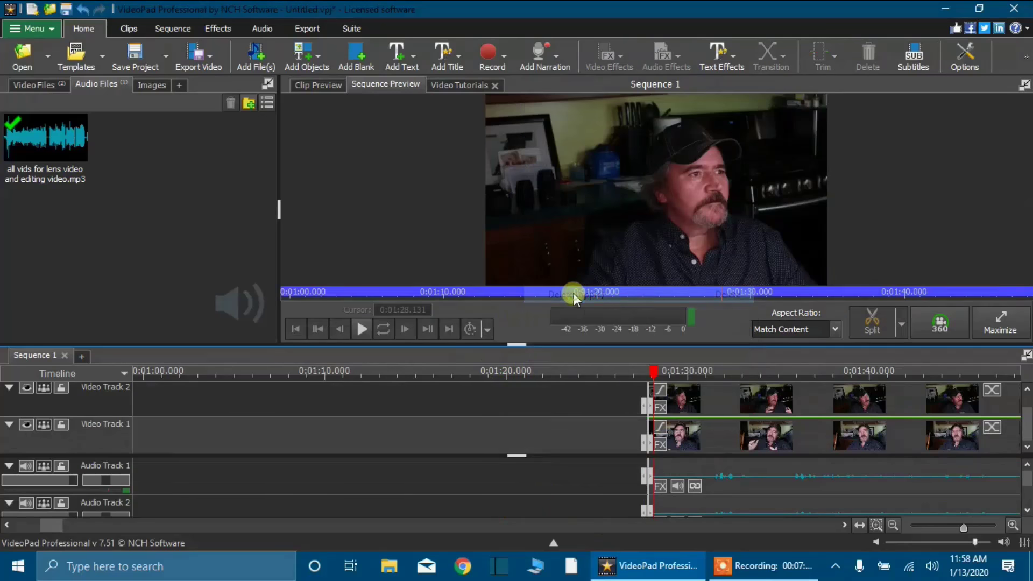
# Ripple-delete the segment of the mp3 recording before the split on Audio Track 3
pyautogui.click(1025, 510)
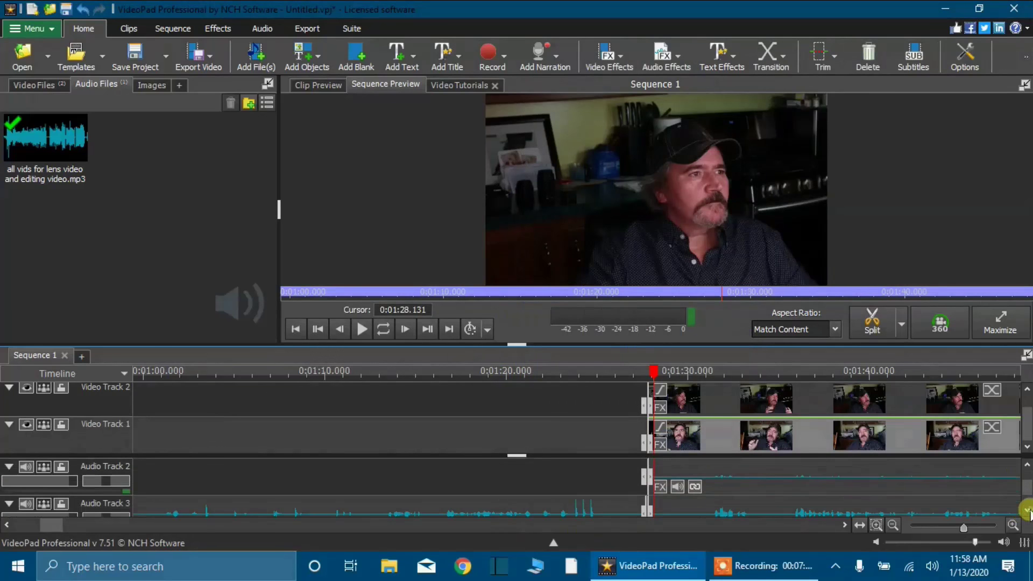
pyautogui.click(1027, 510)
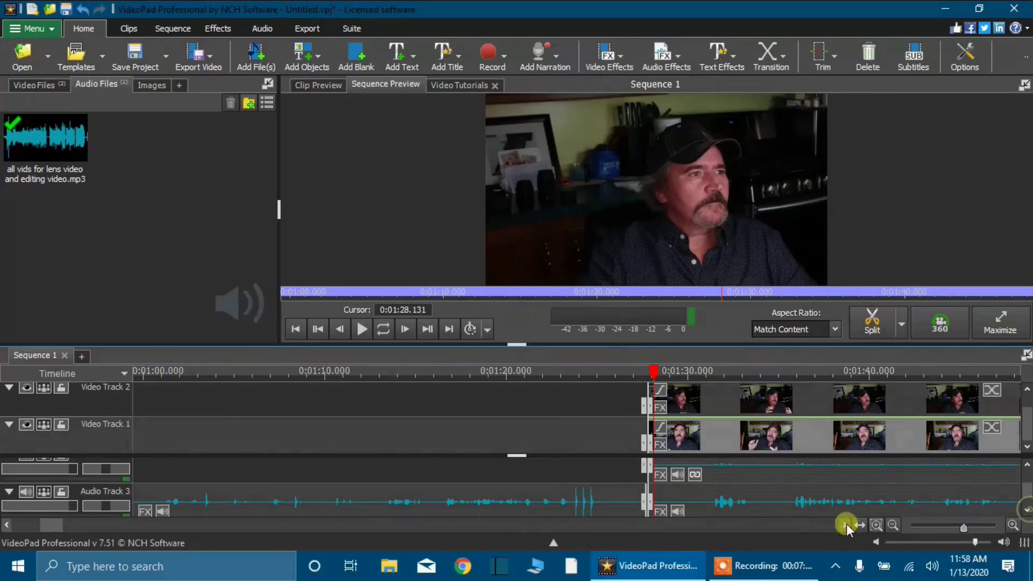
pyautogui.click(415, 495)
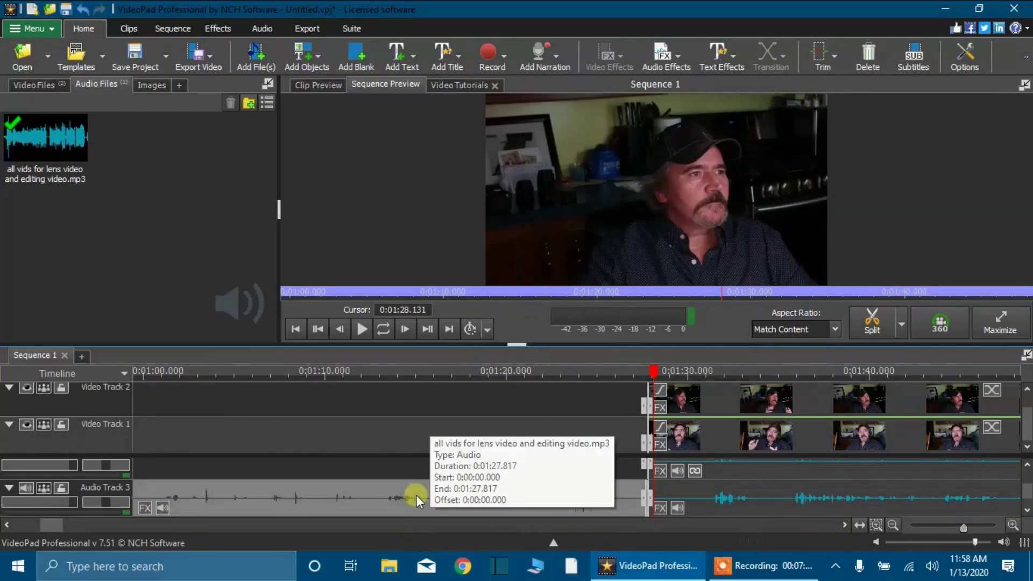
pyautogui.rightClick(413, 495)
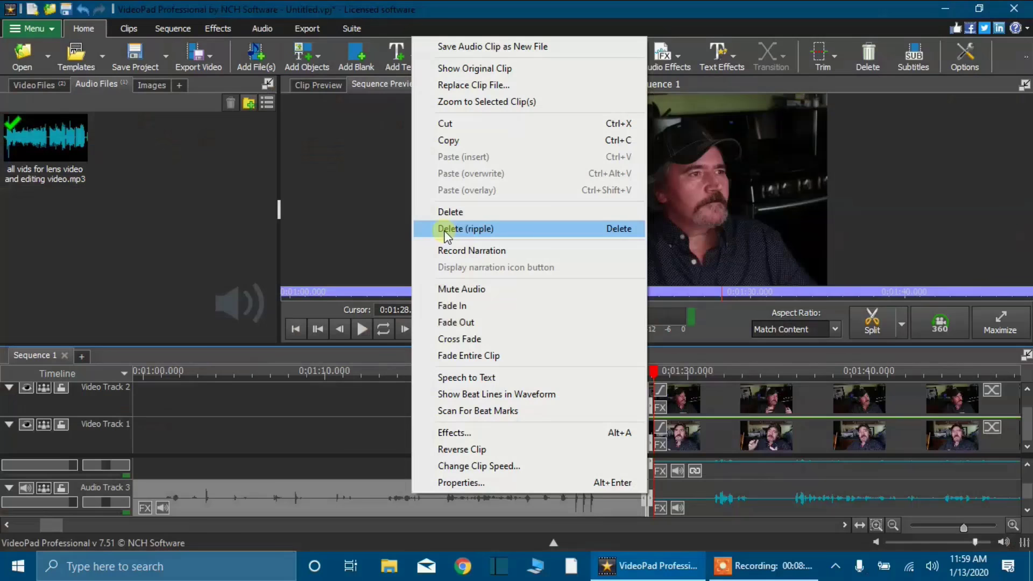
pyautogui.click(445, 233)
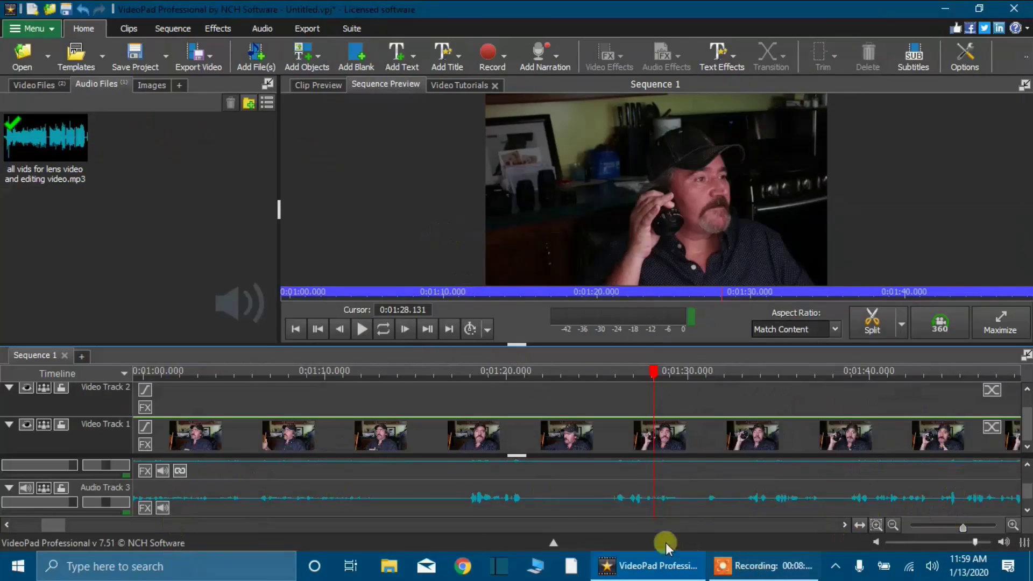
# Unlink the camera audio clips on Audio Track 2 and Audio Track 1 from their videos
pyautogui.click(1028, 510)
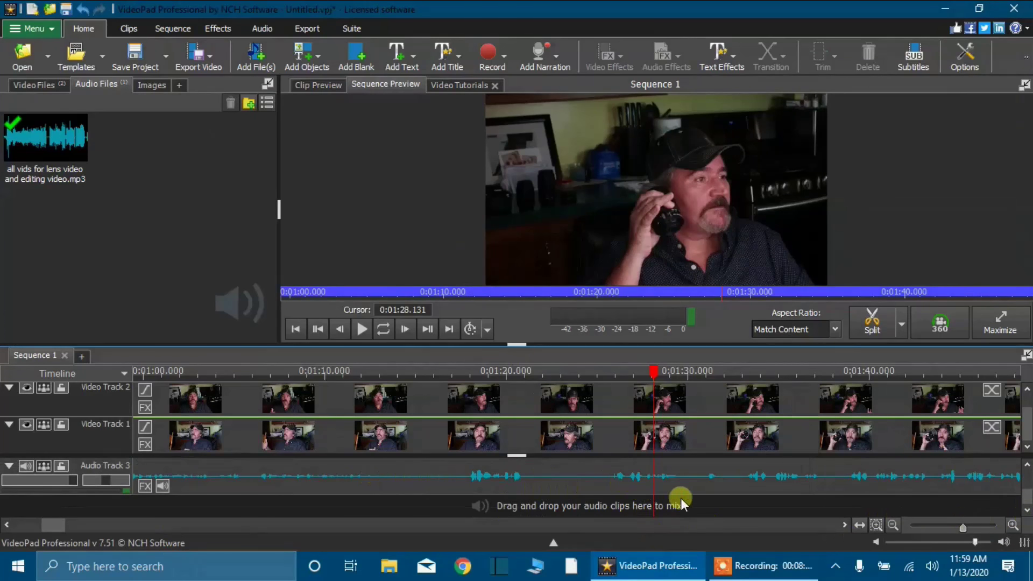
pyautogui.click(1027, 465)
pyautogui.click(1026, 465)
pyautogui.click(1027, 465)
pyautogui.click(1027, 465)
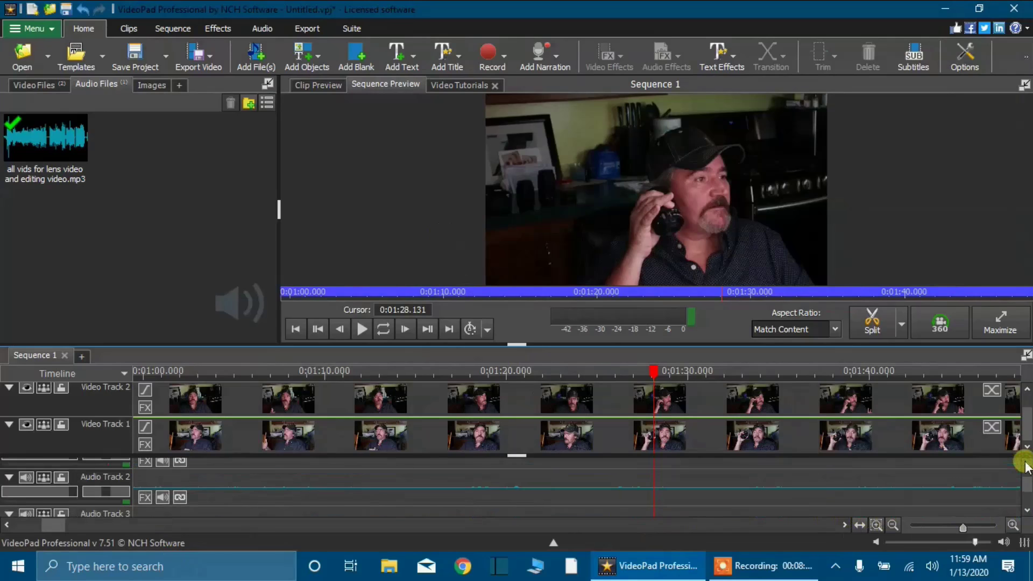
pyautogui.click(178, 497)
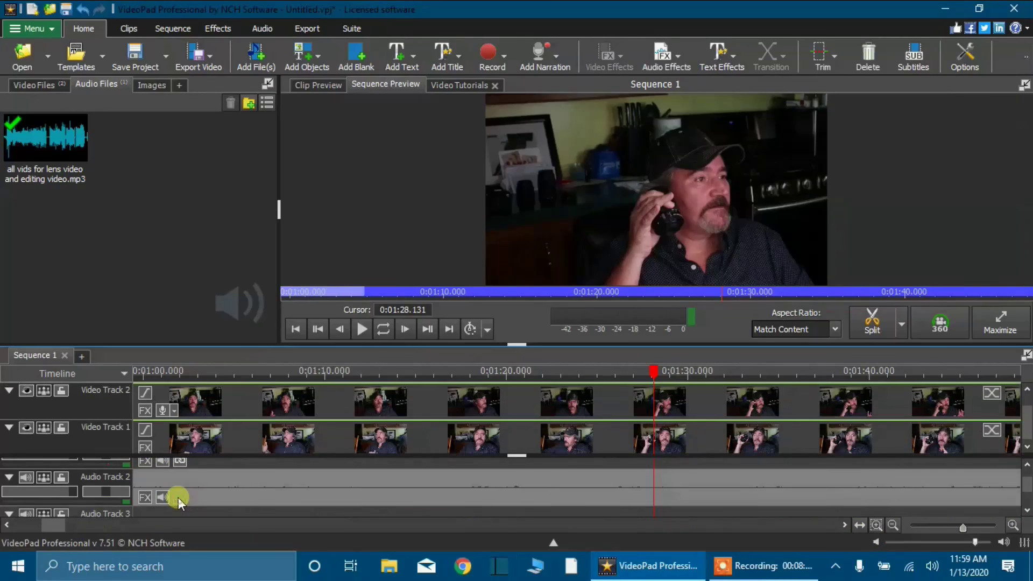
pyautogui.click(1026, 466)
pyautogui.click(1026, 466)
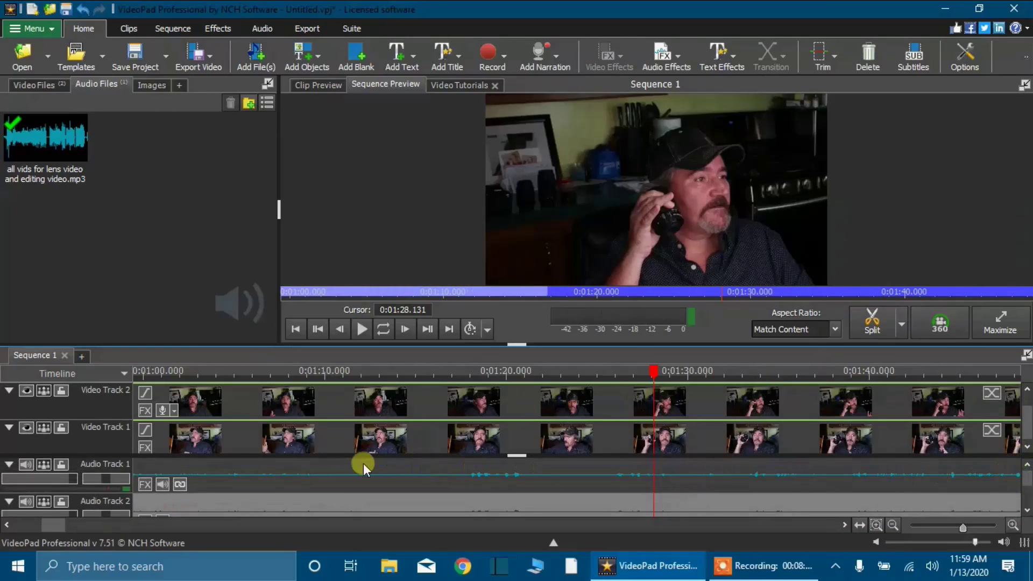
pyautogui.click(180, 484)
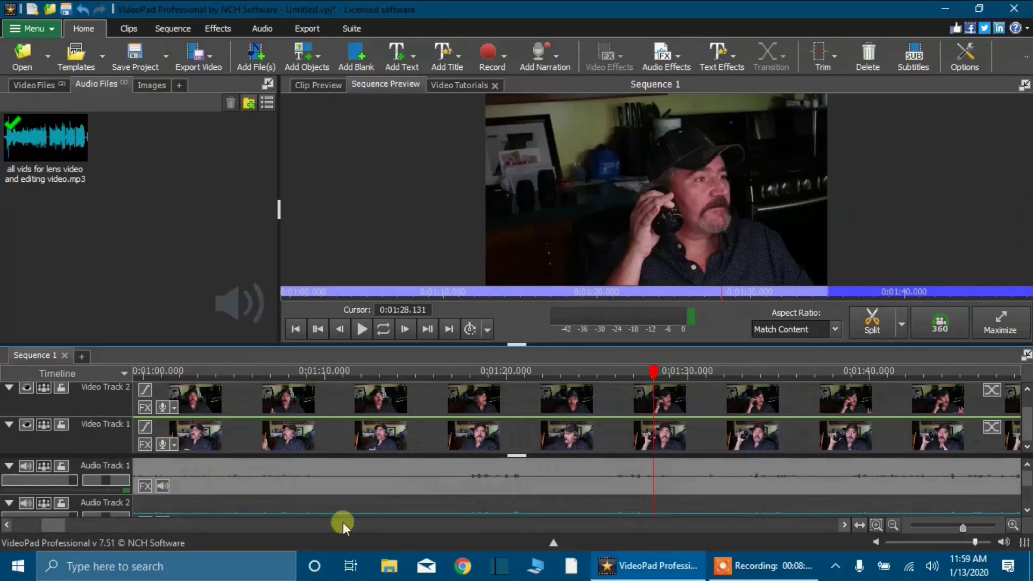
# Delete the unlinked camera audio clips from Audio Track 1 and Audio Track 2 without rippling
pyautogui.rightClick(347, 469)
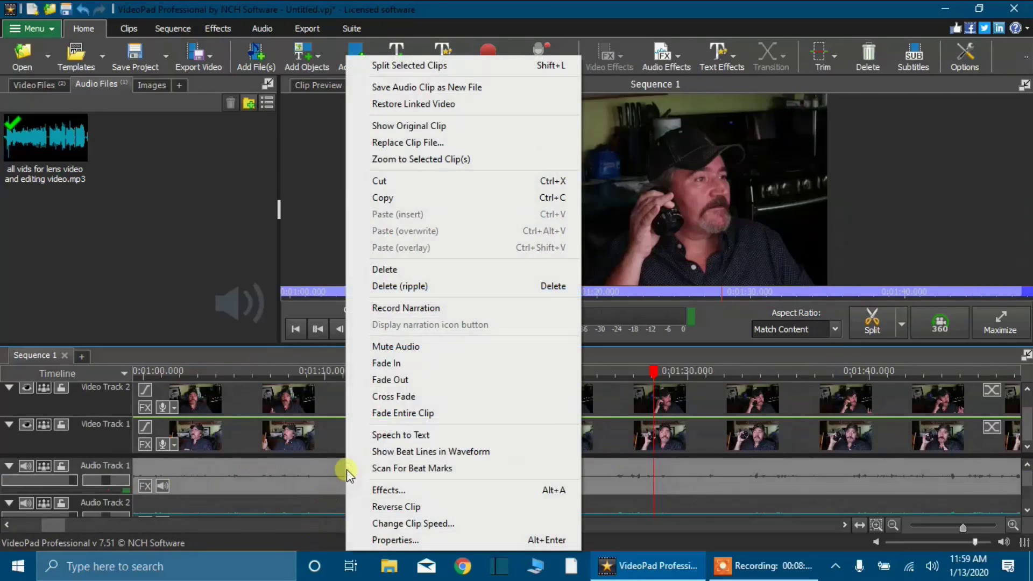
pyautogui.click(383, 270)
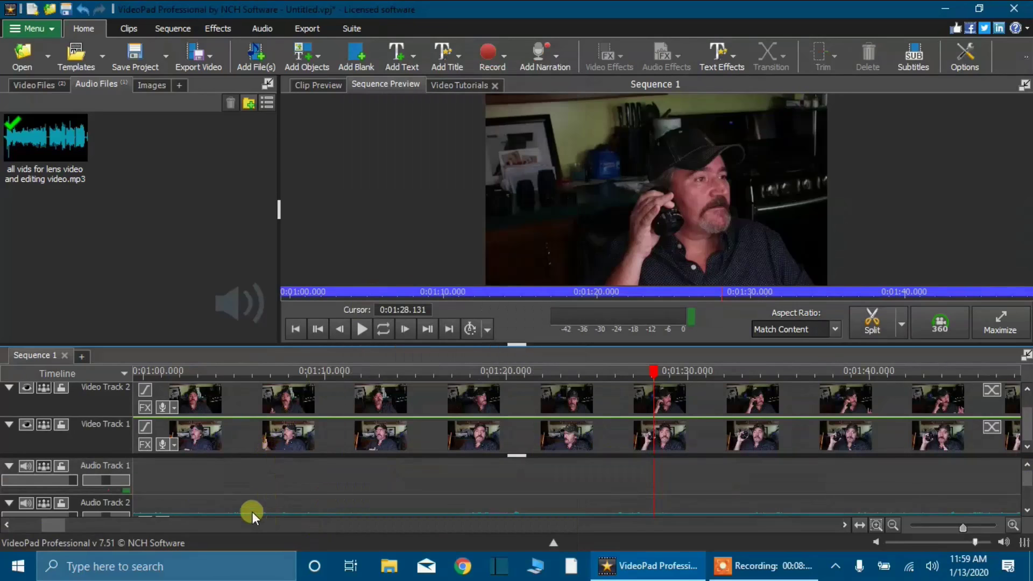
pyautogui.click(267, 498)
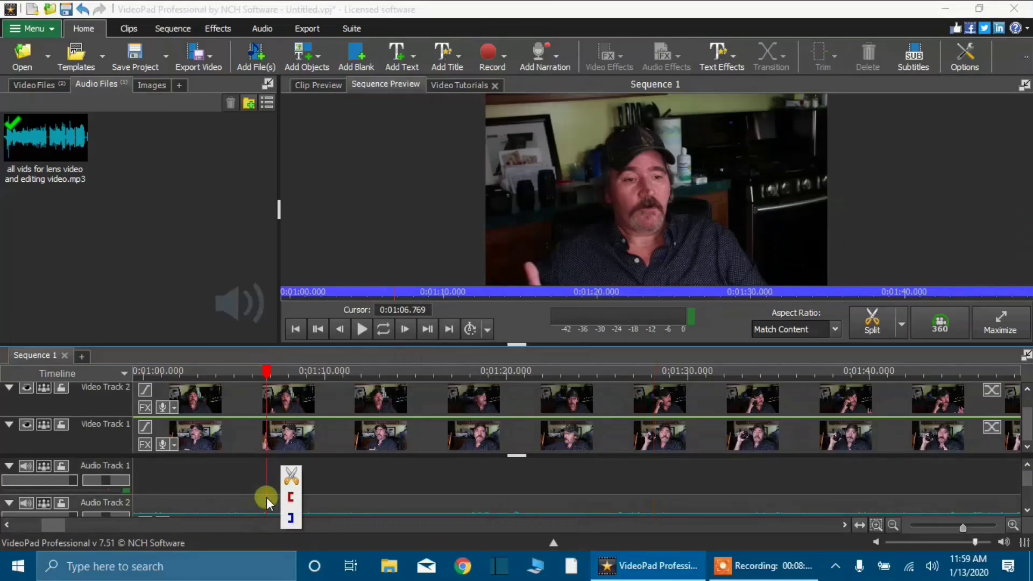
pyautogui.click(257, 503)
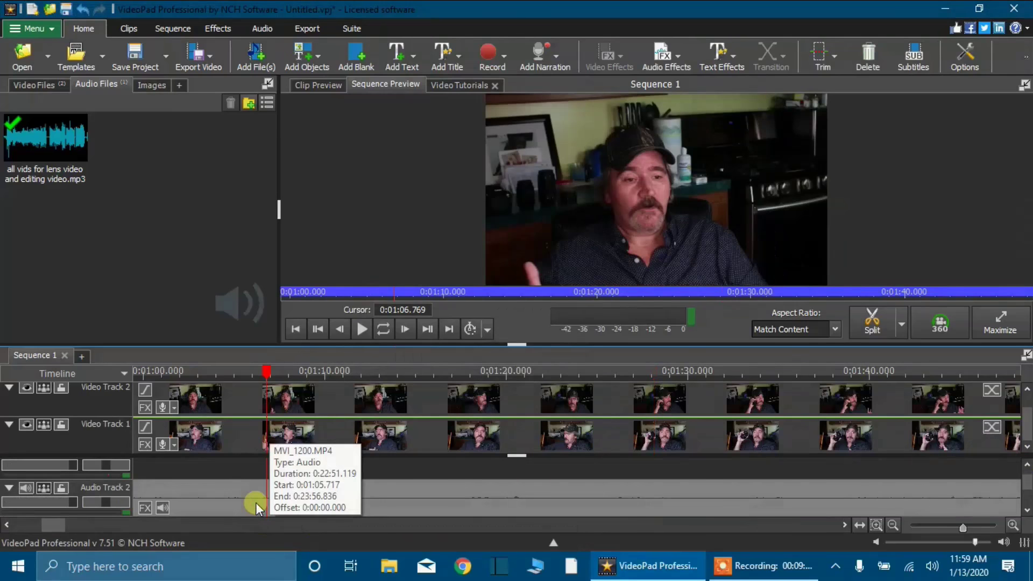
pyautogui.rightClick(257, 508)
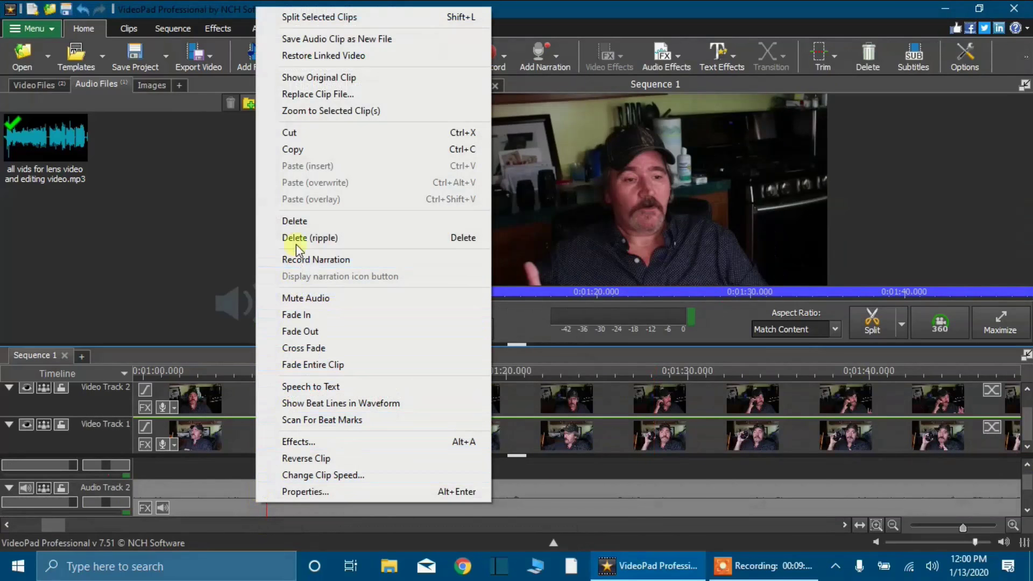
pyautogui.click(295, 221)
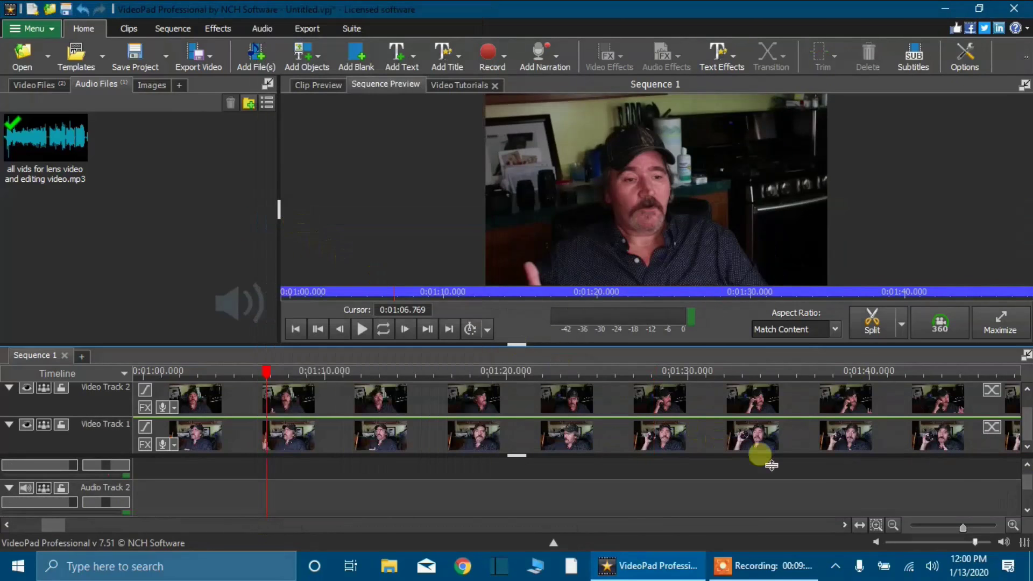
# Move the mp3 recording from Audio Track 3 up to Audio Track 2, keeping its time position
pyautogui.click(1027, 510)
pyautogui.click(1028, 510)
pyautogui.click(1028, 510)
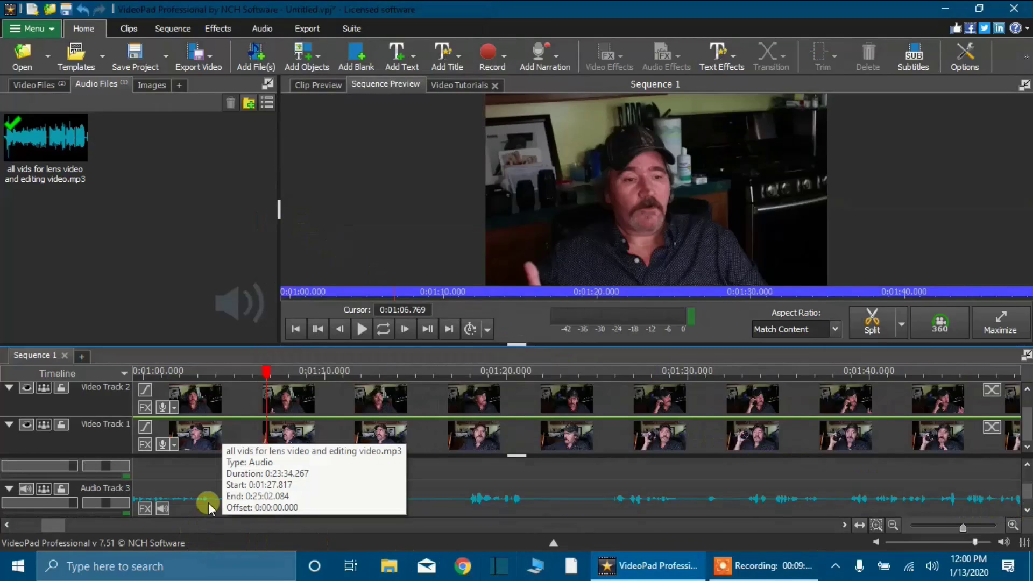
pyautogui.moveTo(208, 502); pyautogui.dragTo(205, 477)
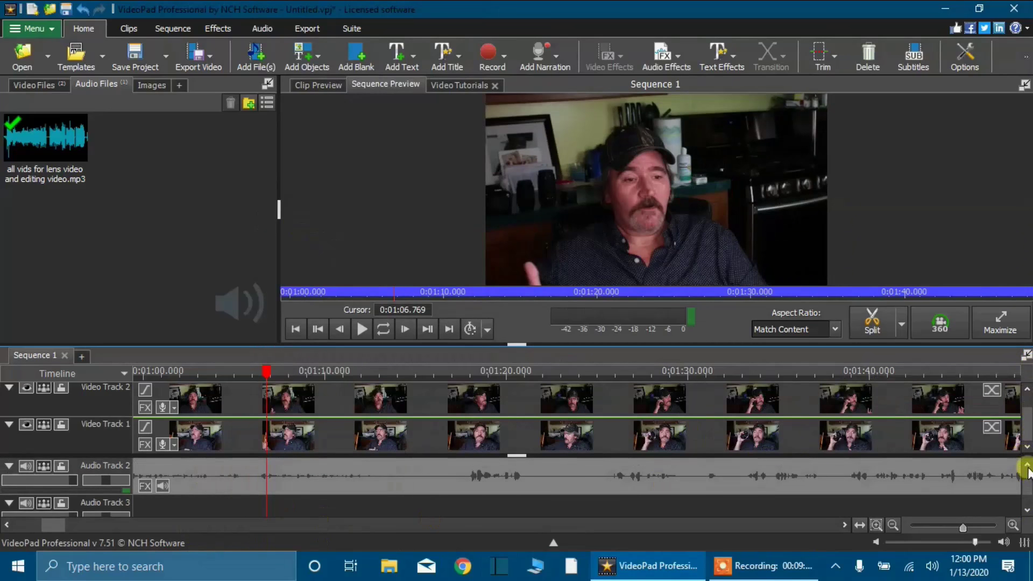
# Move the mp3 recording from Audio Track 2 up to Audio Track 1, keeping its time position
pyautogui.click(1027, 465)
pyautogui.click(1027, 465)
pyautogui.click(1026, 465)
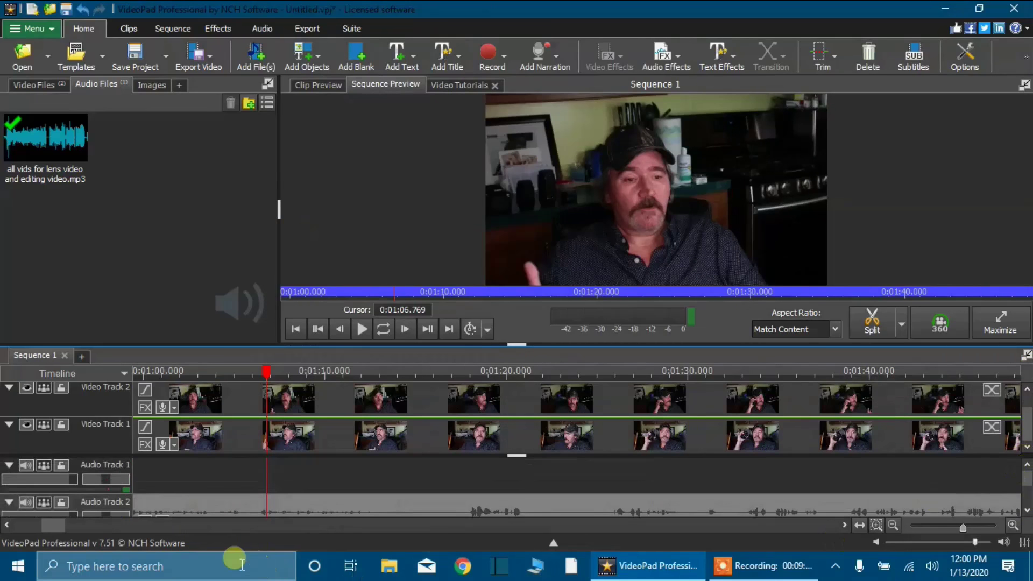
pyautogui.scroll(-1, 216, 505)
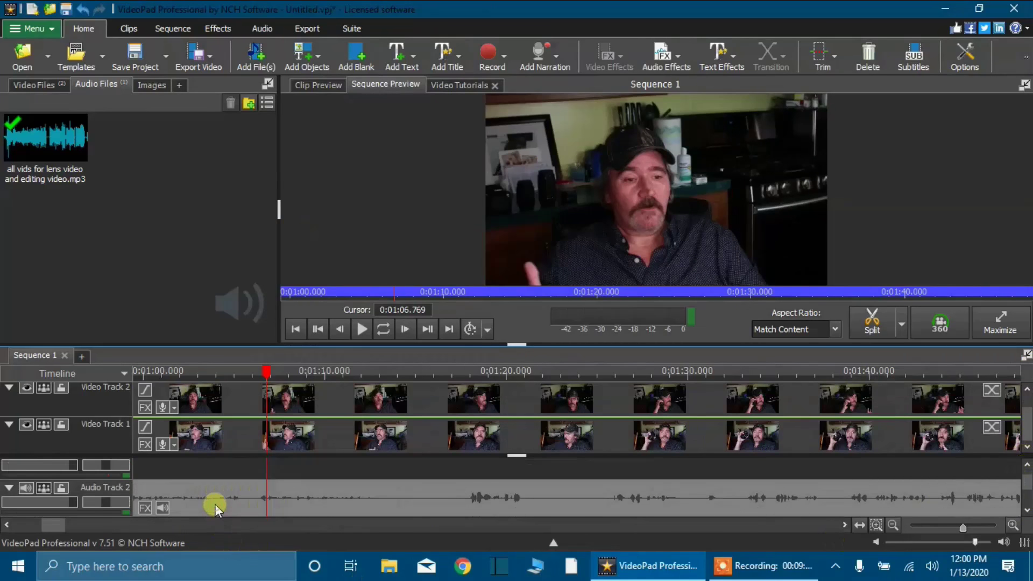
pyautogui.moveTo(215, 505); pyautogui.dragTo(206, 469)
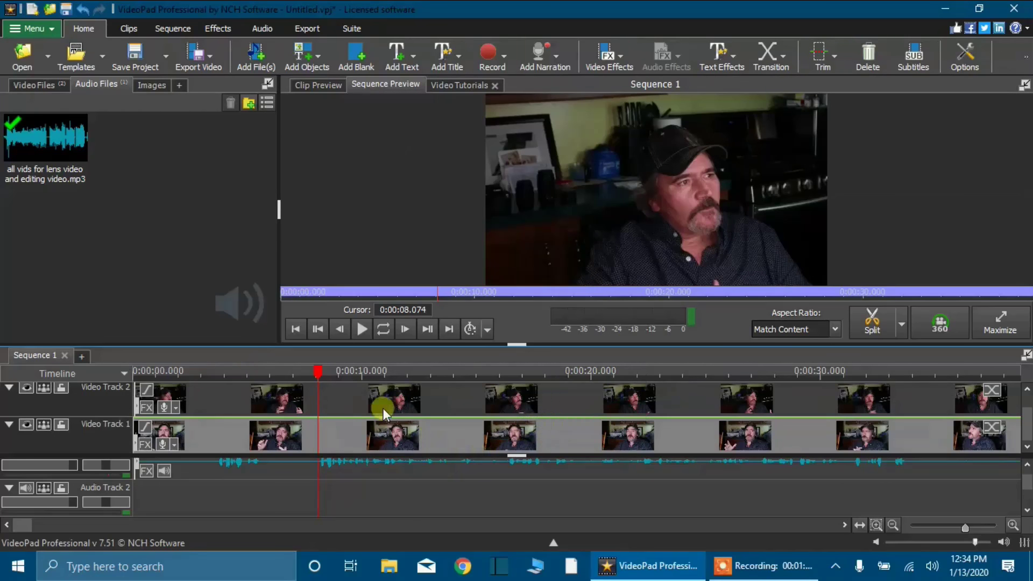
# Play back part of the synced sequence and split all tracks at 0:00:07.393, just before the speech resumes
pyautogui.click(361, 329)
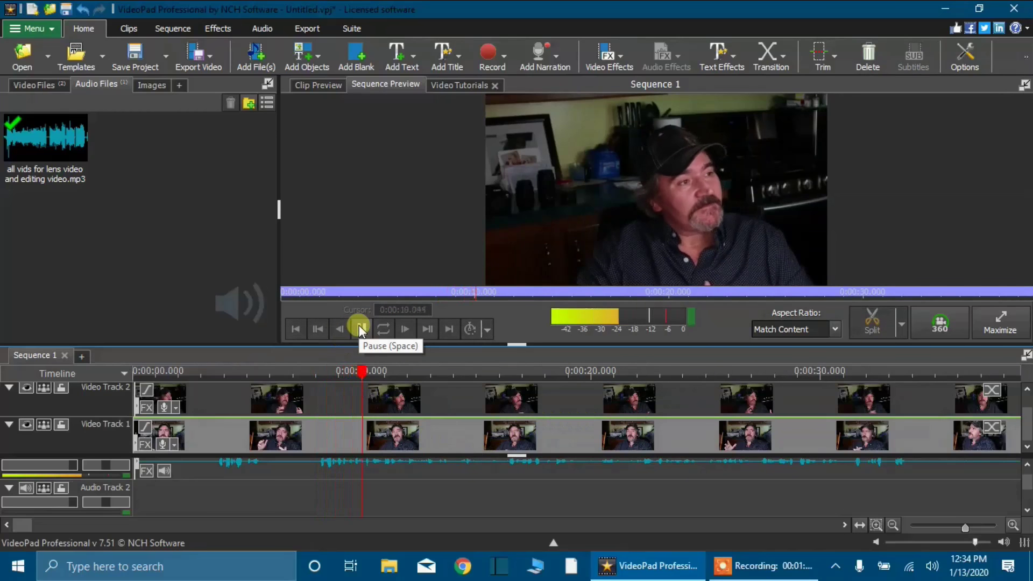
pyautogui.click(360, 329)
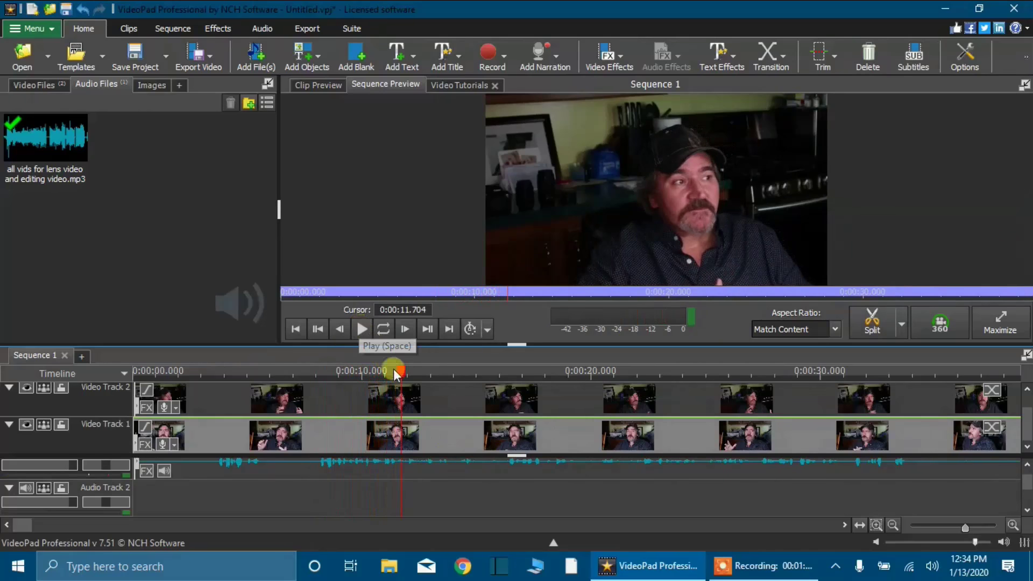
pyautogui.moveTo(407, 376); pyautogui.dragTo(302, 387)
pyautogui.moveTo(308, 382)
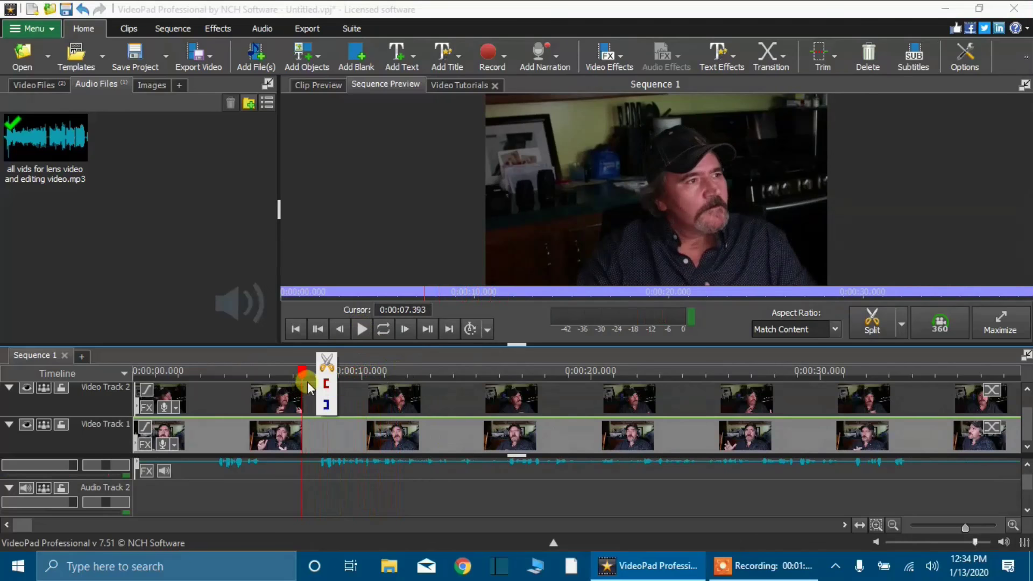
pyautogui.click(325, 361)
# Ripple-delete the opening clip segment before the 0:00:07.393 split on Video Track 2
pyautogui.click(247, 391)
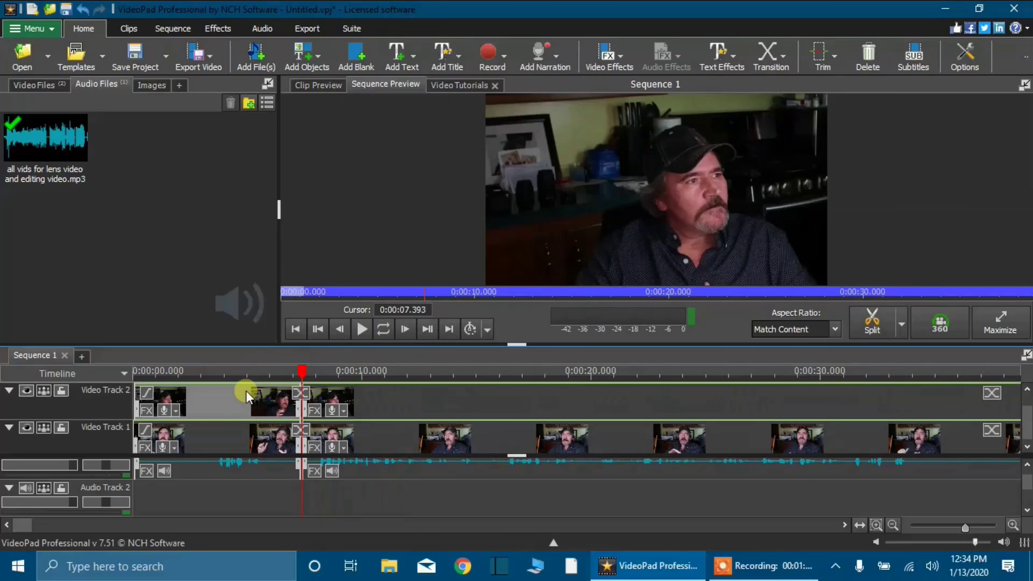
pyautogui.rightClick(247, 390)
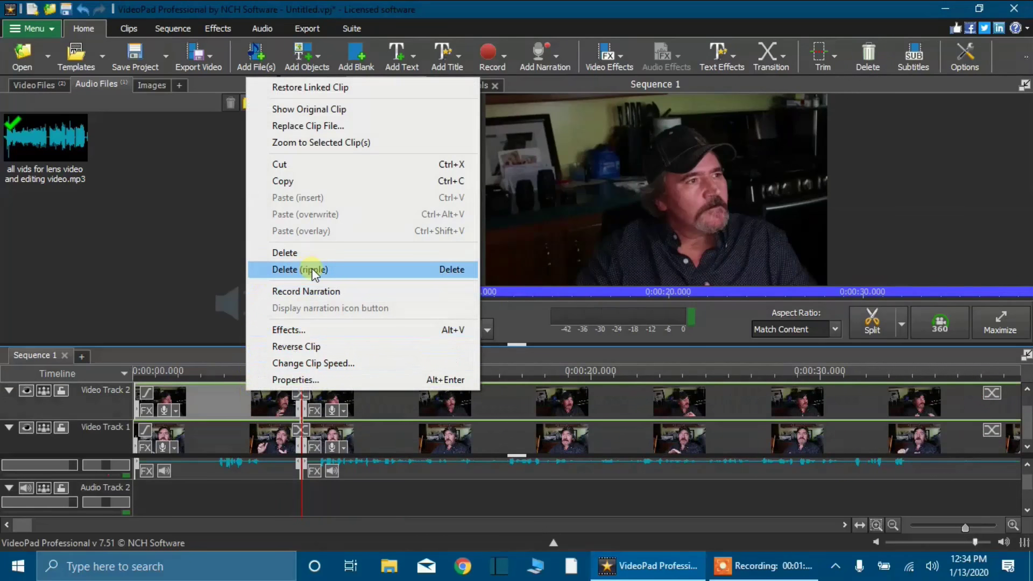
pyautogui.click(314, 270)
# Ripple-delete the opening segments before the 0:00:07.393 split on Video Track 1 and Audio Track 1
pyautogui.click(228, 433)
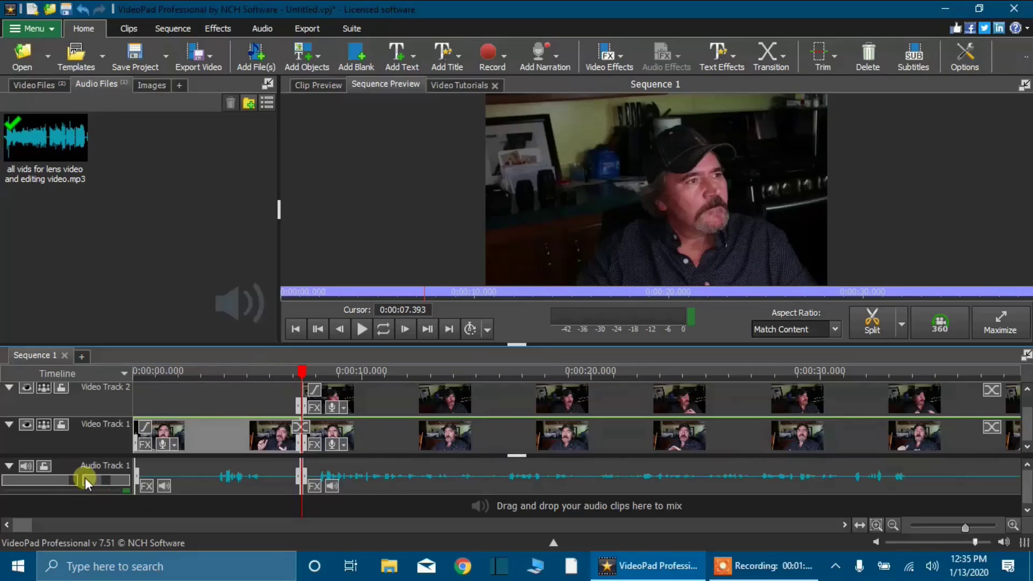
pyautogui.rightClick(216, 429)
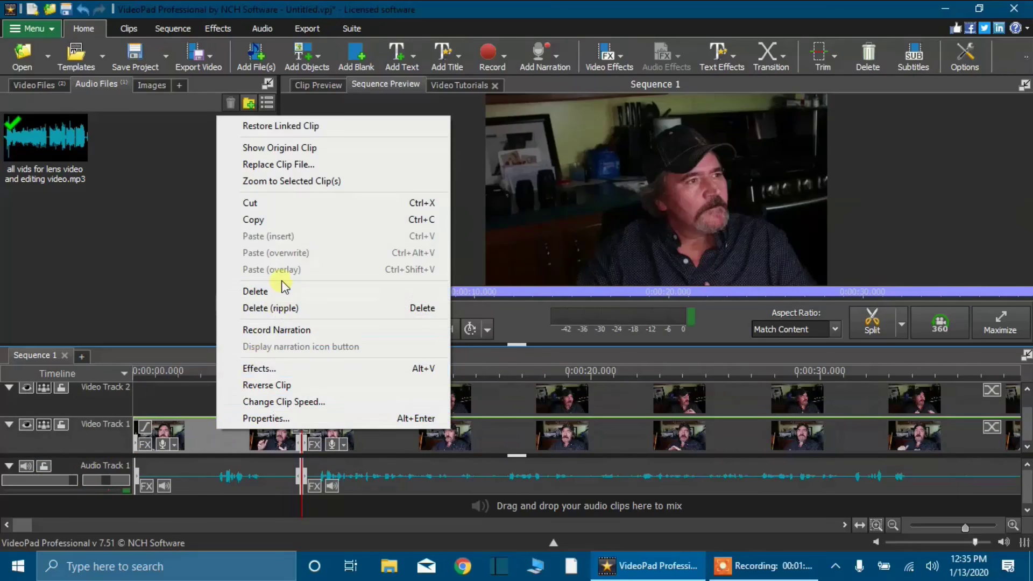
pyautogui.click(286, 306)
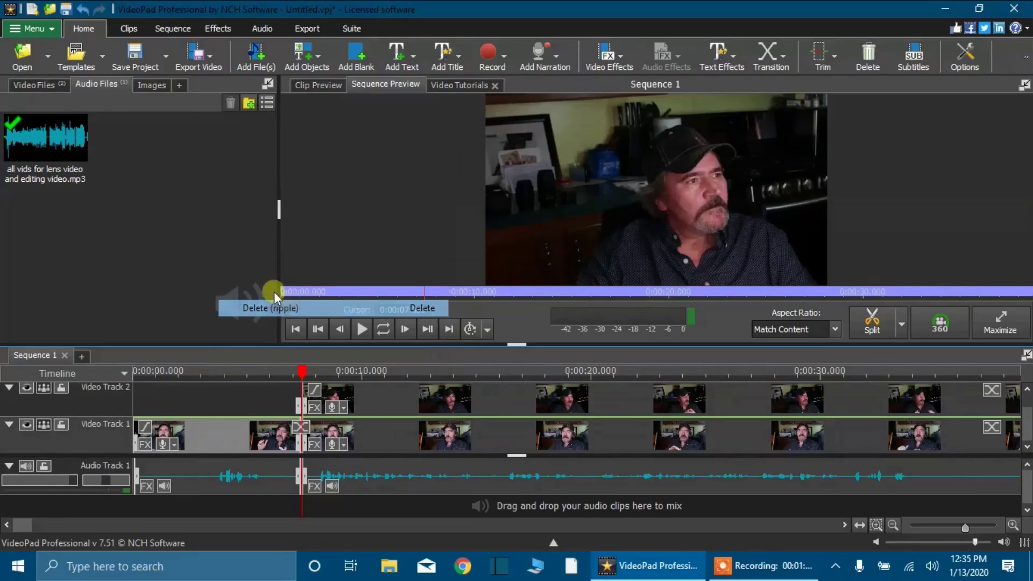
pyautogui.rightClick(202, 472)
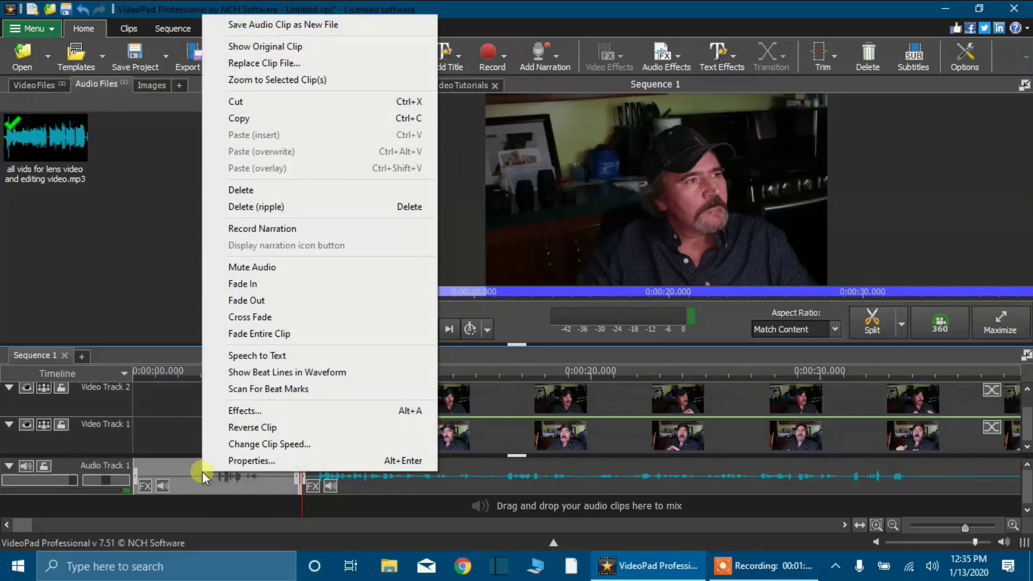
pyautogui.click(236, 209)
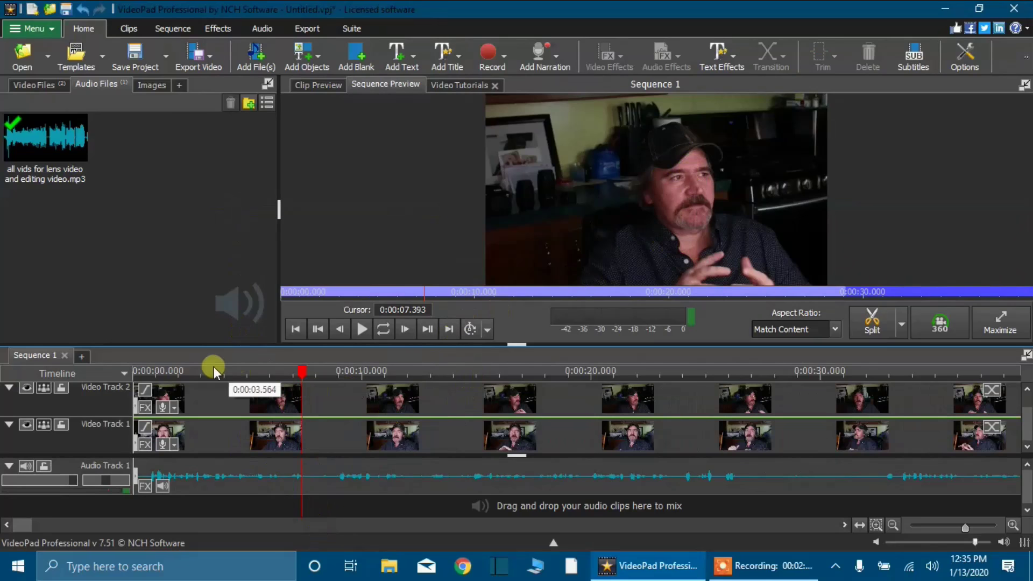
# Hide Video Track 2 from the output and split all tracks at 0:00:29.869
pyautogui.click(25, 388)
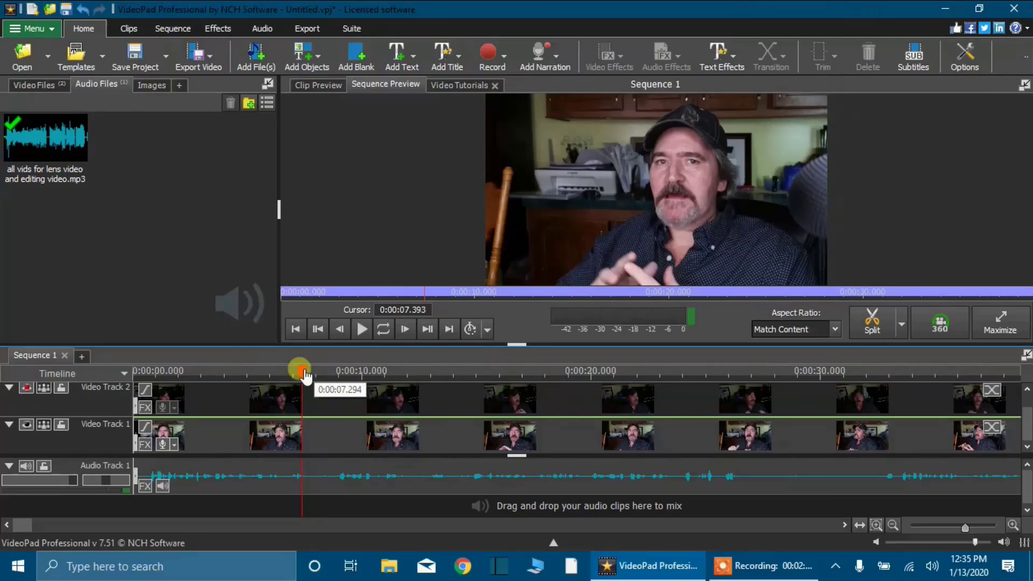
pyautogui.moveTo(304, 375); pyautogui.dragTo(838, 372)
pyautogui.click(632, 573)
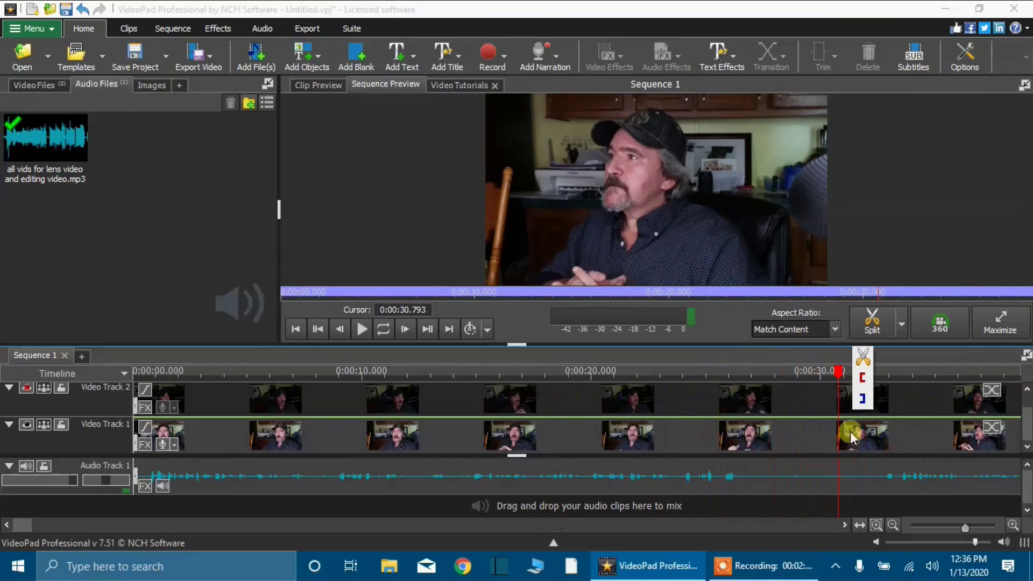
pyautogui.moveTo(828, 372)
pyautogui.mouseDown()
pyautogui.moveTo(840, 374)
pyautogui.moveTo(822, 386)
pyautogui.moveTo(829, 377)
pyautogui.mouseUp()
pyautogui.moveTo(833, 370)
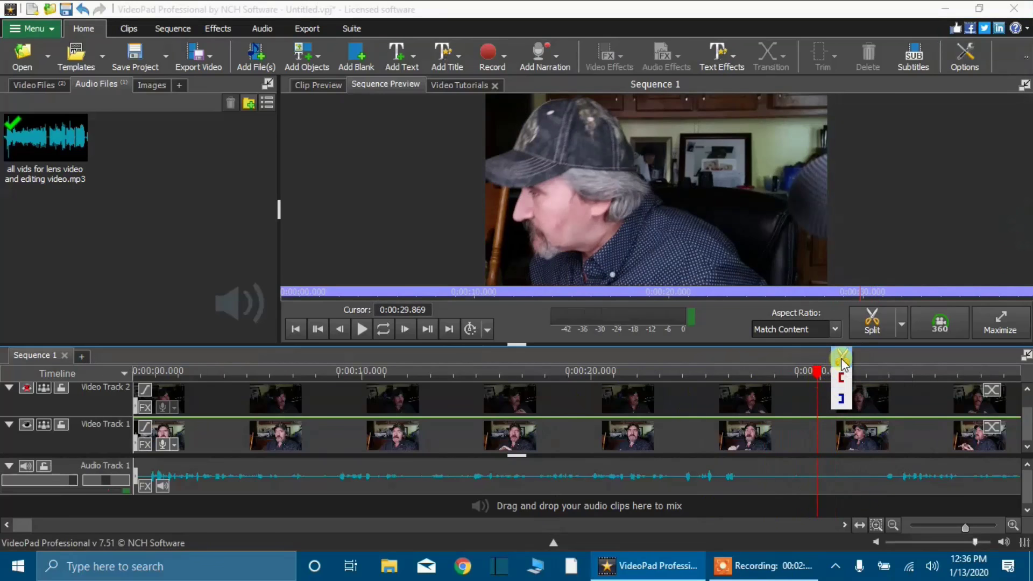
pyautogui.click(841, 357)
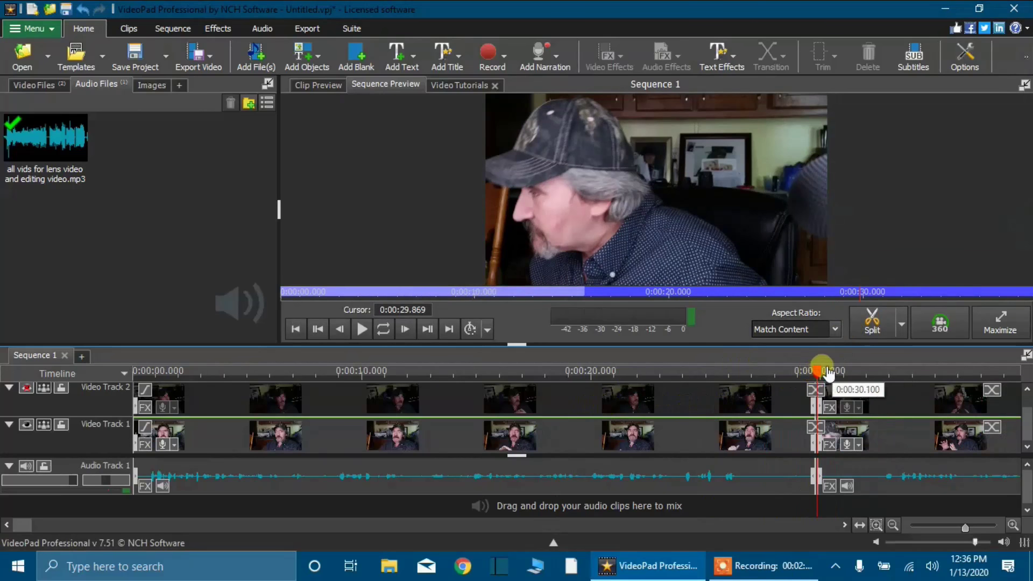
# Delete the Video Track 2 segment before the 0:00:29.869 split without rippling, leaving its space empty
pyautogui.click(798, 383)
pyautogui.moveTo(799, 389); pyautogui.dragTo(694, 393)
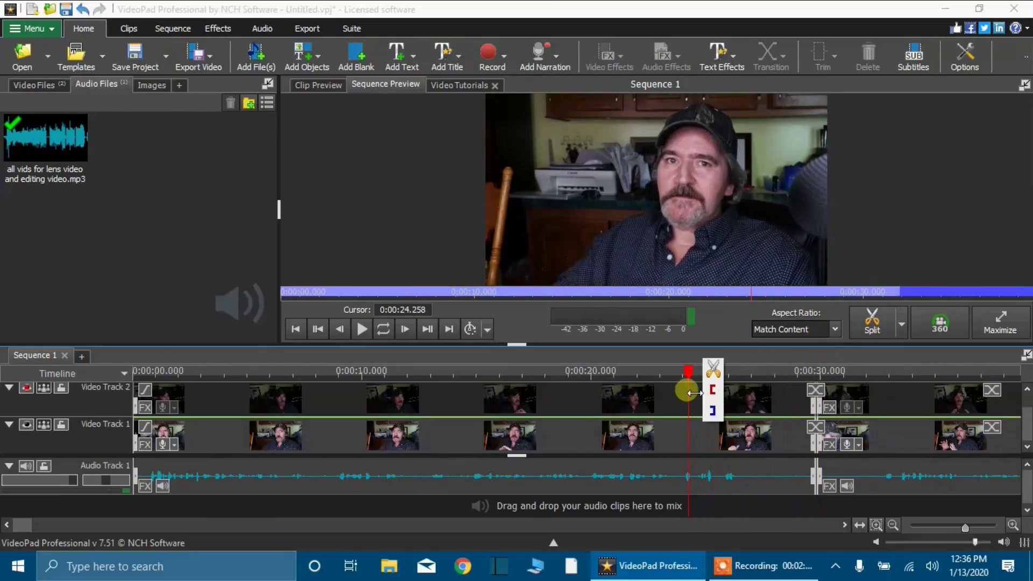
pyautogui.rightClick(551, 402)
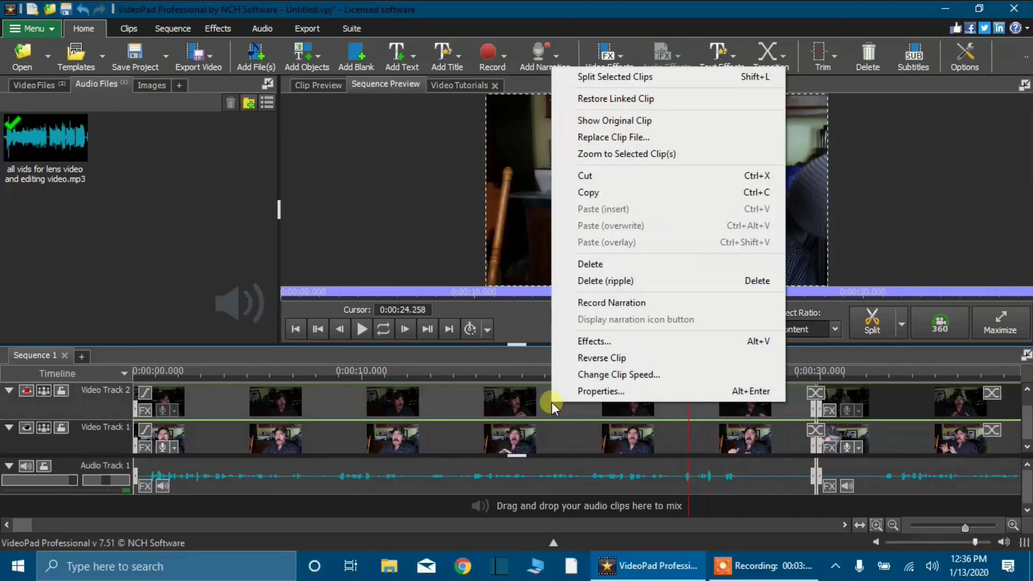
pyautogui.click(615, 266)
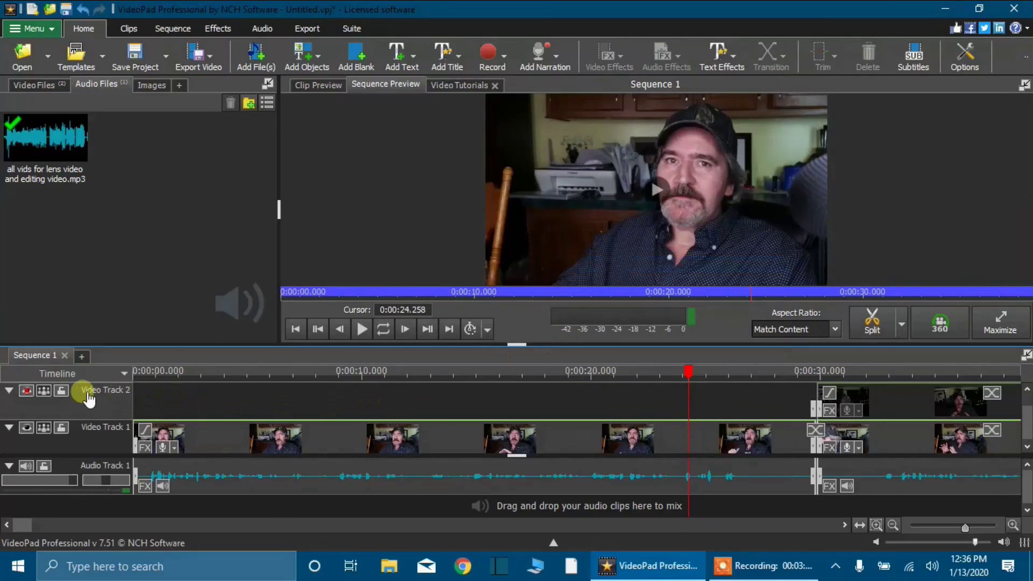
# Turn the output of Video Track 2 back on
pyautogui.click(25, 390)
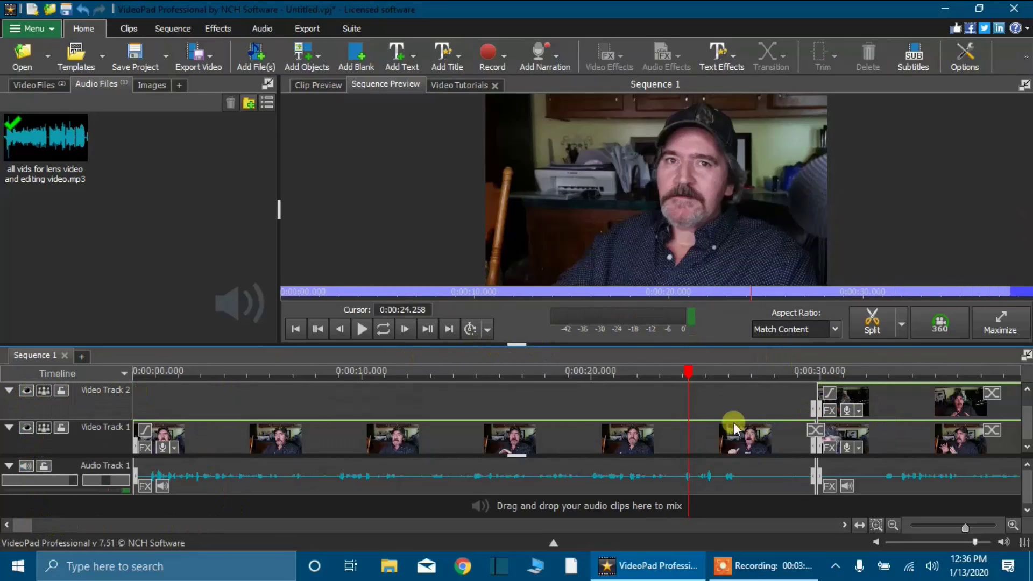
pyautogui.click(30, 394)
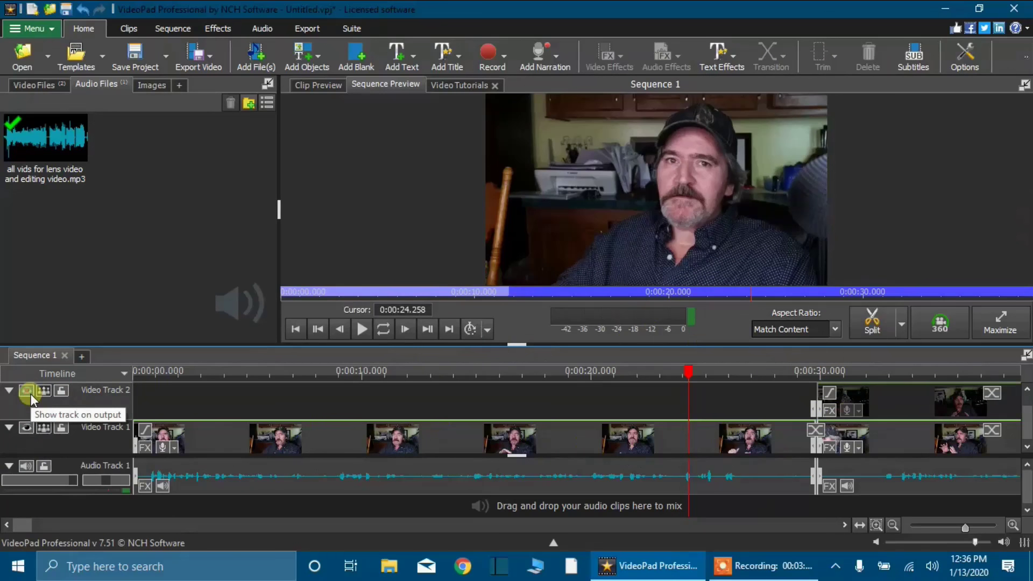
pyautogui.click(30, 395)
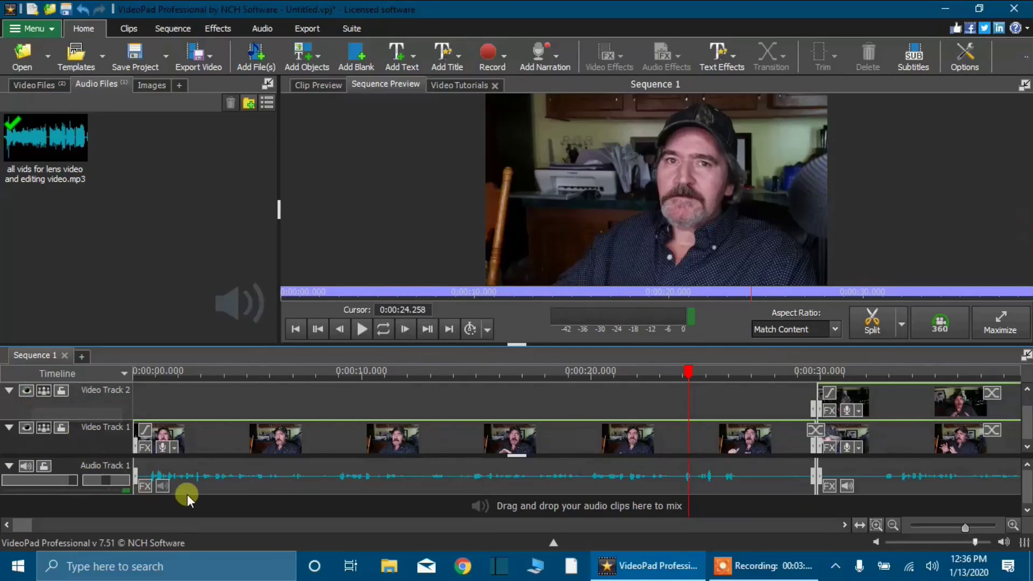
# Scrub past the 0:00:29.869 split and split all tracks at 0:01:07.060, in the pause before the speech resumes
pyautogui.scroll(-2, 235, 422)
pyautogui.scroll(-4, 237, 420)
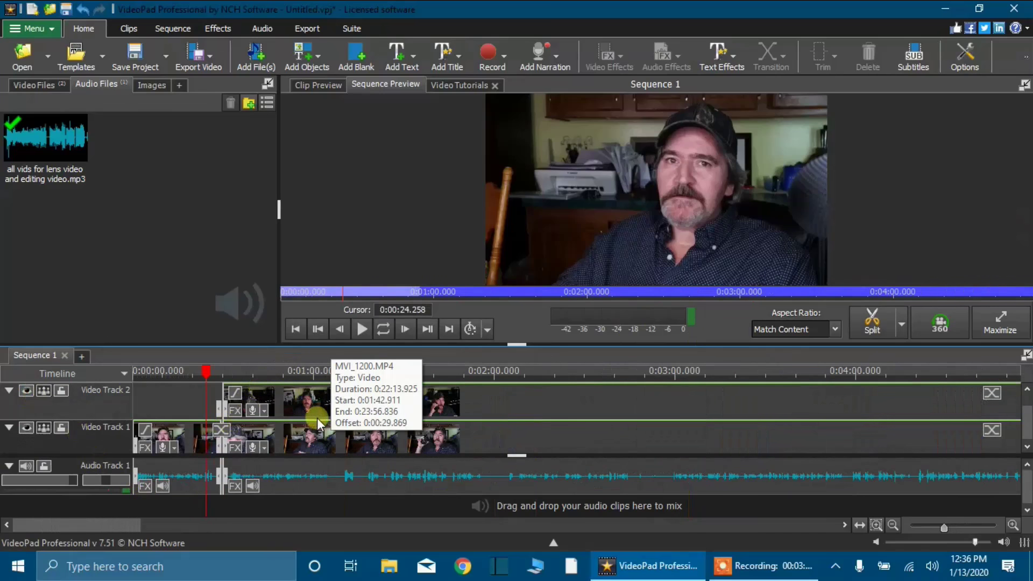
pyautogui.scroll(-3, 323, 410)
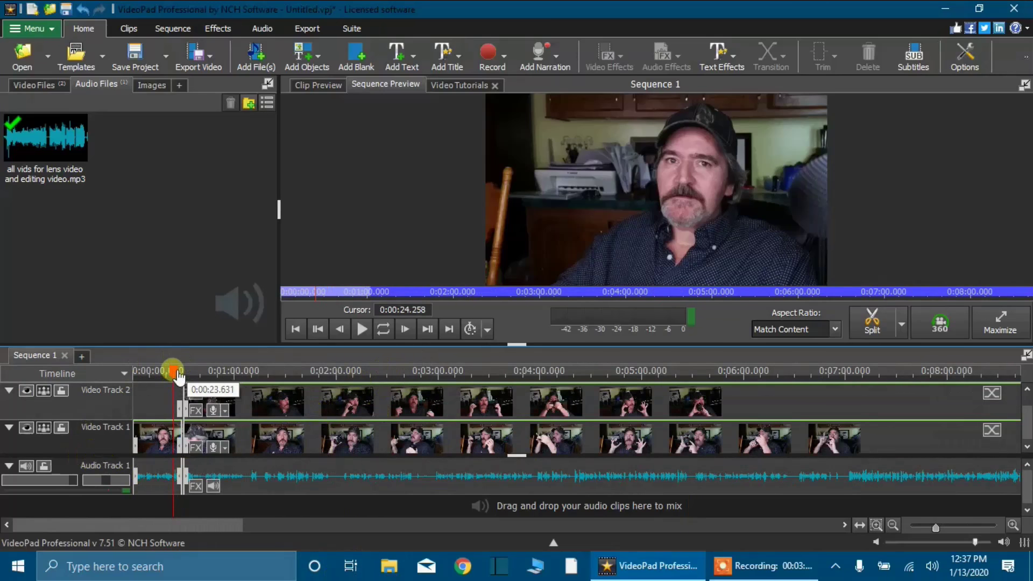
pyautogui.moveTo(181, 383); pyautogui.dragTo(249, 375)
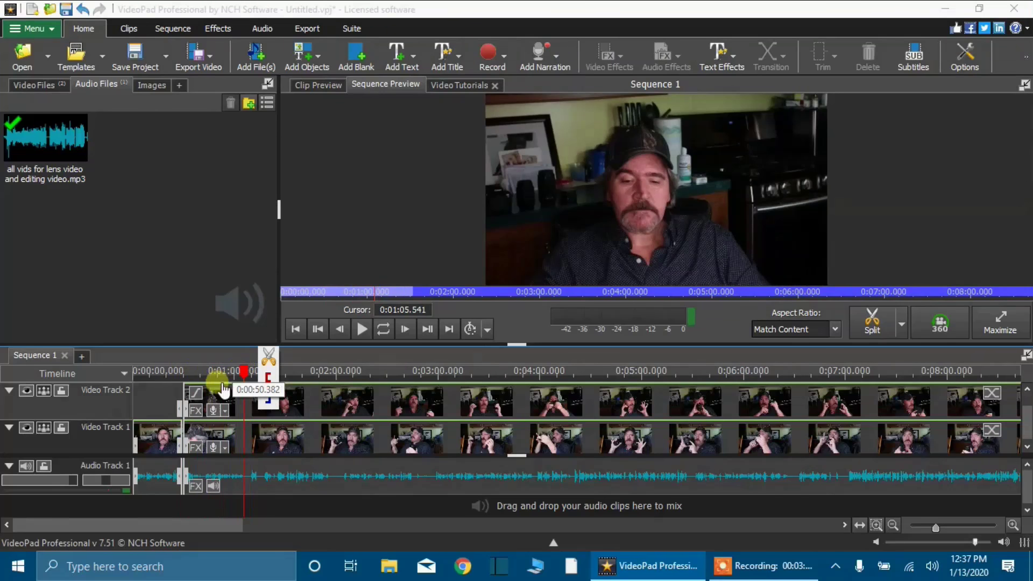
pyautogui.scroll(3, 218, 383)
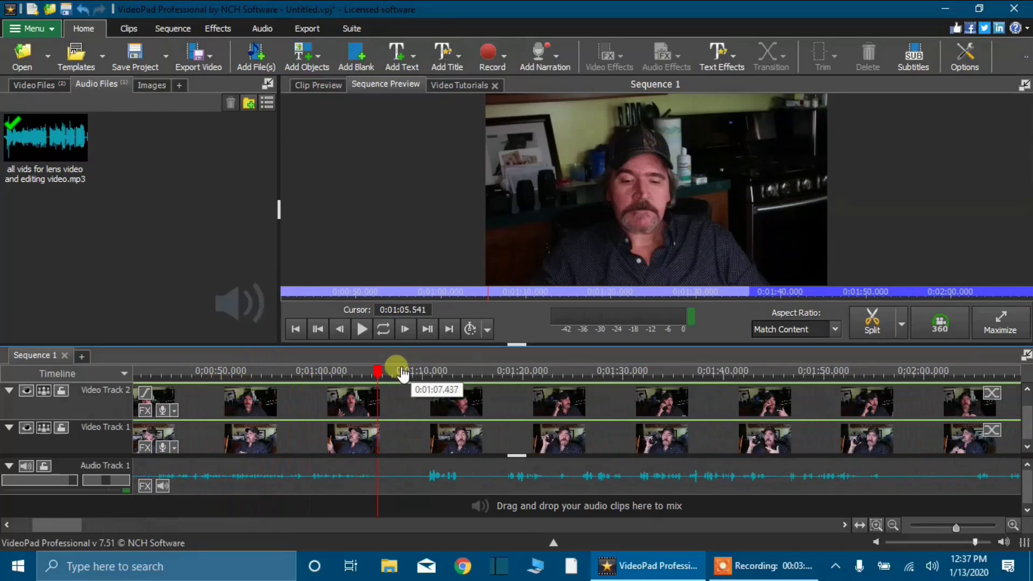
pyautogui.moveTo(381, 375)
pyautogui.moveTo(381, 376)
pyautogui.mouseDown()
pyautogui.moveTo(401, 377)
pyautogui.moveTo(370, 378)
pyautogui.moveTo(401, 375)
pyautogui.moveTo(396, 368)
pyautogui.mouseUp()
pyautogui.click(420, 355)
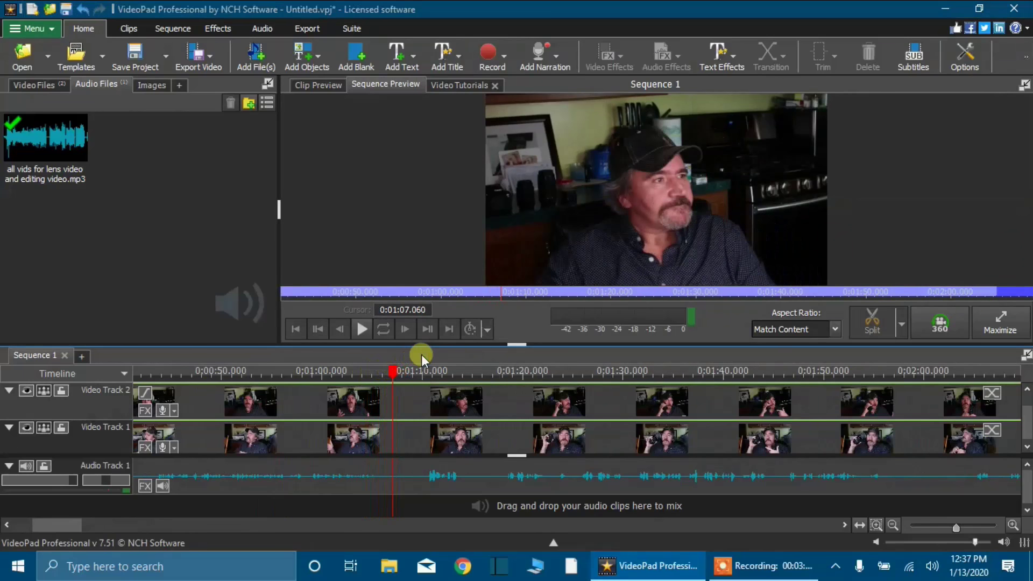
# Delete the Video Track 1 segment before the 0:01:07.060 split without rippling and move the Video Track 2 segment down into the gap
pyautogui.rightClick(291, 432)
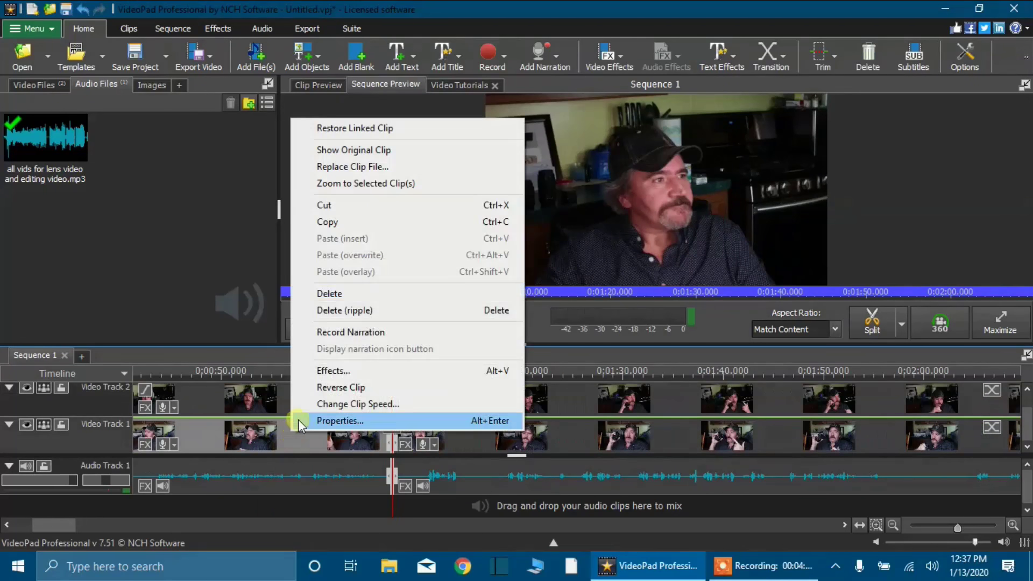
pyautogui.click(344, 292)
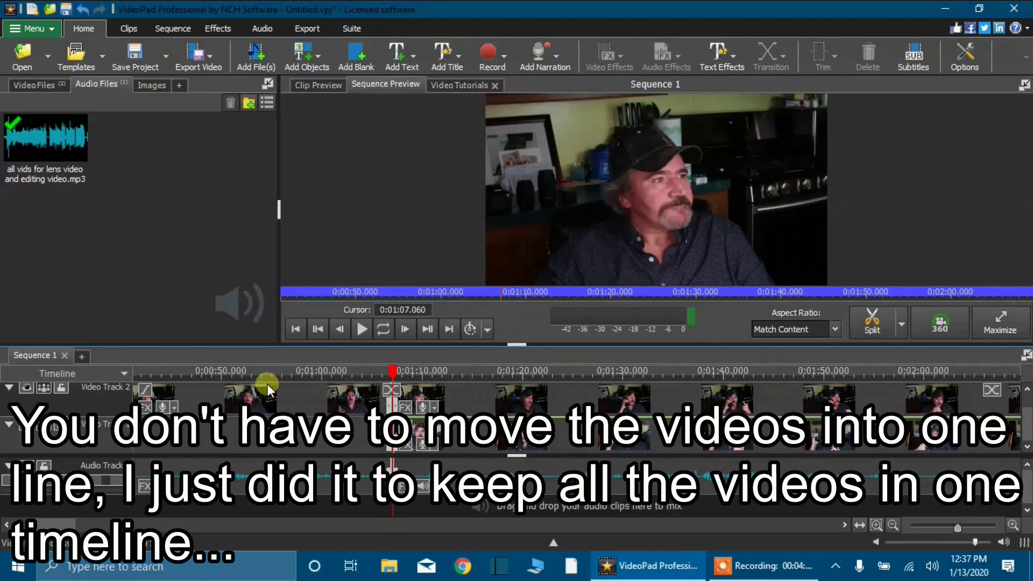
pyautogui.moveTo(260, 392); pyautogui.dragTo(261, 417)
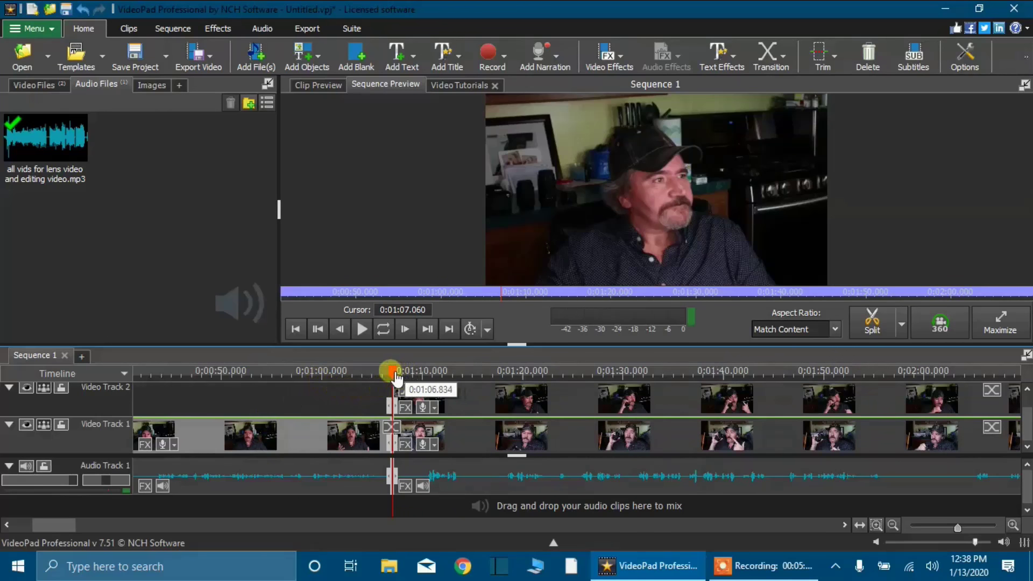
# Scrub forward through the sequence and split all tracks at 0:01:59.429
pyautogui.moveTo(396, 377); pyautogui.dragTo(924, 292)
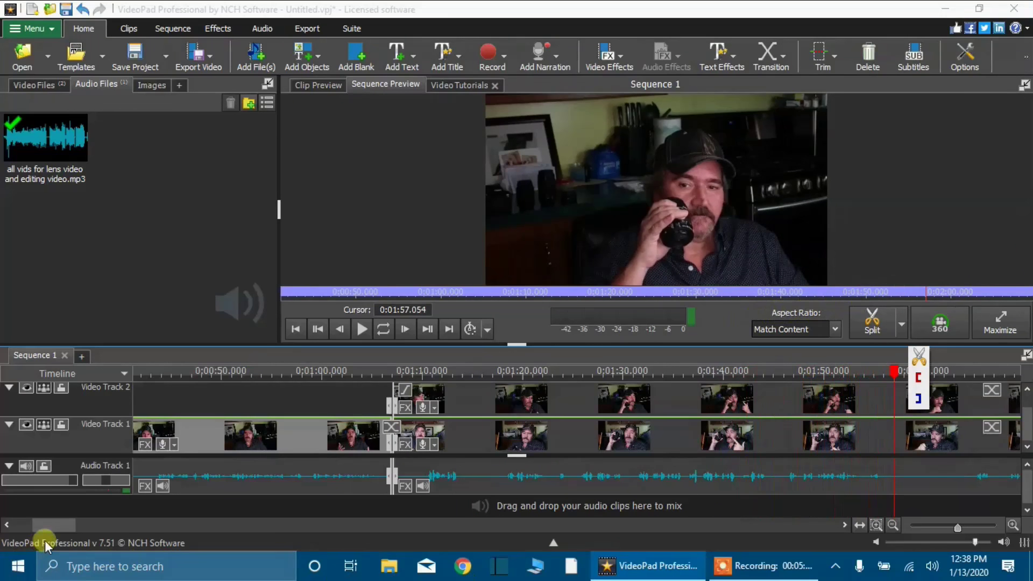
pyautogui.moveTo(70, 521); pyautogui.dragTo(104, 519)
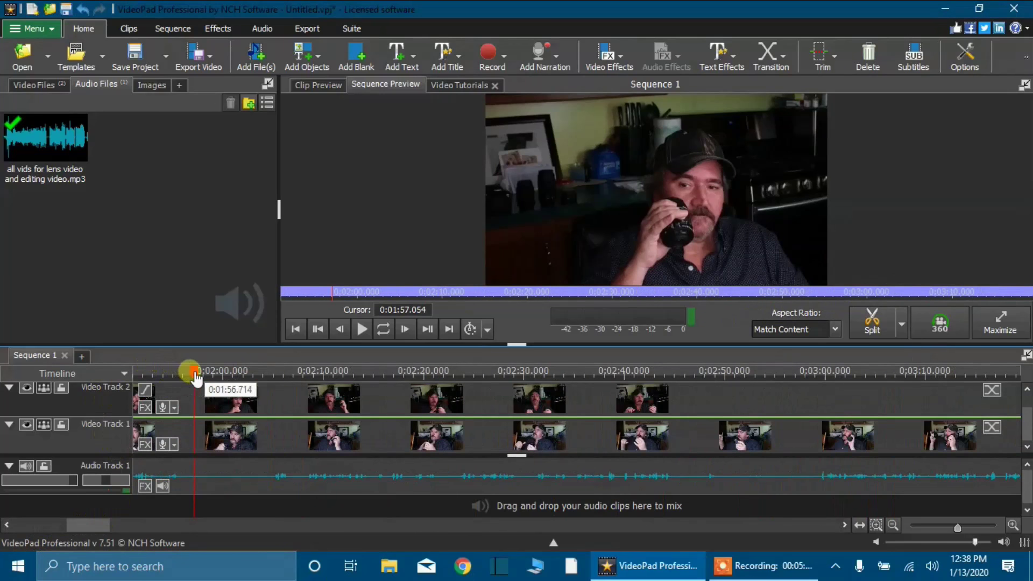
pyautogui.moveTo(197, 378); pyautogui.dragTo(229, 395)
pyautogui.moveTo(227, 391); pyautogui.dragTo(222, 393)
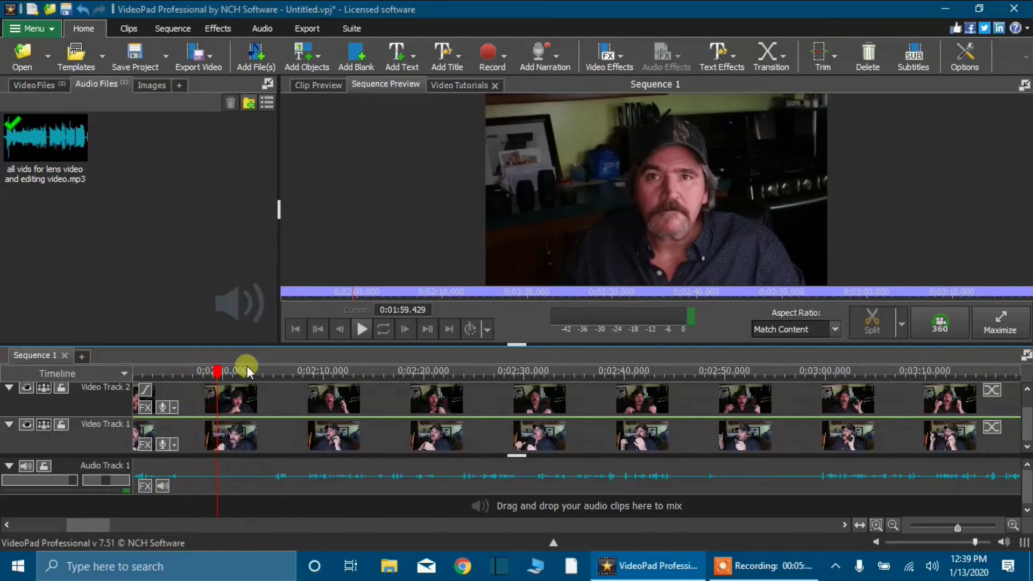
pyautogui.click(245, 368)
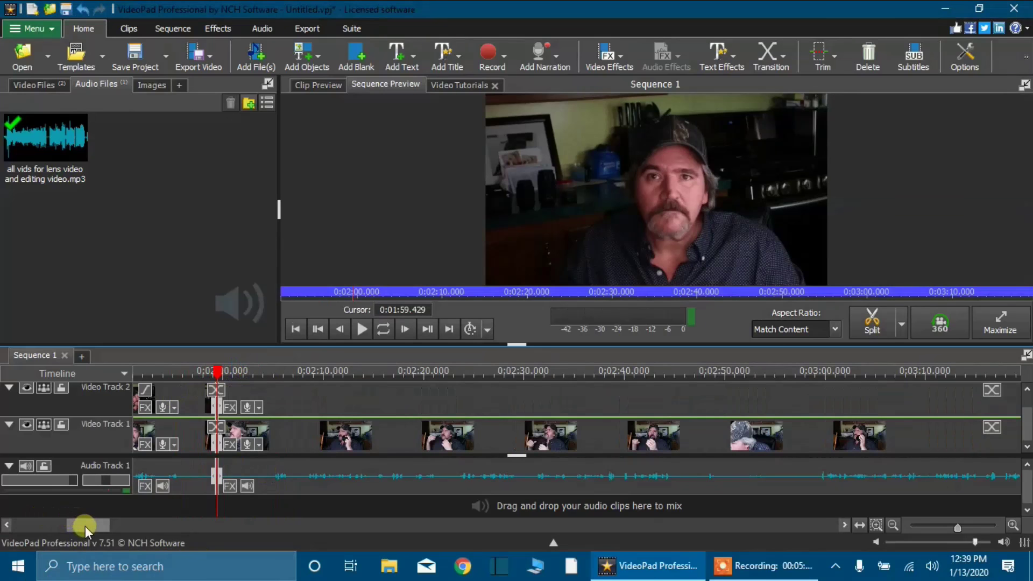
# Delete the Video Track 2 segment before the 0:01:59.429 split without rippling, so Video Track 1 provides the picture there
pyautogui.moveTo(86, 526); pyautogui.dragTo(77, 525)
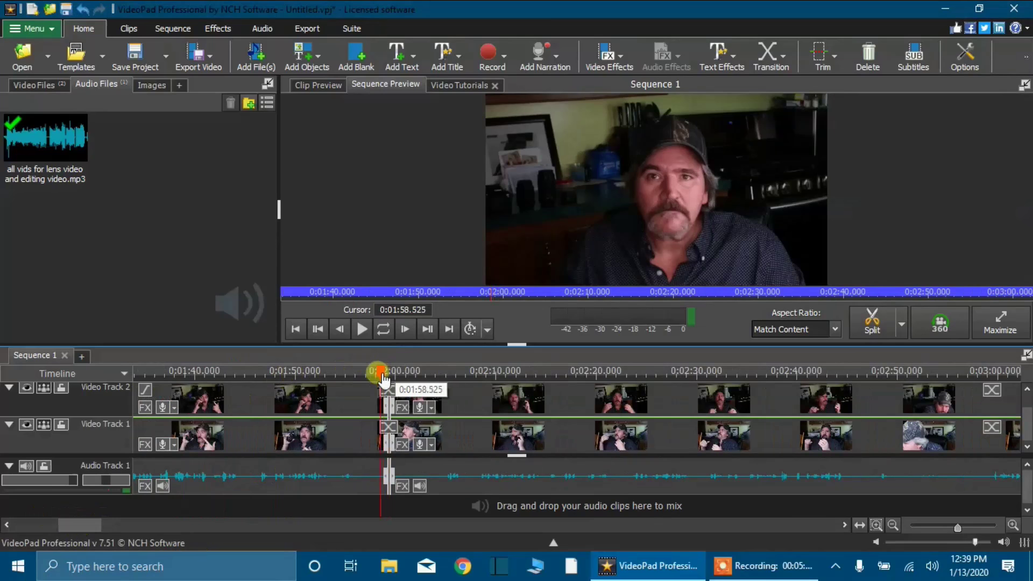
pyautogui.moveTo(383, 379); pyautogui.dragTo(330, 394)
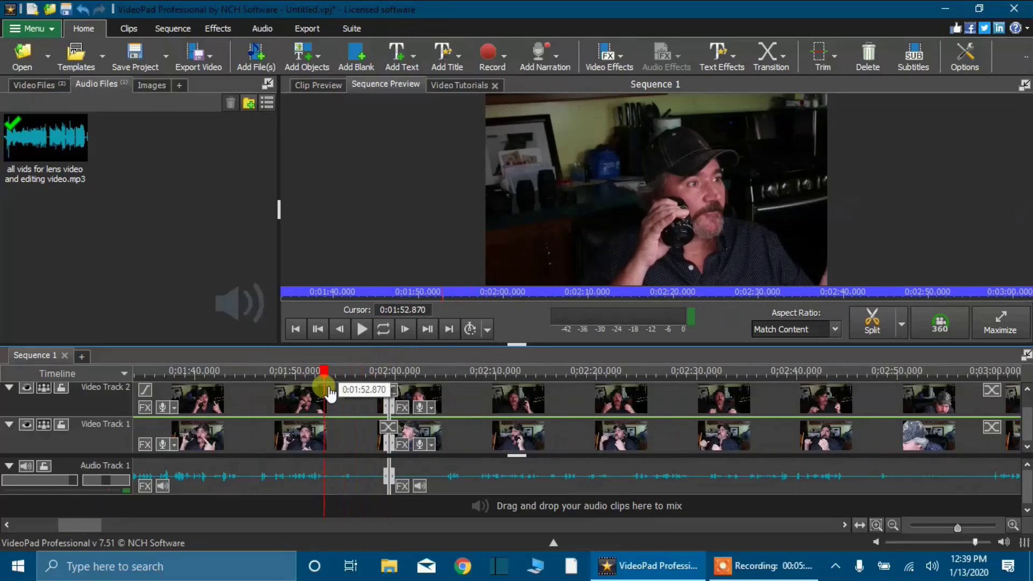
pyautogui.moveTo(331, 392)
pyautogui.click(260, 395)
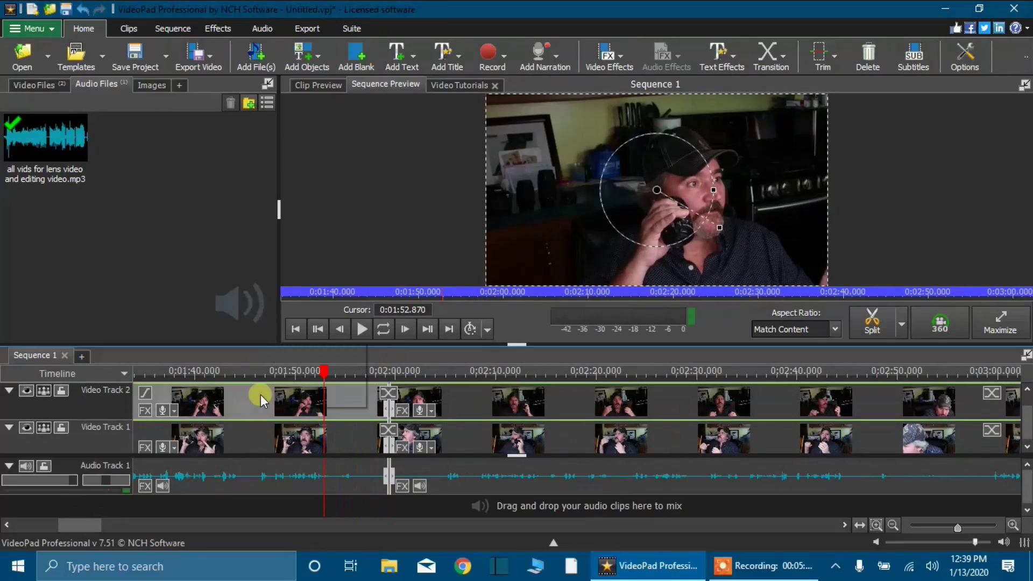
pyautogui.rightClick(233, 415)
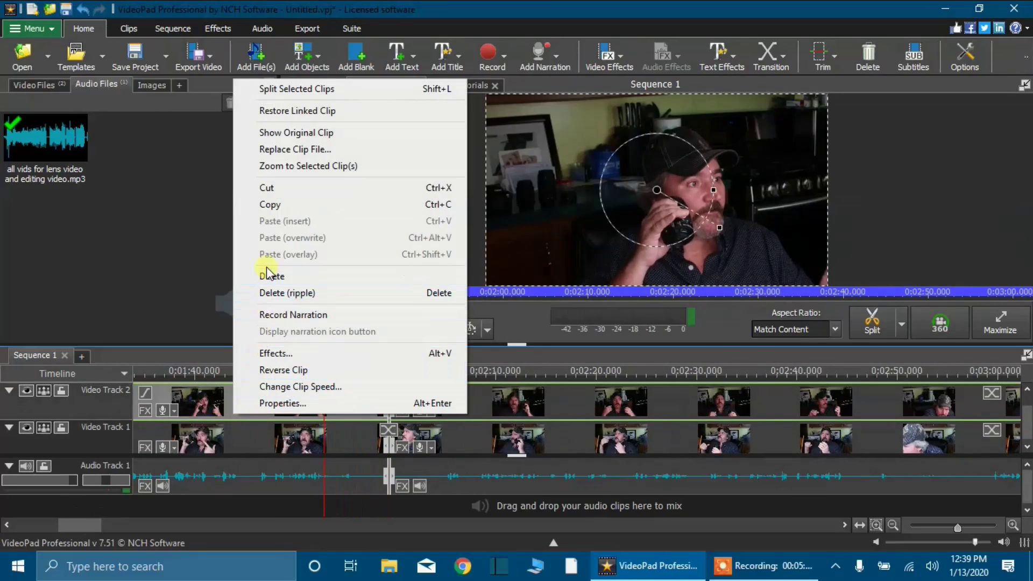
pyautogui.click(270, 276)
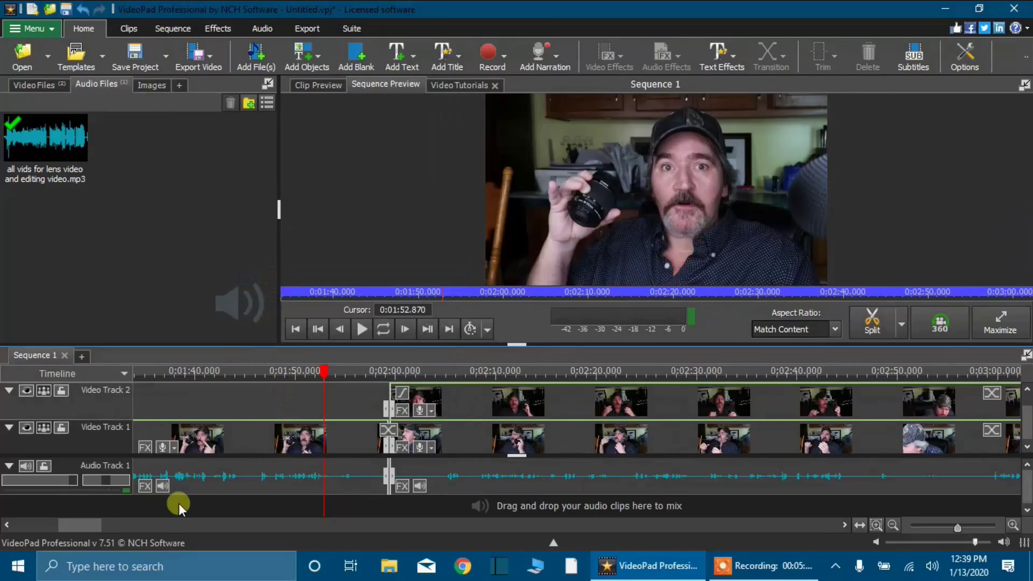
# Review the footage after the 0:01:59.429 split and split all tracks at 0:03:56.963, in the pause before the speech resumes
pyautogui.moveTo(90, 523); pyautogui.dragTo(101, 520)
pyautogui.moveTo(223, 376); pyautogui.dragTo(493, 347)
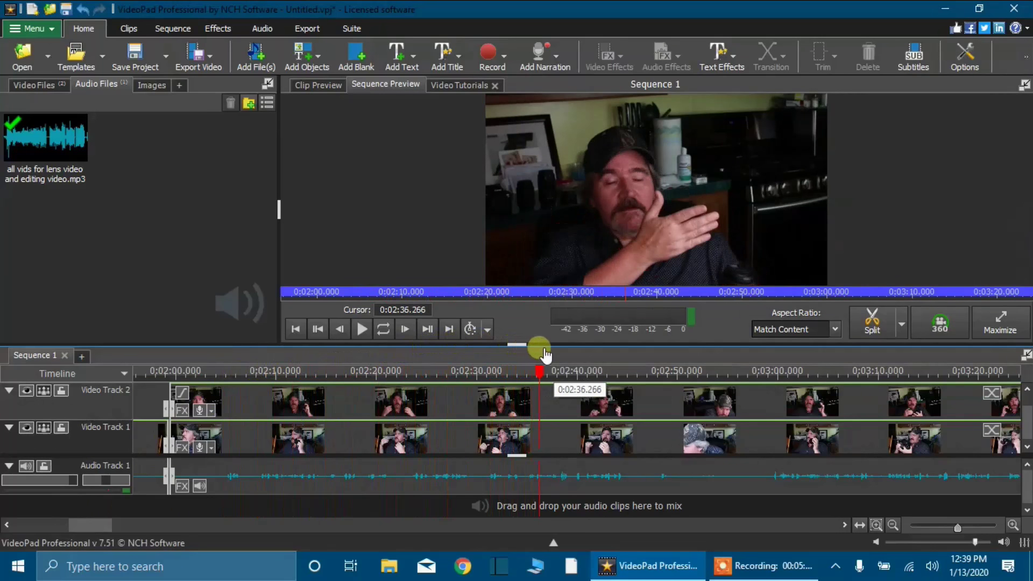
pyautogui.moveTo(605, 357); pyautogui.dragTo(820, 371)
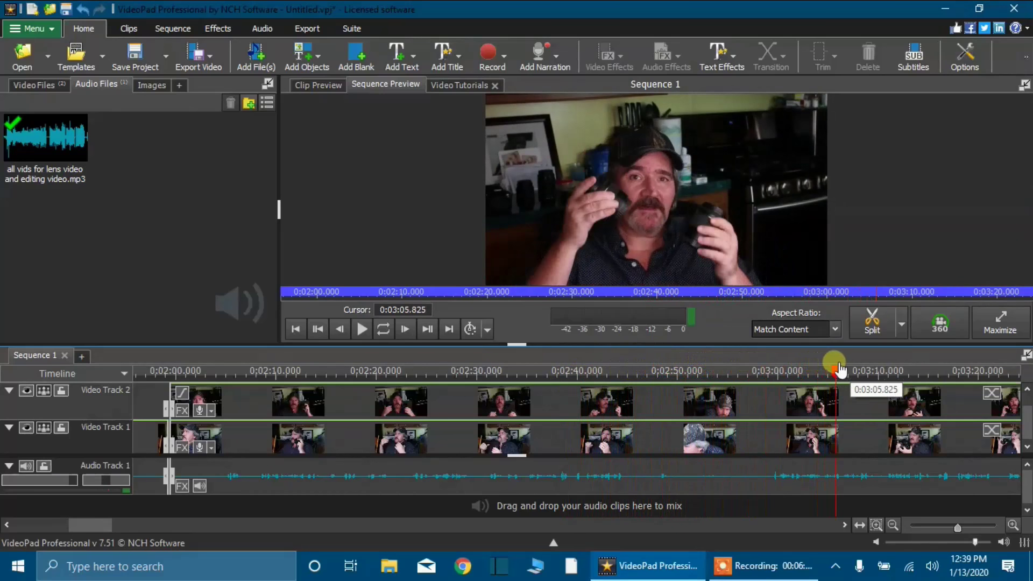
pyautogui.click(363, 331)
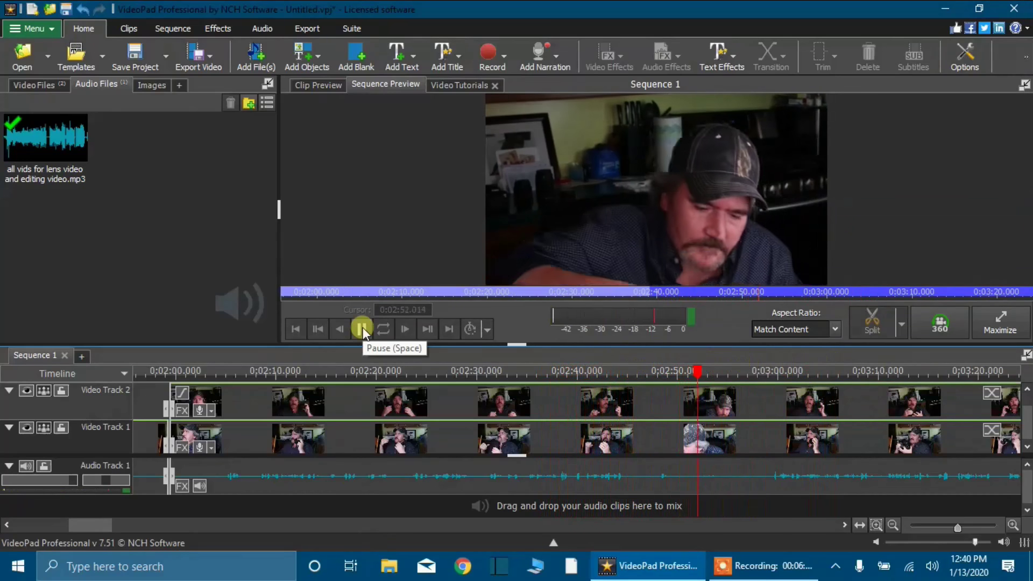
pyautogui.click(363, 329)
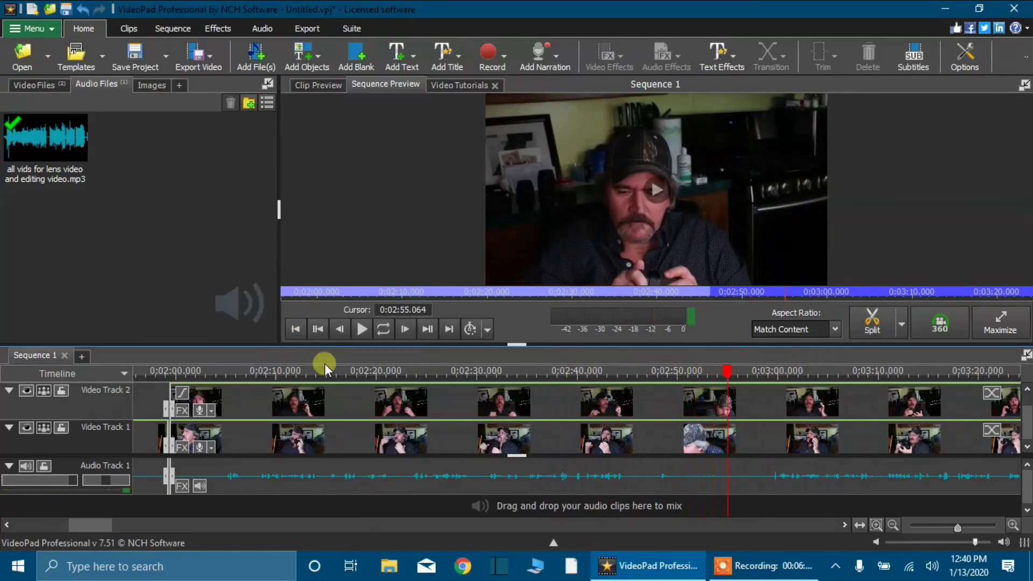
pyautogui.moveTo(63, 524); pyautogui.dragTo(105, 524)
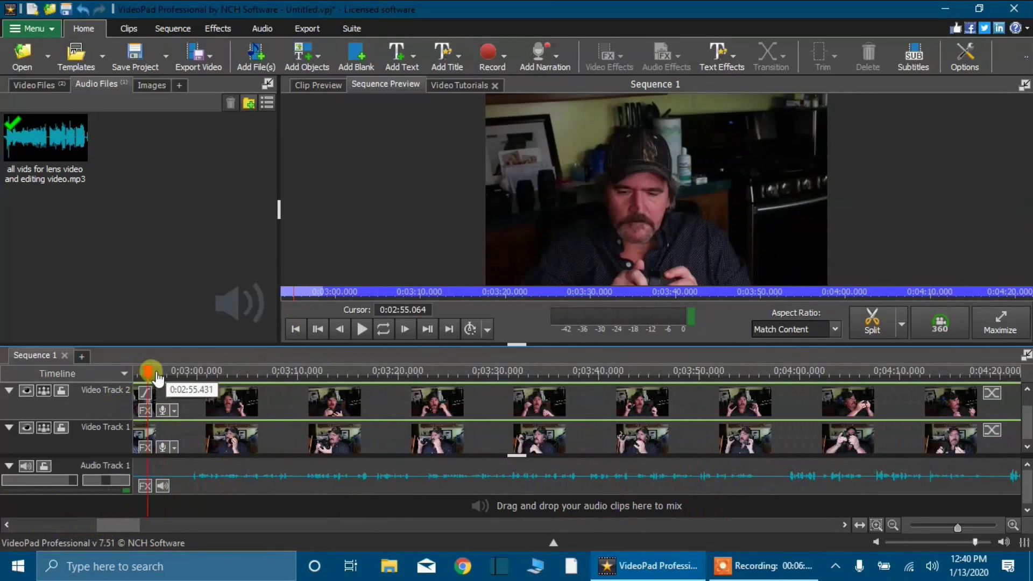
pyautogui.moveTo(156, 372); pyautogui.dragTo(186, 374)
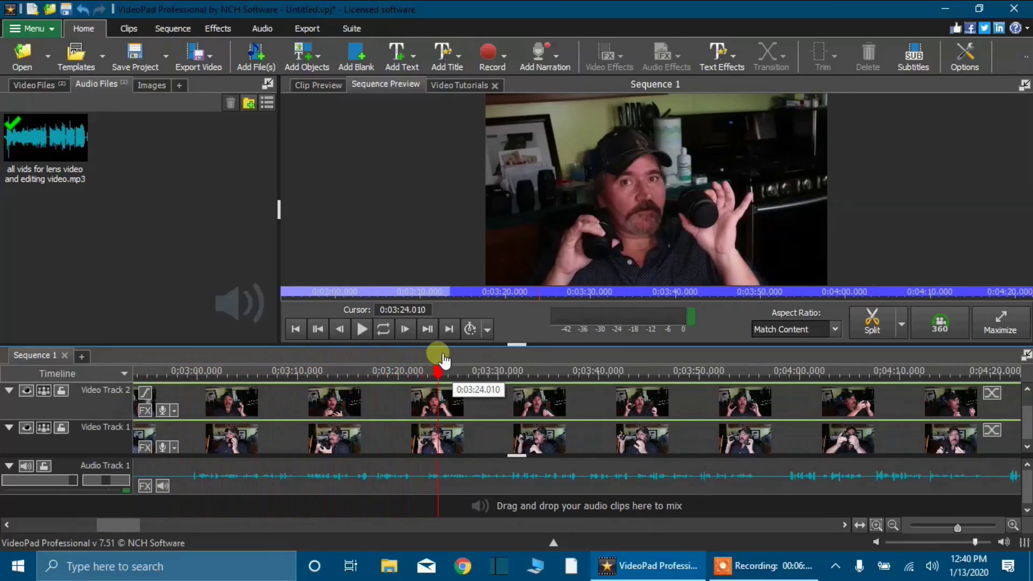
pyautogui.moveTo(444, 359); pyautogui.dragTo(774, 281)
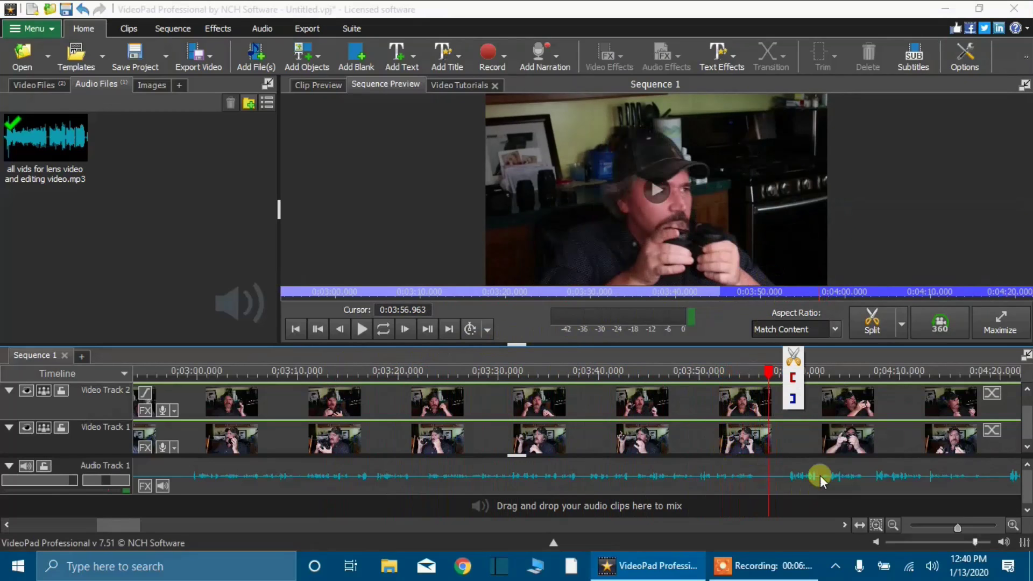
pyautogui.click(792, 355)
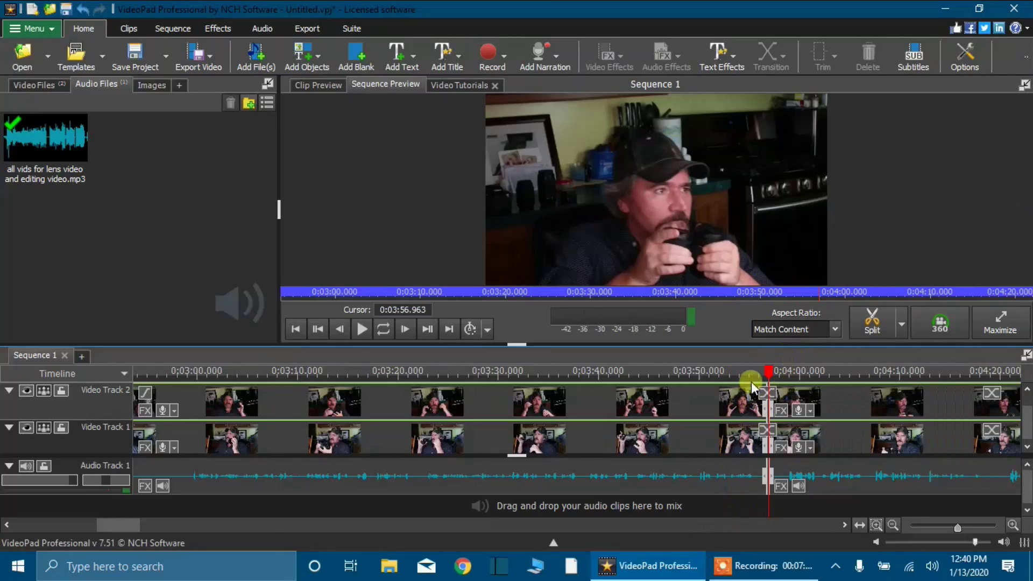
# Delete the Video Track 1 segment before the 0:03:56.963 split without rippling and move the Video Track 2 segment down into the gap
pyautogui.click(518, 445)
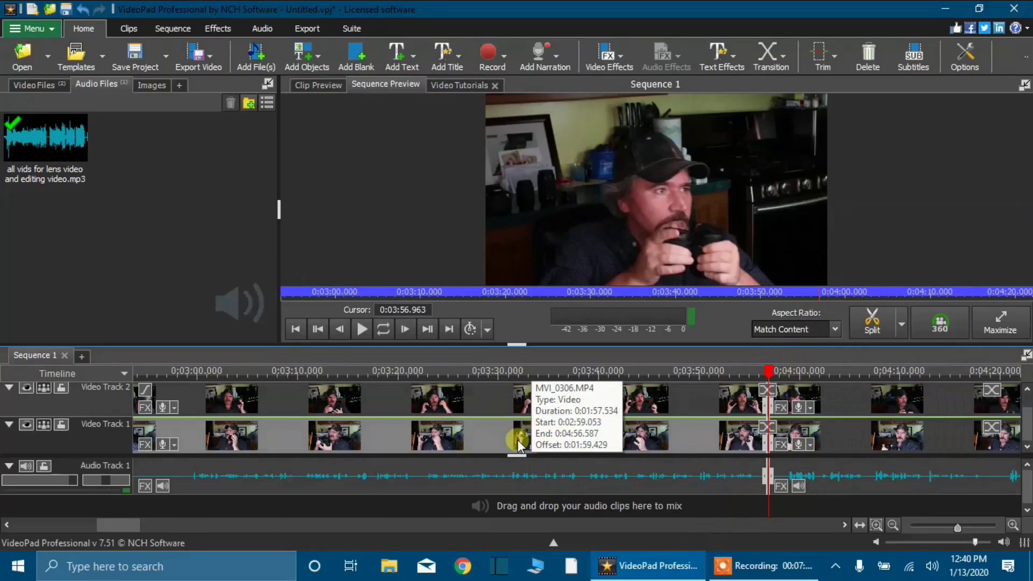
pyautogui.rightClick(518, 445)
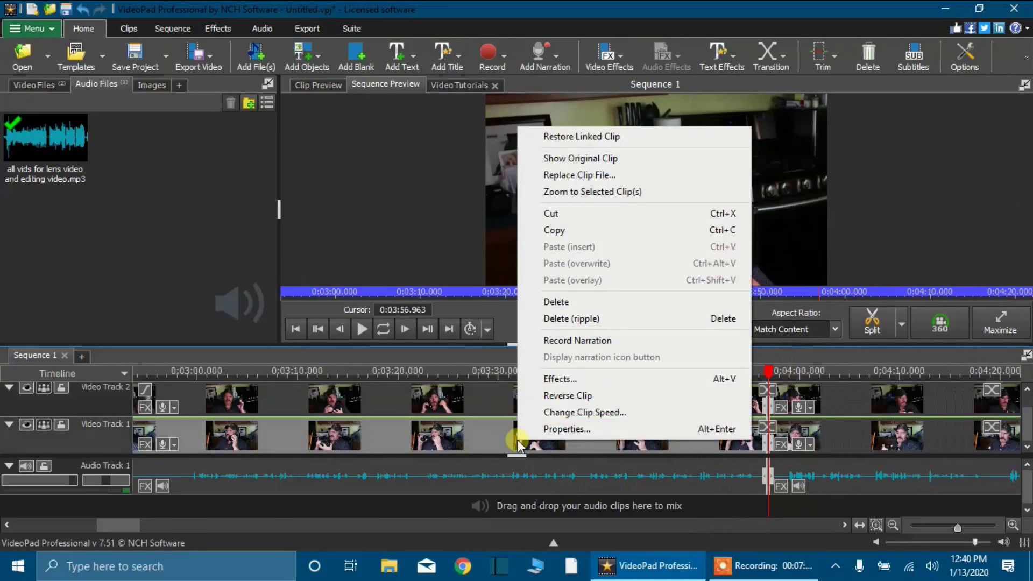
pyautogui.click(556, 303)
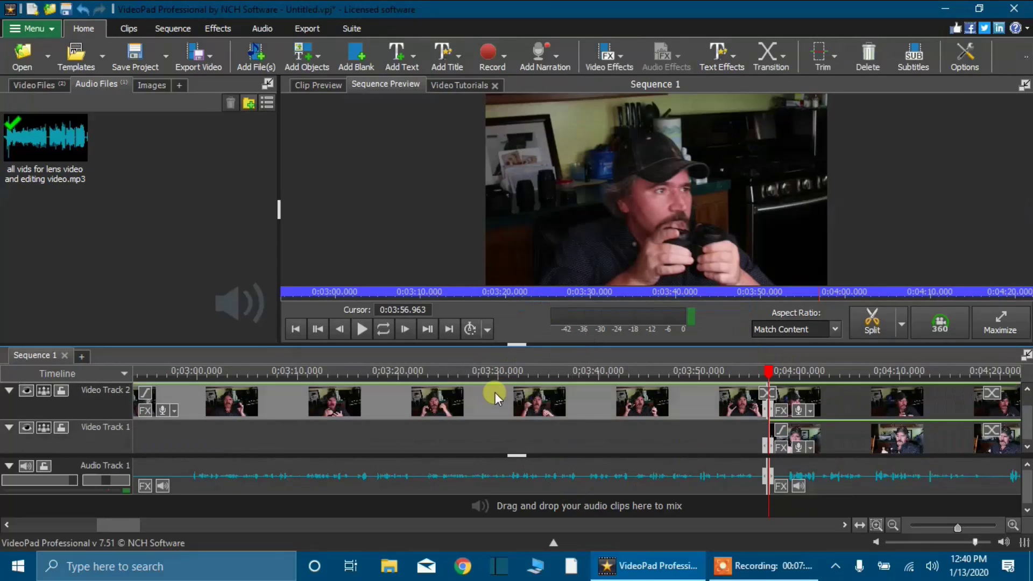
pyautogui.moveTo(495, 392); pyautogui.dragTo(500, 423)
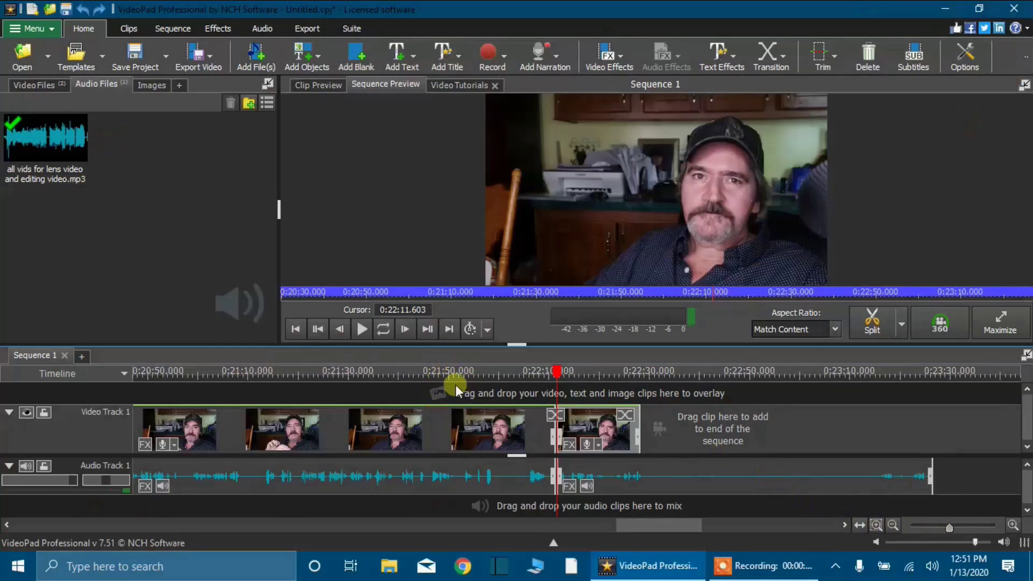
# Play back the ending from 0:21:43.088 and delete the leftover video and audio segments after the split near 0:22:11
pyautogui.click(443, 373)
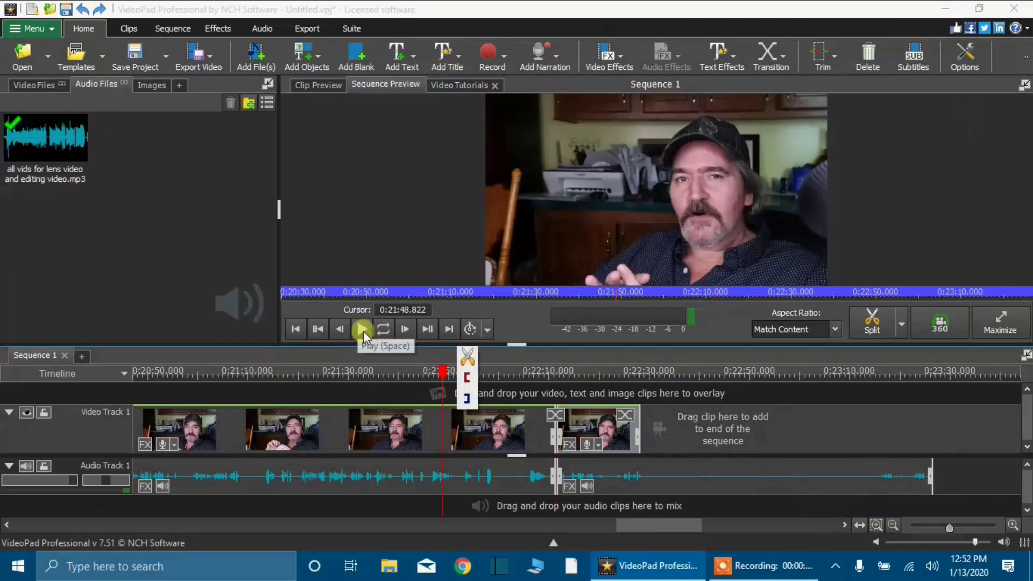
pyautogui.click(413, 372)
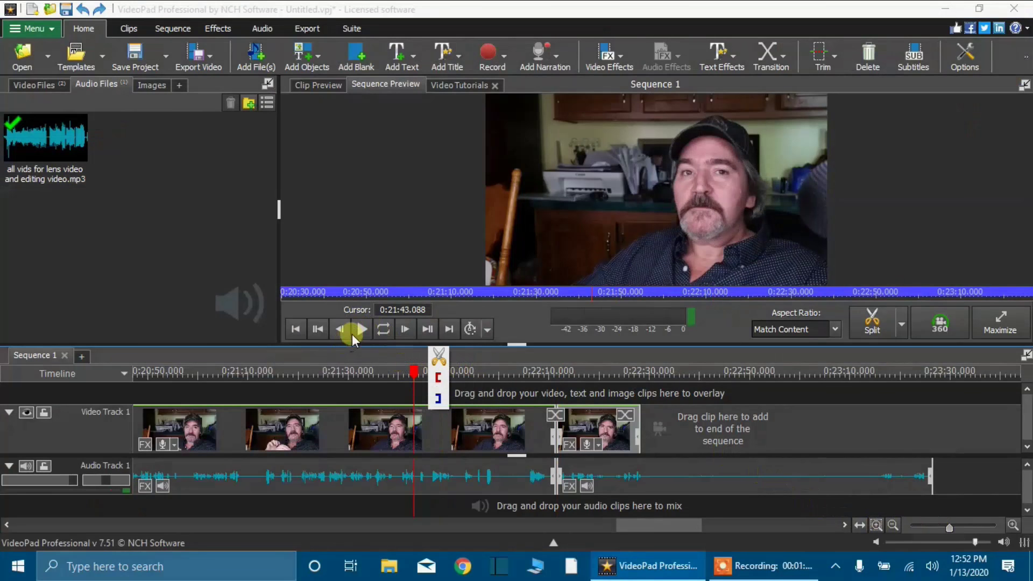
pyautogui.click(358, 329)
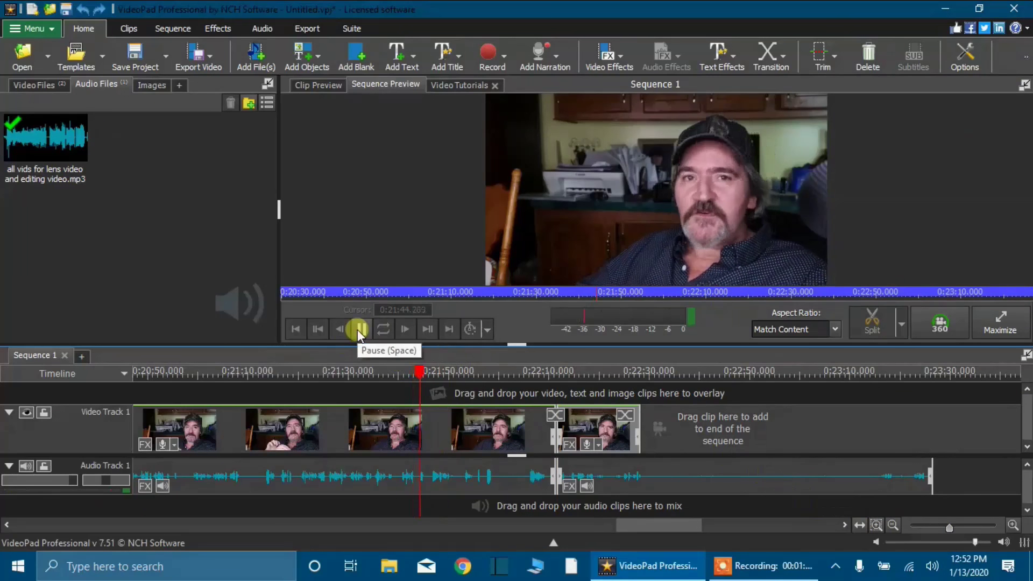
pyautogui.click(621, 443)
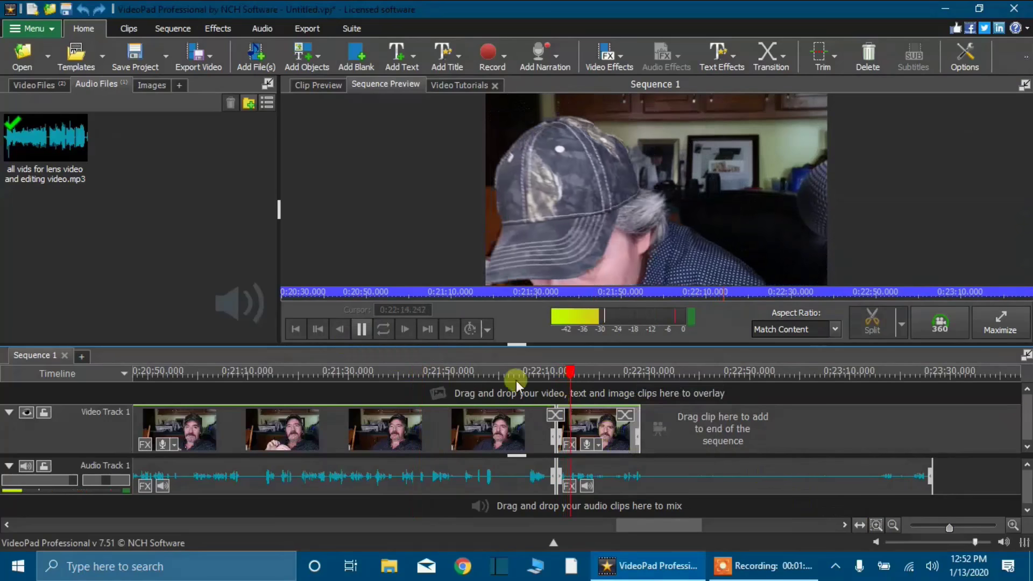
pyautogui.click(362, 329)
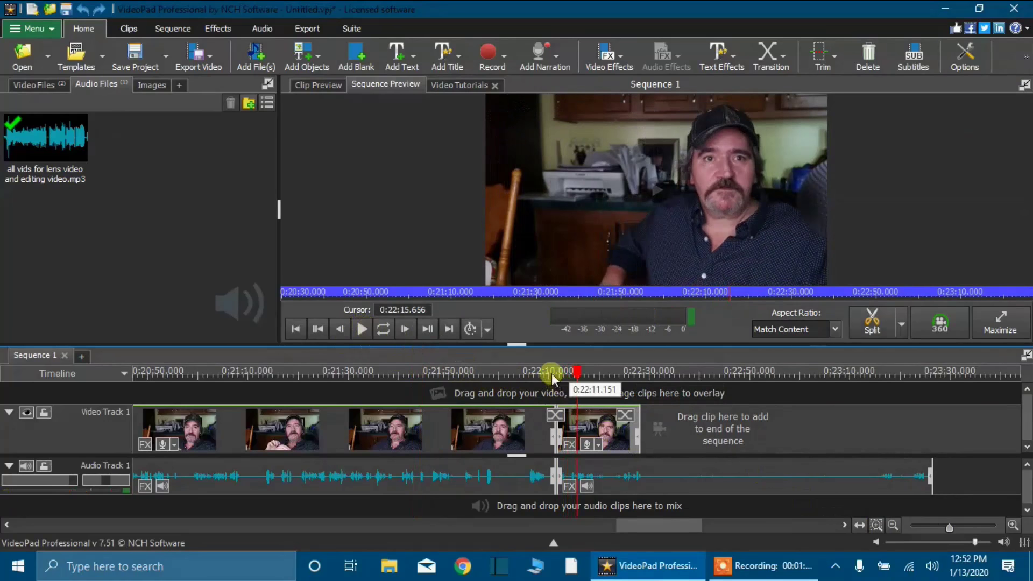
pyautogui.moveTo(583, 372); pyautogui.dragTo(566, 379)
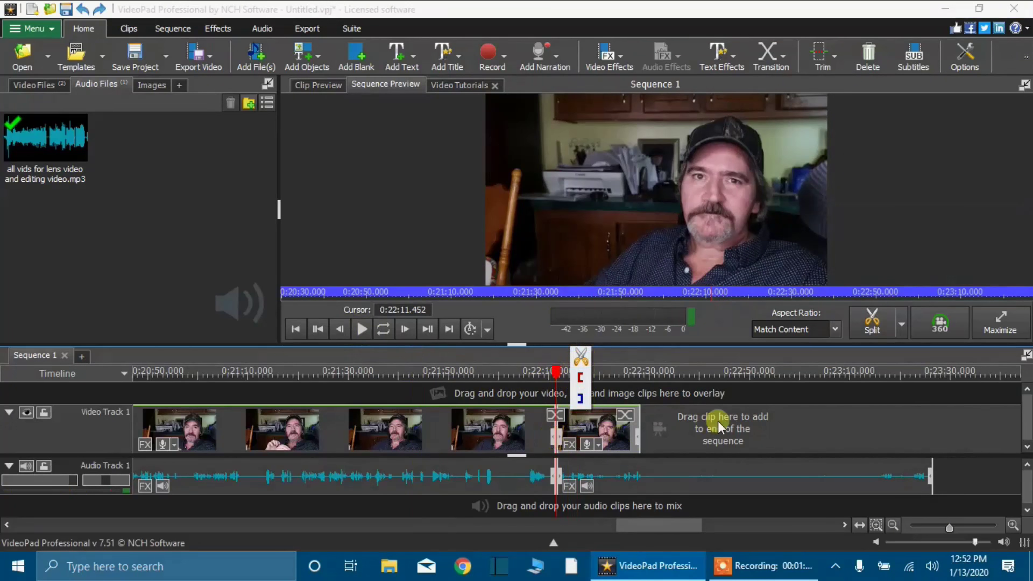
pyautogui.click(609, 425)
pyautogui.rightClick(609, 426)
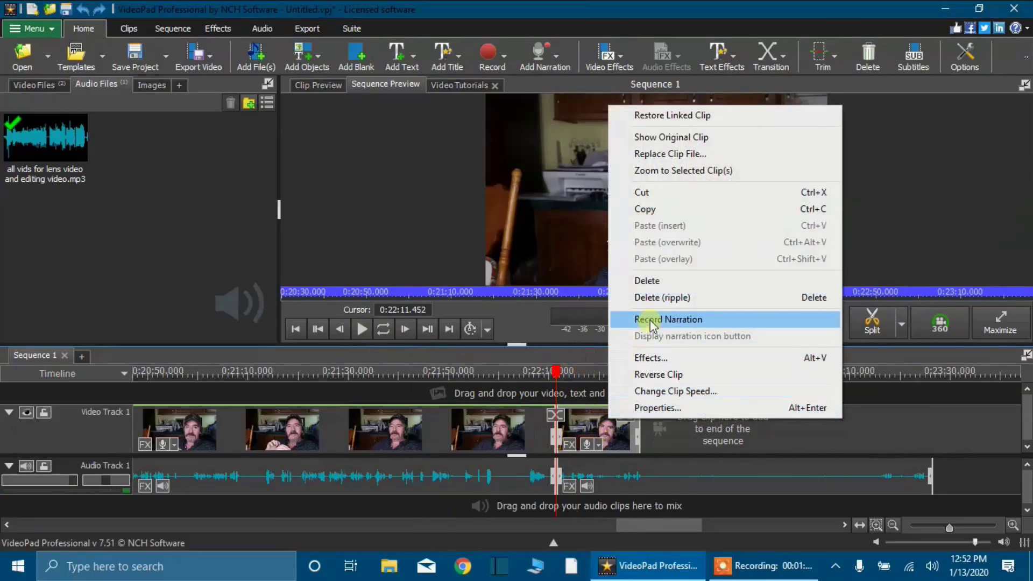
pyautogui.click(654, 300)
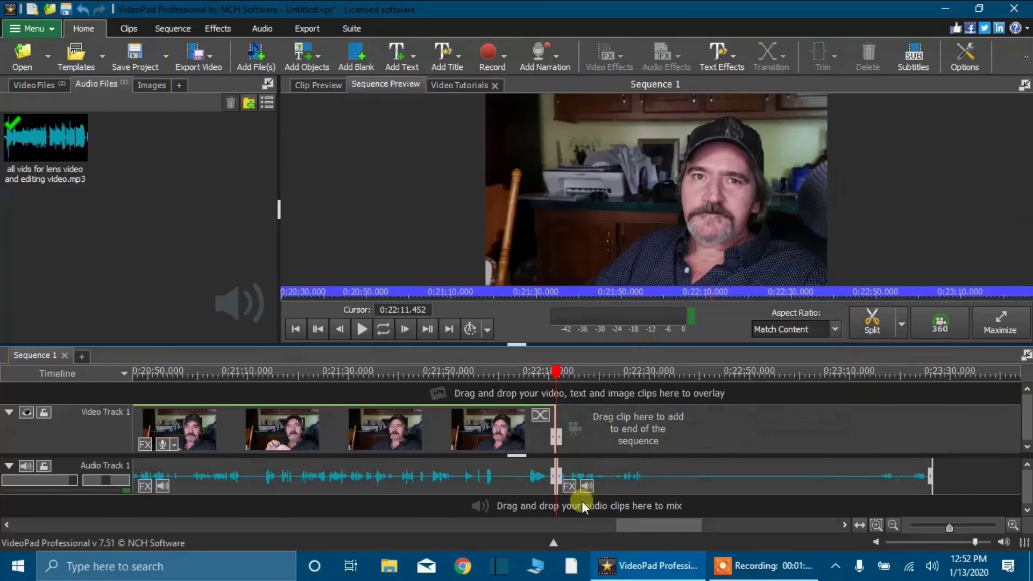
pyautogui.click(614, 466)
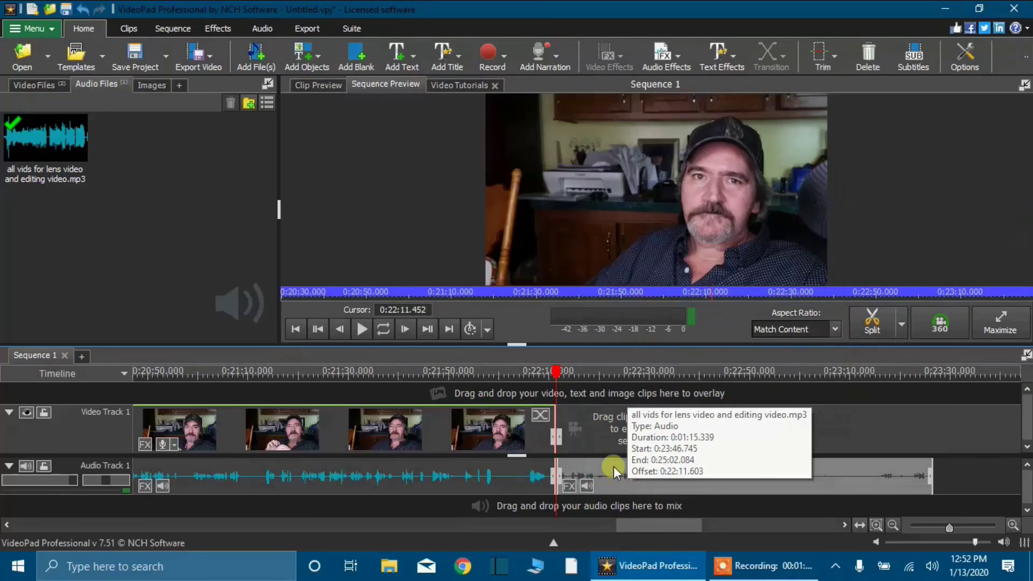
pyautogui.rightClick(614, 466)
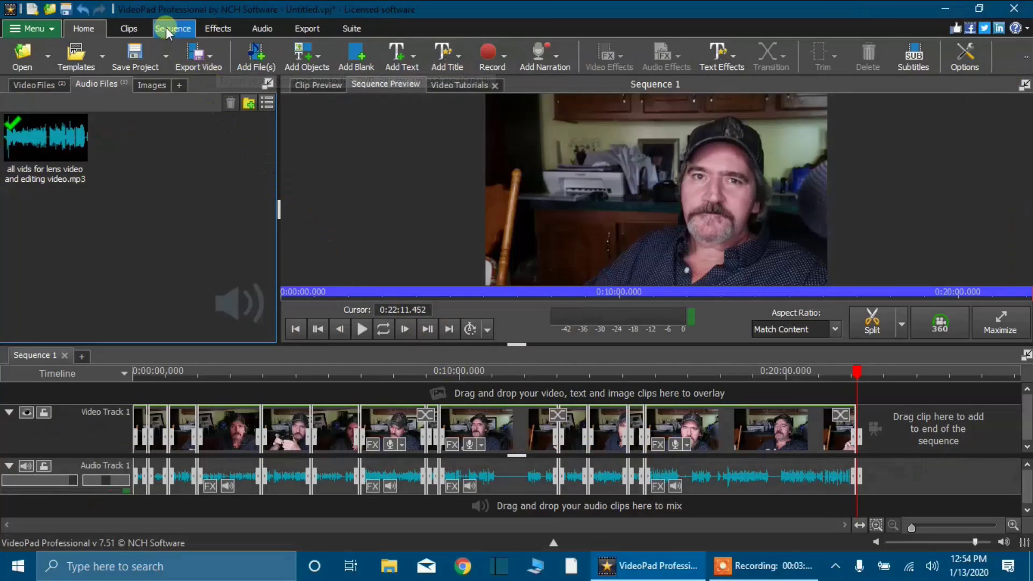
# Set up a video file export named "2 full videos 1rst edit" with the resolution 1920 x 1080 - 1080p HD
pyautogui.click(220, 58)
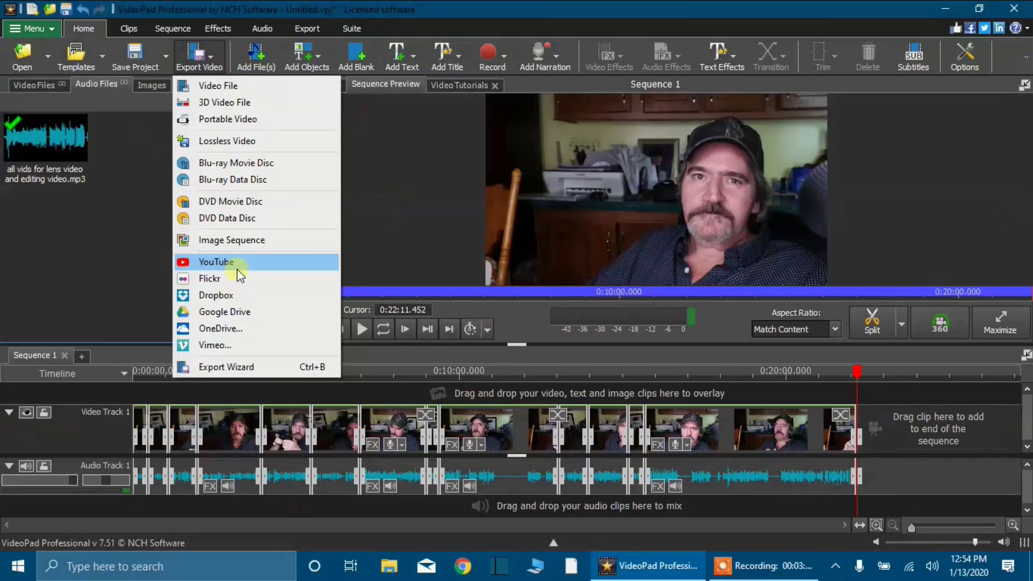
pyautogui.click(232, 87)
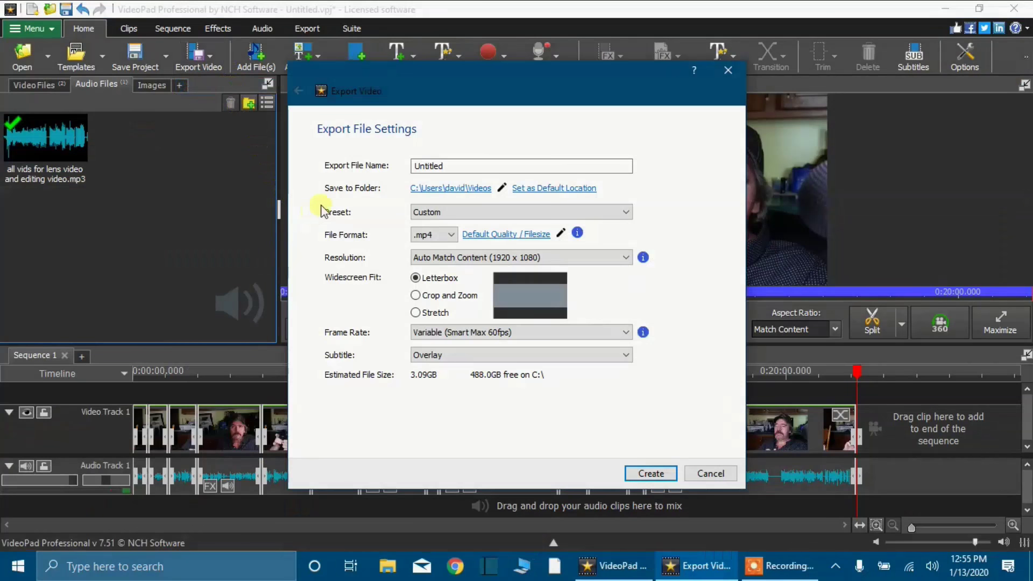
pyautogui.doubleClick(482, 166)
pyautogui.write('2')
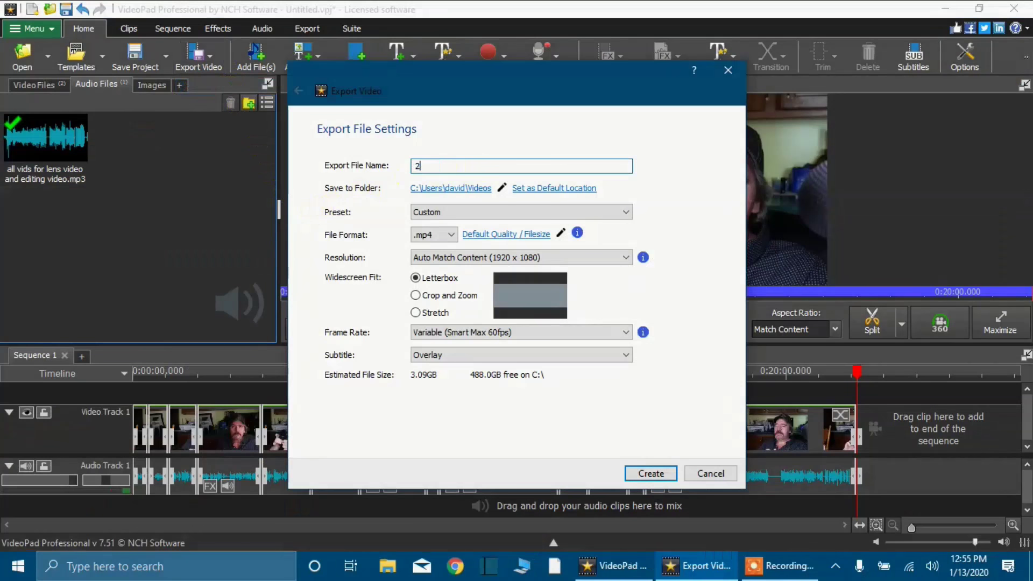
pyautogui.write(' fu')
pyautogui.write('1rst edit')
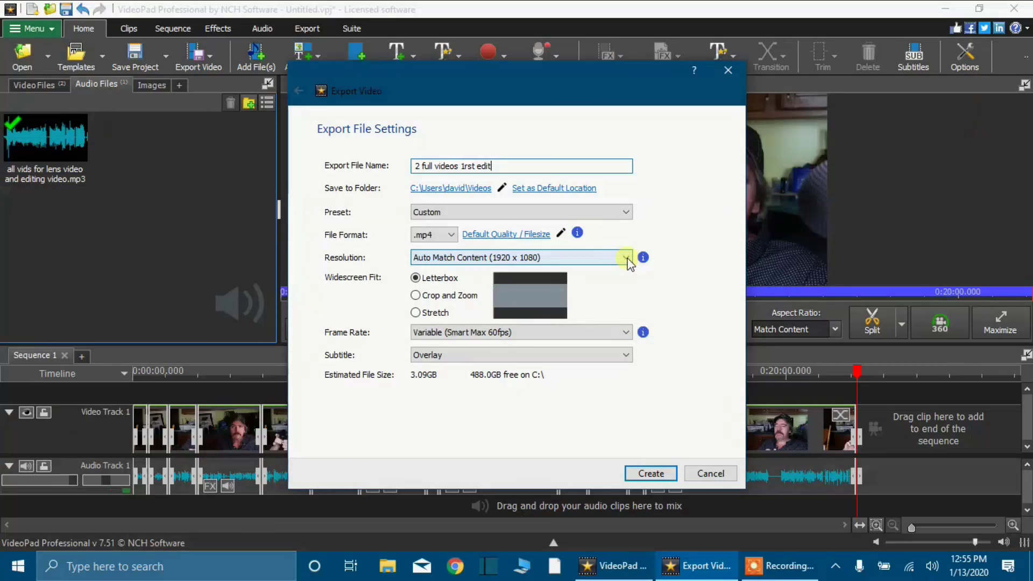
pyautogui.click(628, 258)
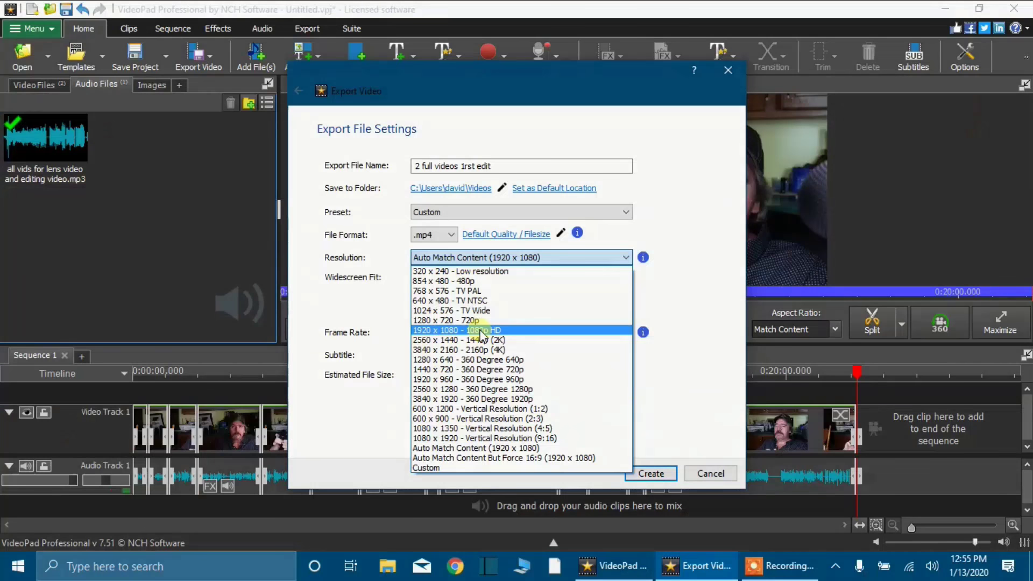
pyautogui.click(481, 330)
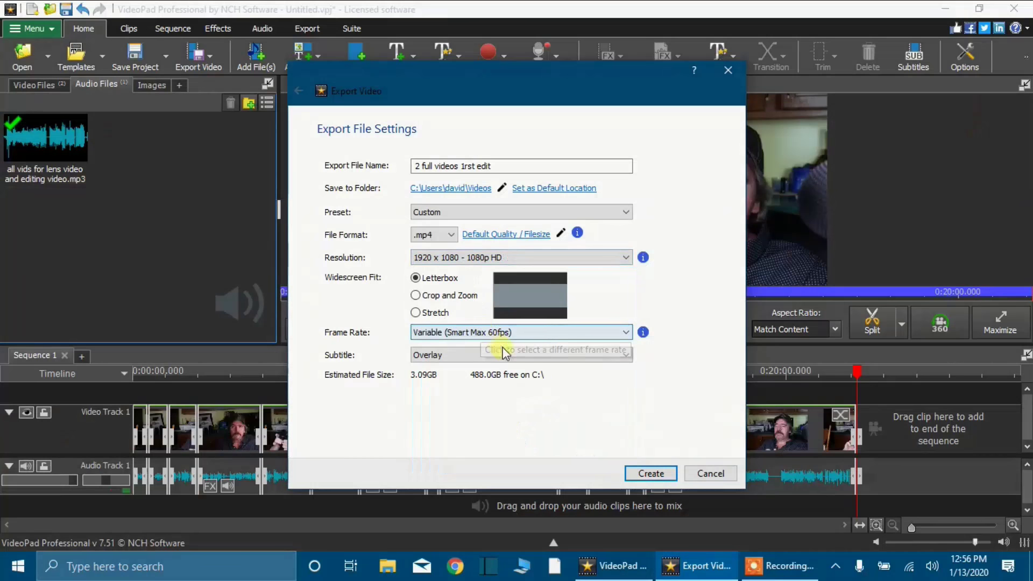
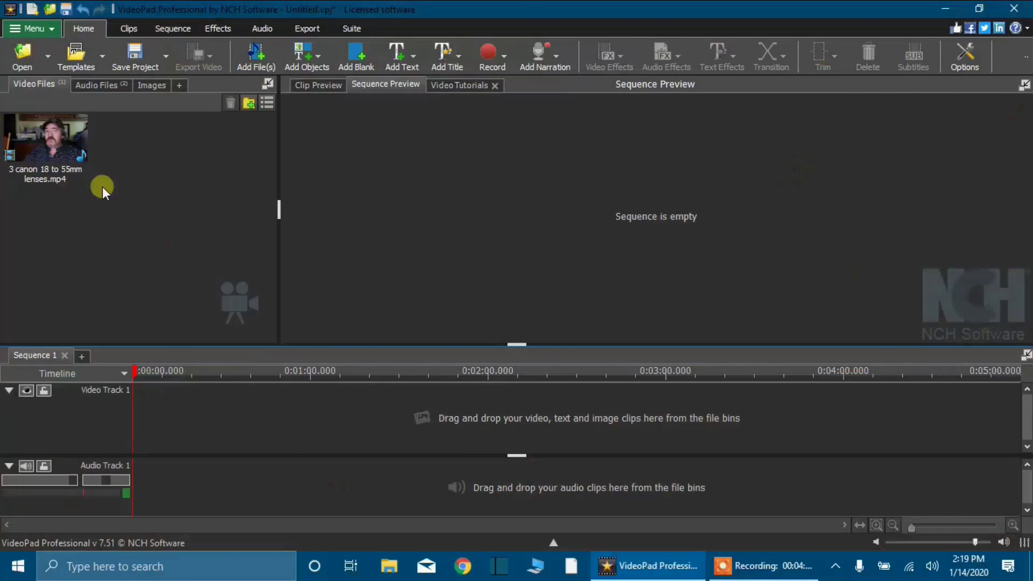
# Place "3 canon 18 to 55mm lenses.mp4" at the start of the empty sequence and check the audio and image bins
pyautogui.moveTo(28, 134); pyautogui.dragTo(173, 418)
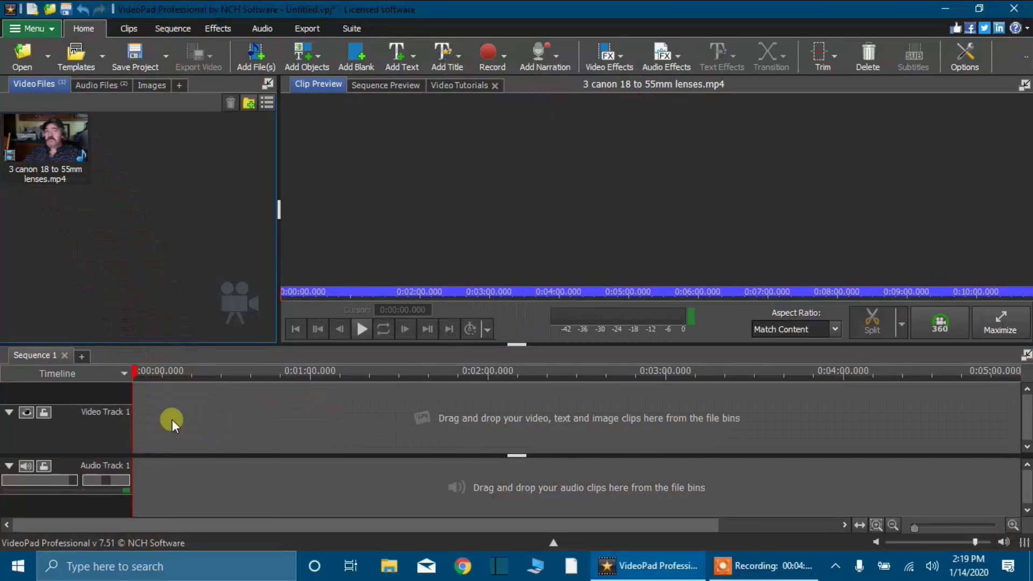
pyautogui.click(130, 176)
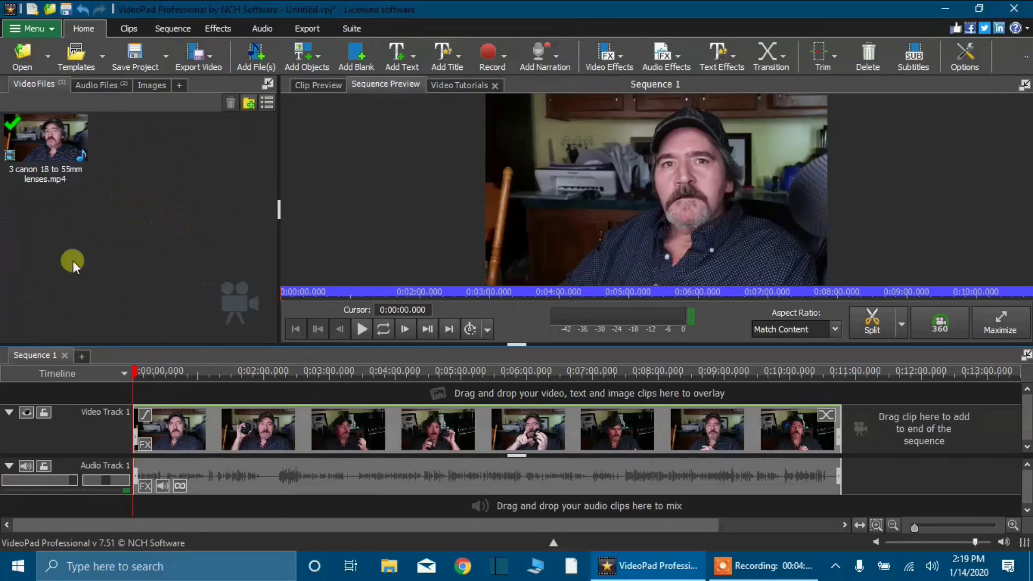
pyautogui.click(96, 84)
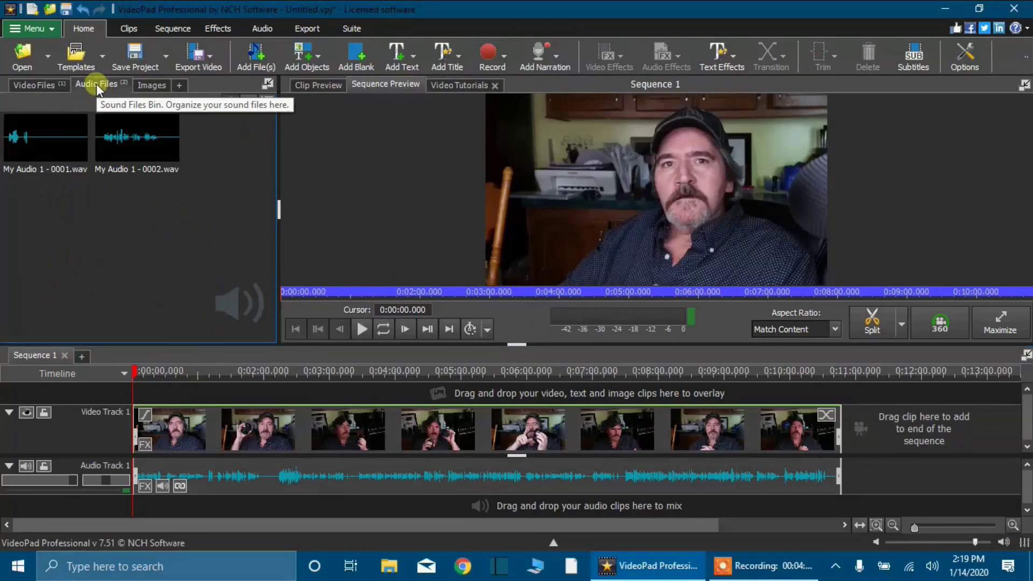
pyautogui.click(153, 85)
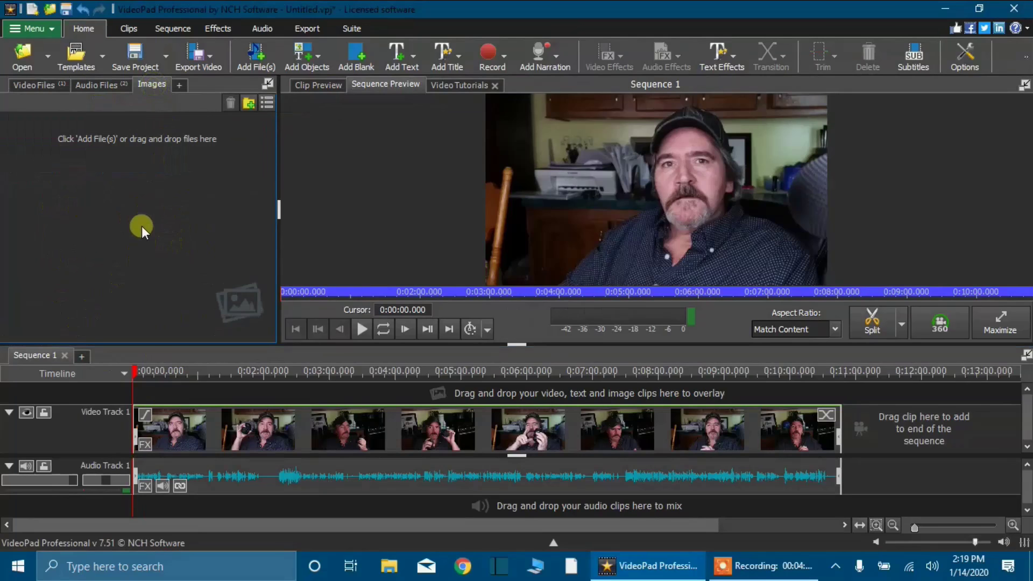
pyautogui.click(44, 85)
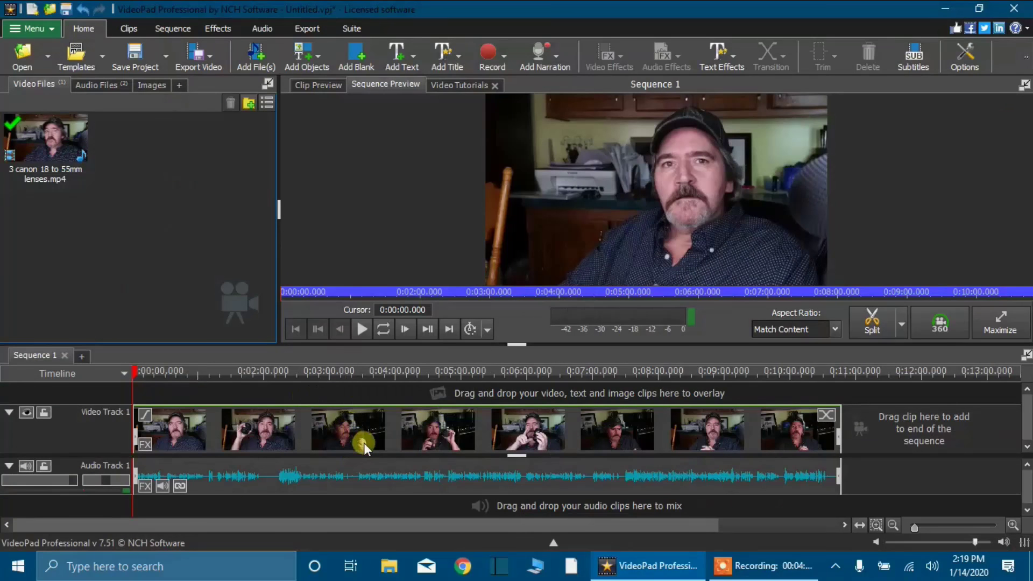
# Review the opening footage, find the camera-angle change after the one-minute mark, and split the video and audio at 0:01:06.627
pyautogui.click(360, 328)
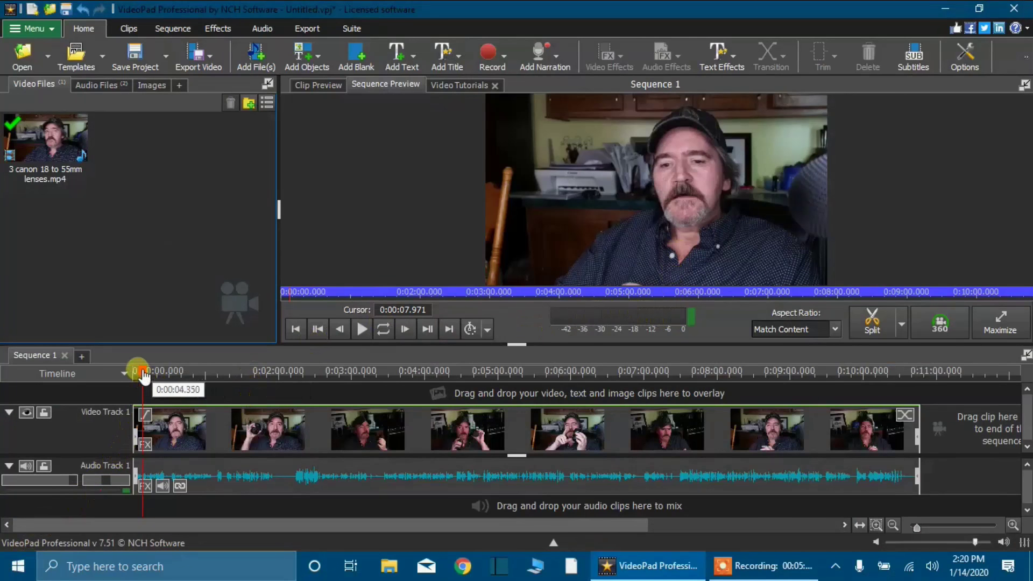
pyautogui.moveTo(143, 375)
pyautogui.mouseDown()
pyautogui.moveTo(254, 375)
pyautogui.moveTo(221, 387)
pyautogui.mouseUp()
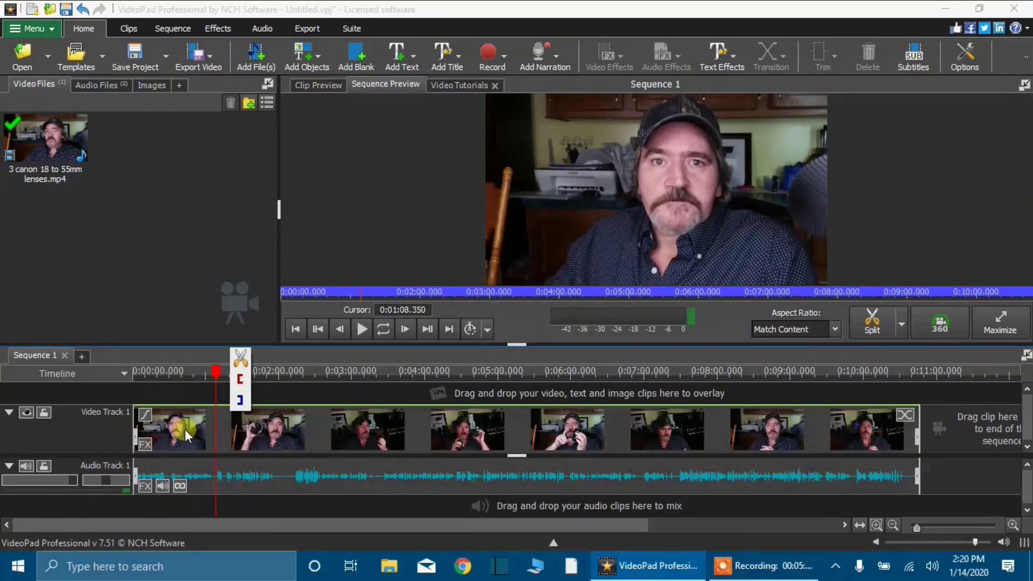
pyautogui.scroll(3, 186, 429)
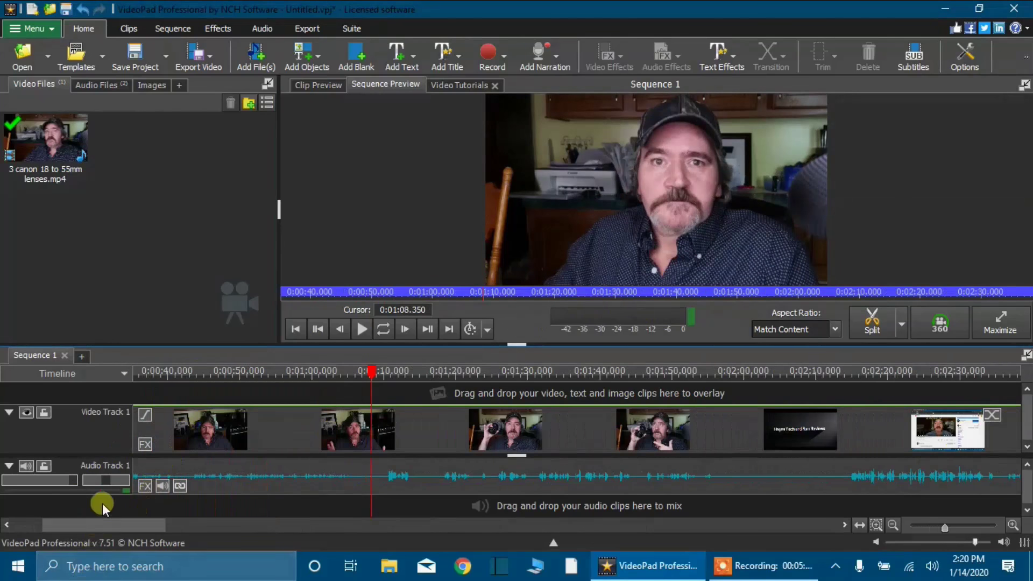
pyautogui.moveTo(103, 517); pyautogui.dragTo(60, 525)
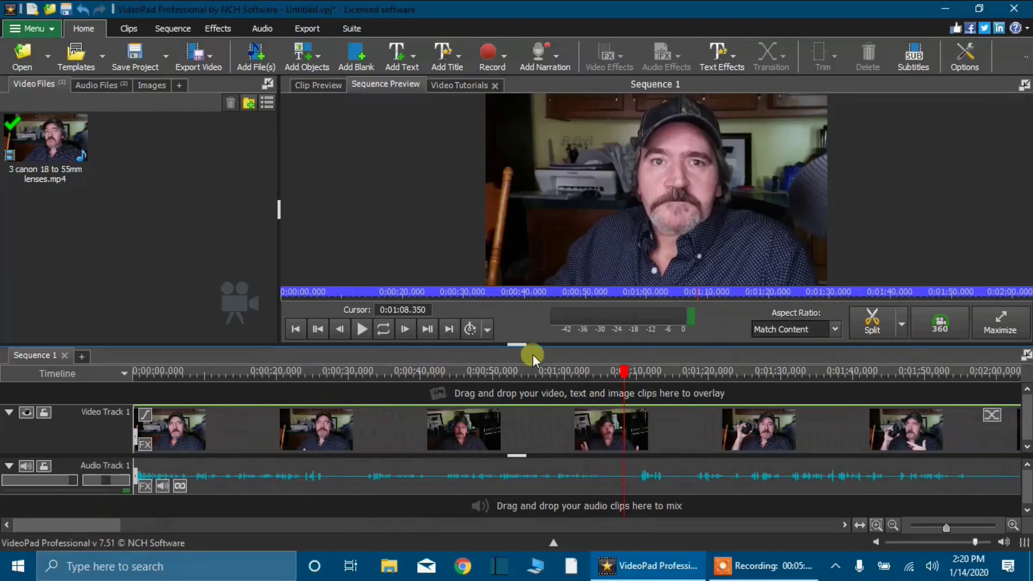
pyautogui.moveTo(624, 375)
pyautogui.mouseDown()
pyautogui.moveTo(595, 377)
pyautogui.moveTo(621, 380)
pyautogui.moveTo(613, 377)
pyautogui.mouseUp()
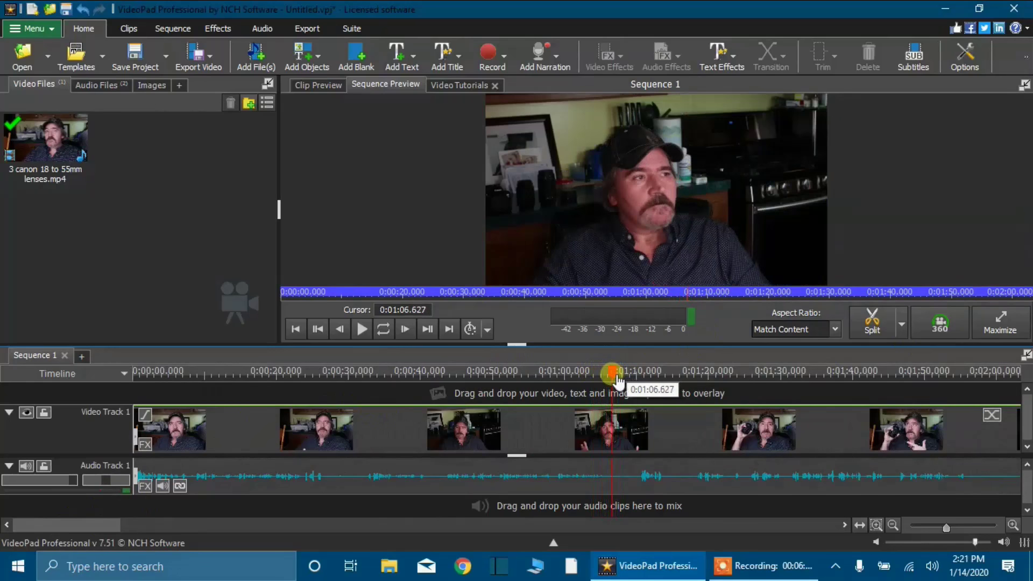
pyautogui.click(631, 358)
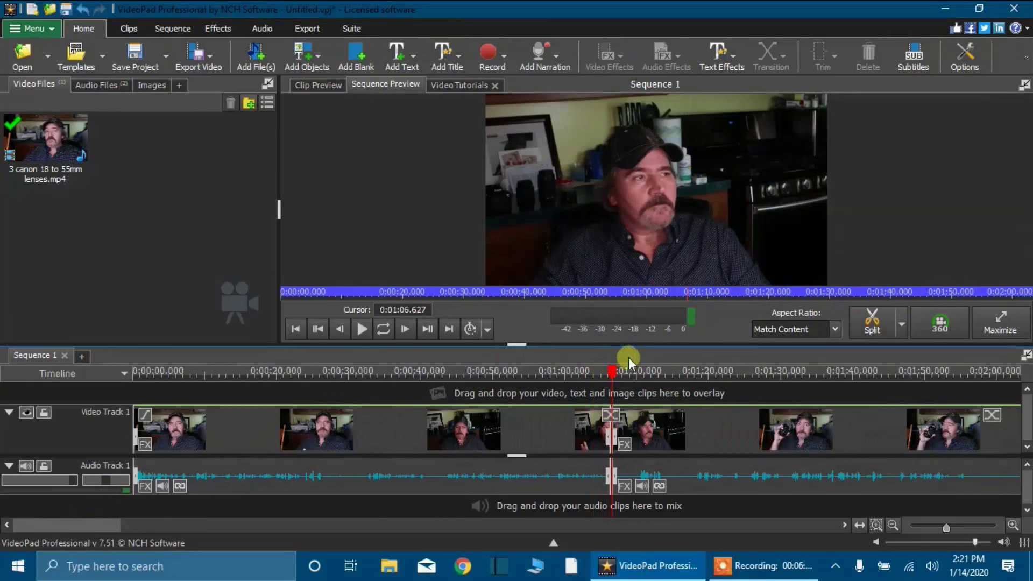
# Add the Pan & Zoom effect to the first video segment, before the 0:01:06.627 split
pyautogui.click(247, 428)
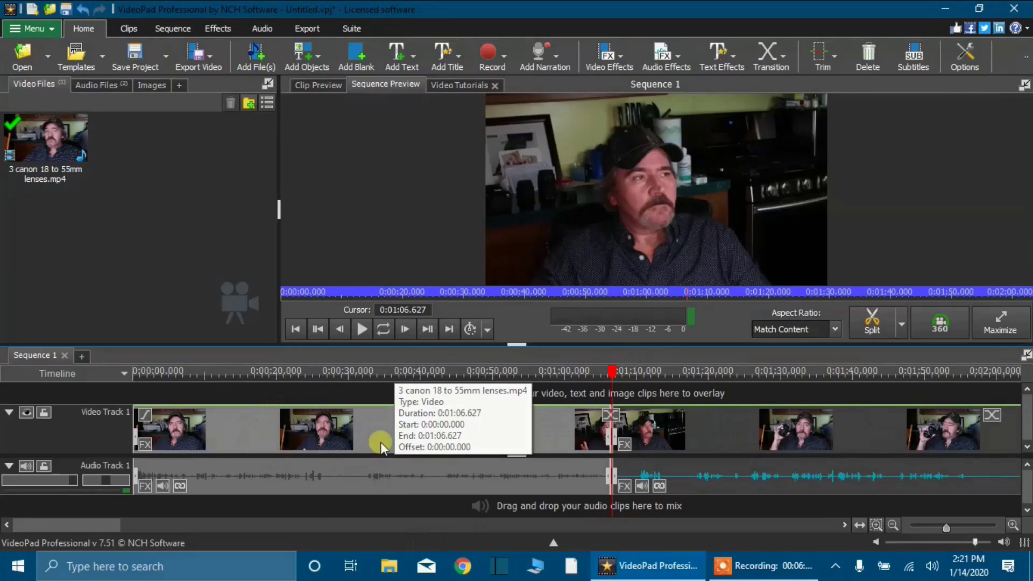
pyautogui.click(346, 375)
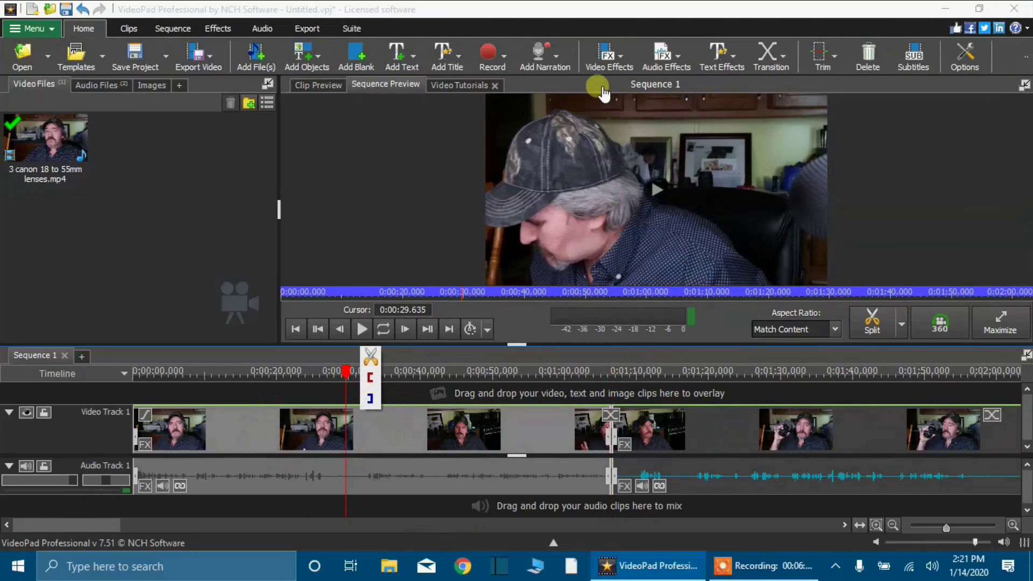
pyautogui.click(622, 67)
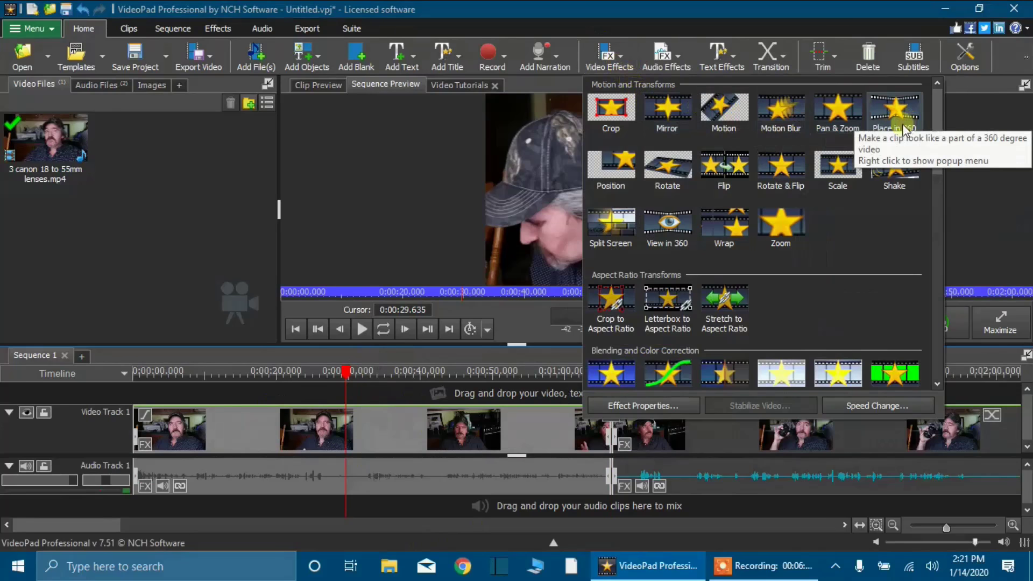
pyautogui.click(835, 113)
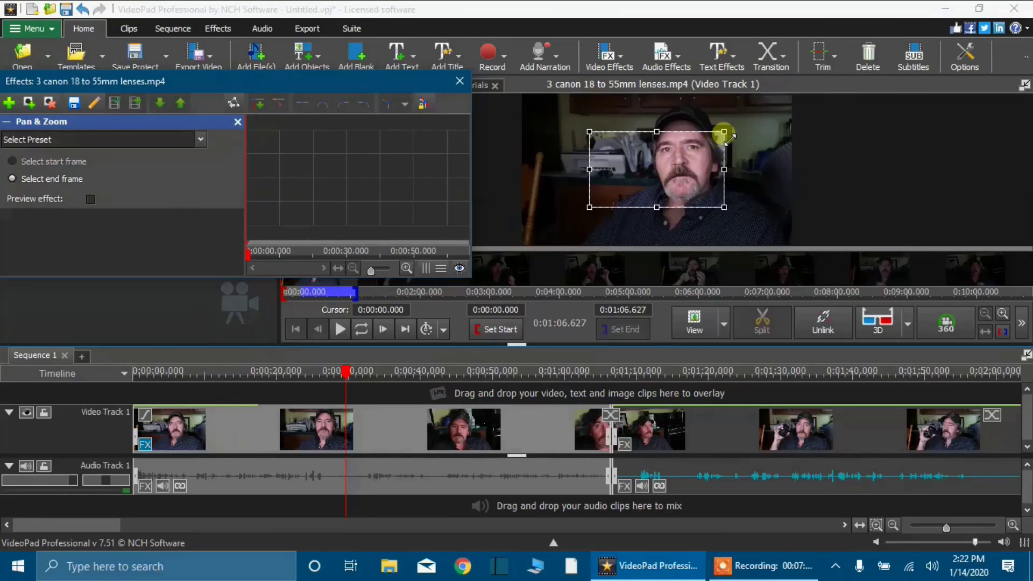
# Enlarge and reposition the Pan & Zoom end frame around the man's head and shoulders, and play the sequence from the start
pyautogui.moveTo(724, 131); pyautogui.dragTo(756, 106)
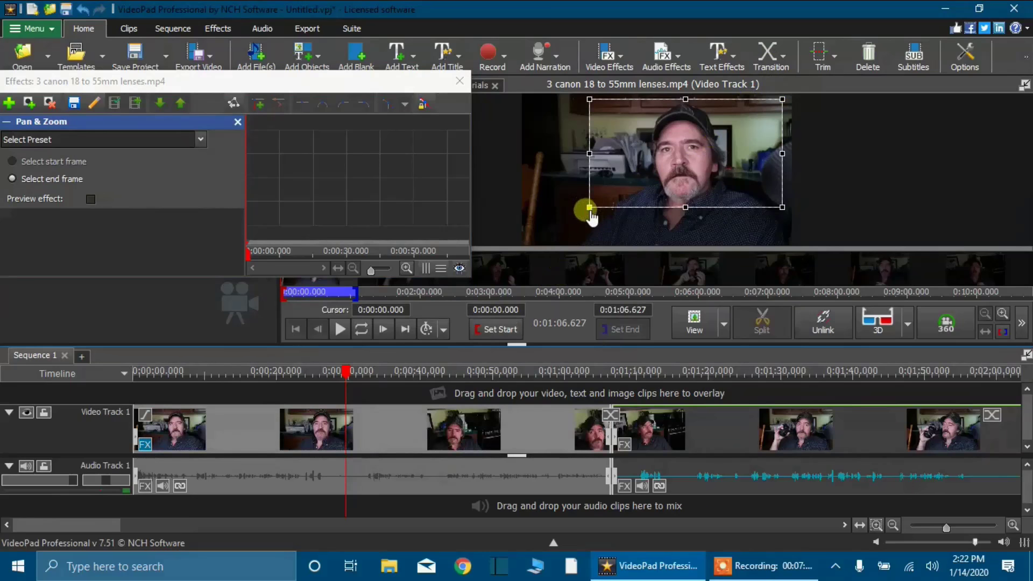
pyautogui.moveTo(591, 210); pyautogui.dragTo(574, 215)
pyautogui.moveTo(686, 168); pyautogui.dragTo(678, 170)
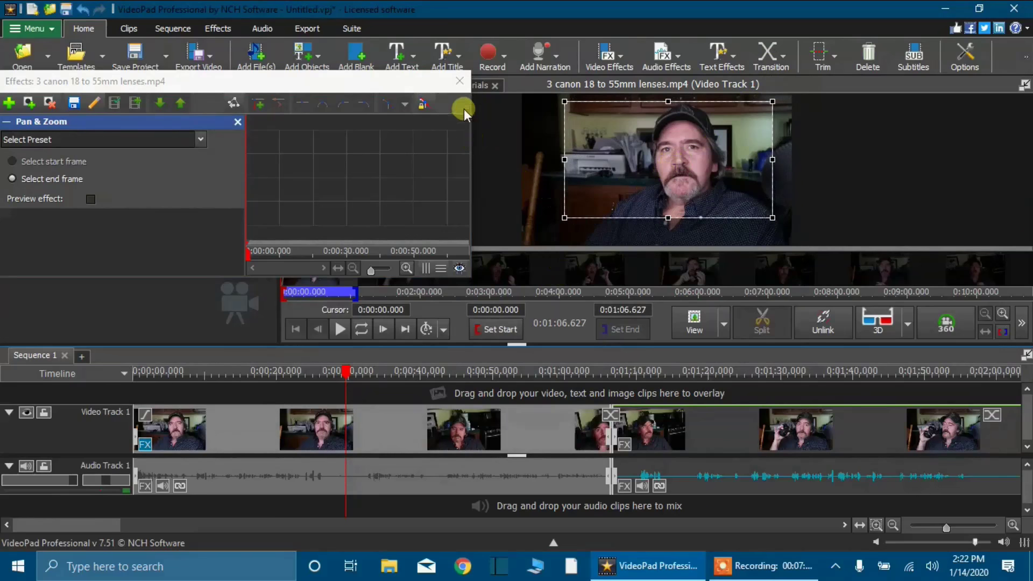
pyautogui.click(461, 81)
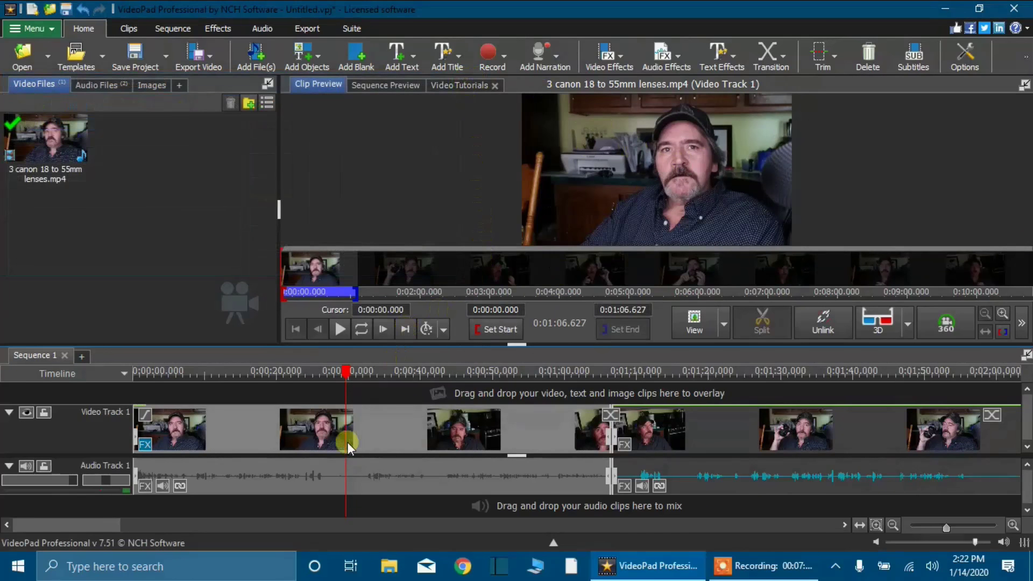
pyautogui.moveTo(349, 377); pyautogui.dragTo(134, 389)
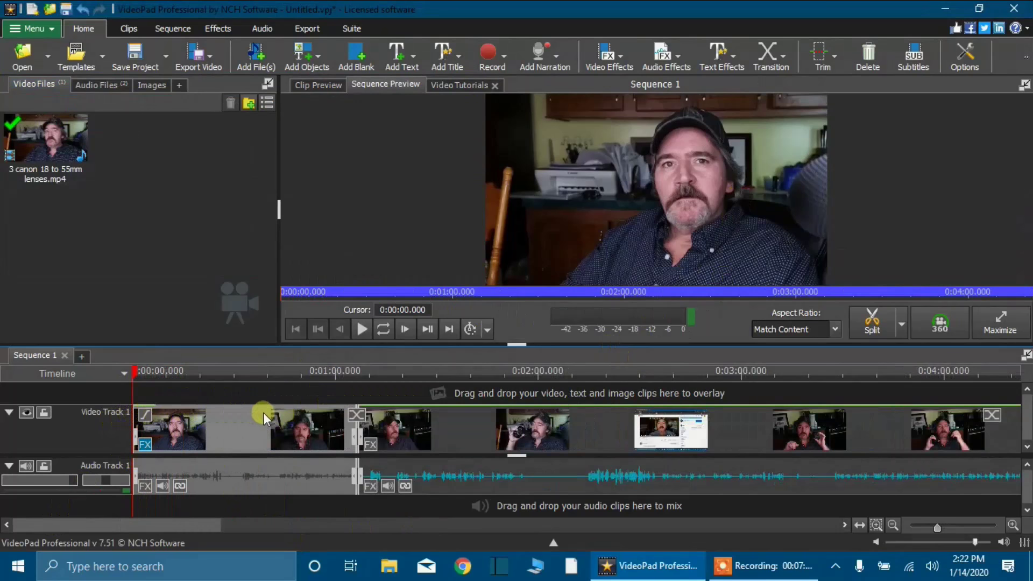
pyautogui.click(359, 330)
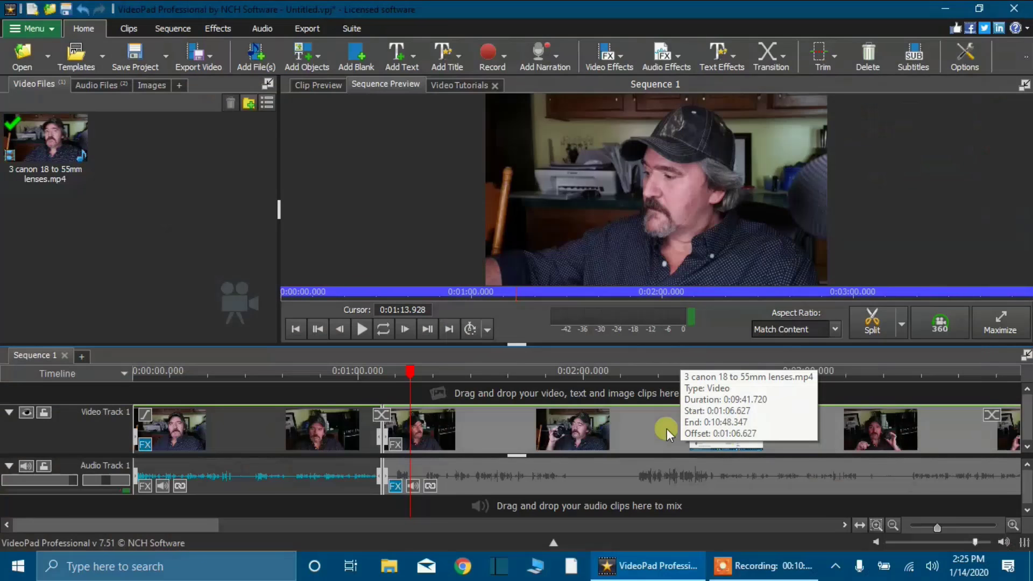
# Isolate the title intro by splitting the video and audio at 0:01:56.621 and at 0:02:14.846
pyautogui.moveTo(242, 385); pyautogui.dragTo(249, 388)
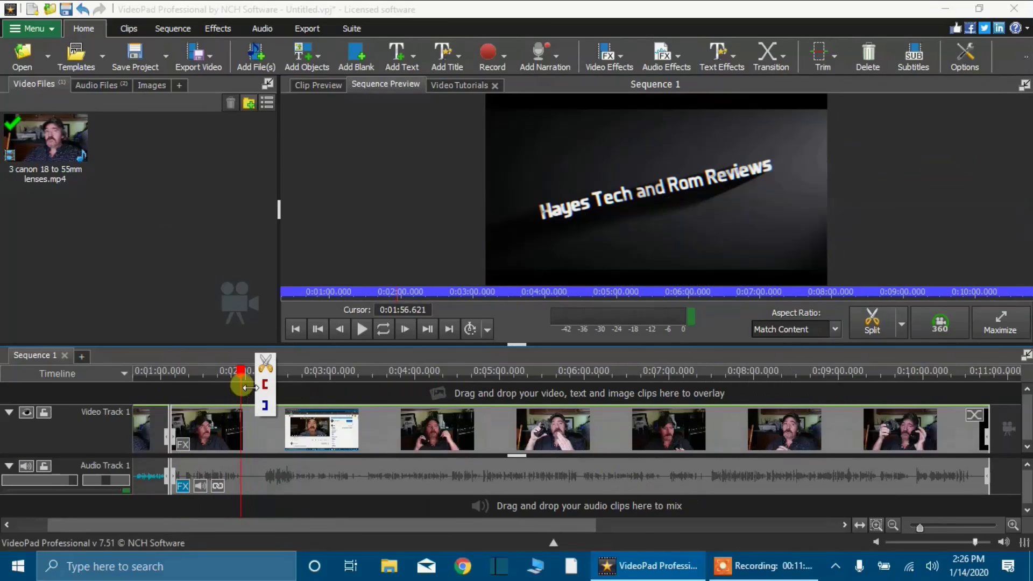
pyautogui.click(265, 365)
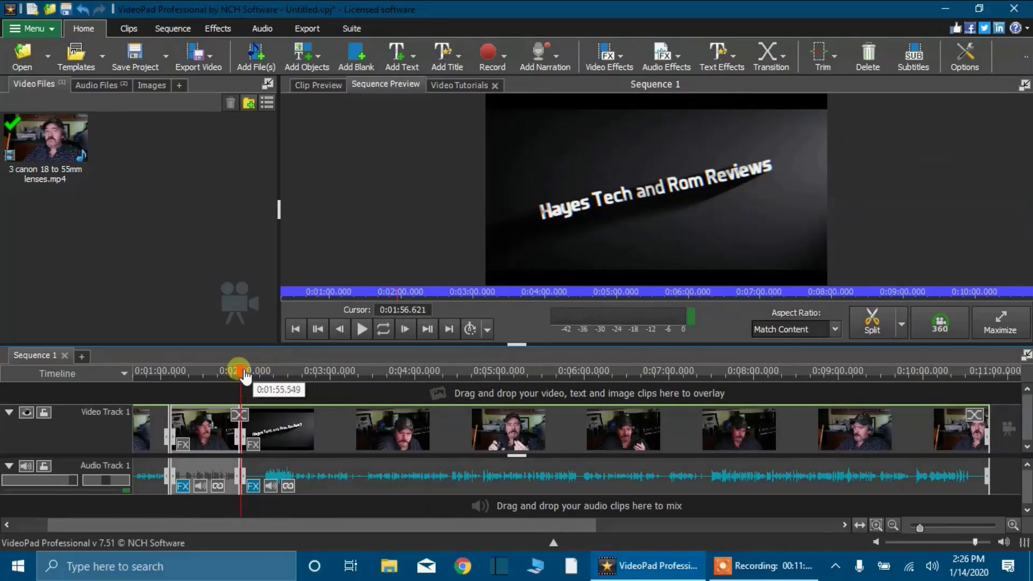
pyautogui.moveTo(245, 375); pyautogui.dragTo(273, 385)
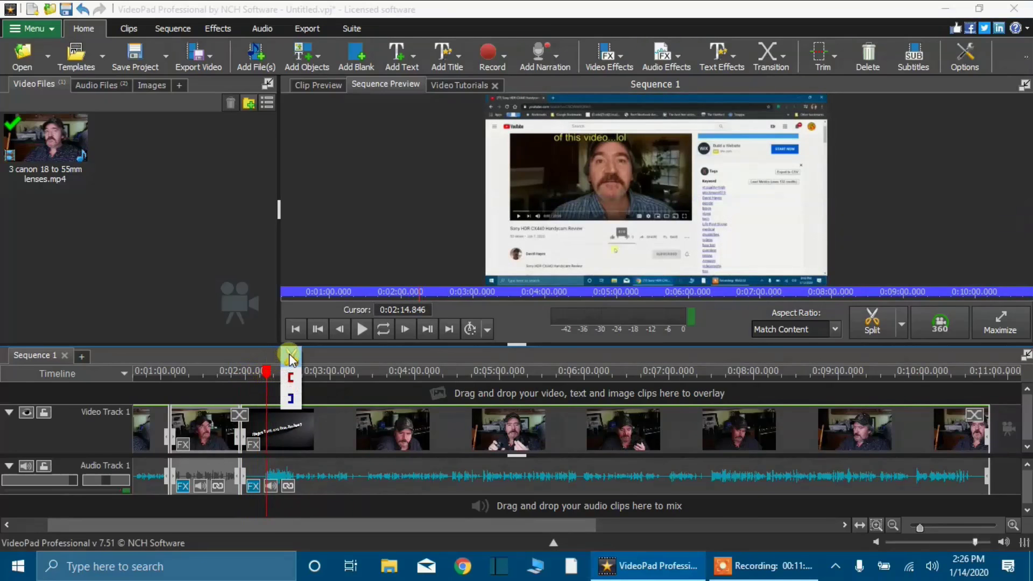
pyautogui.click(291, 355)
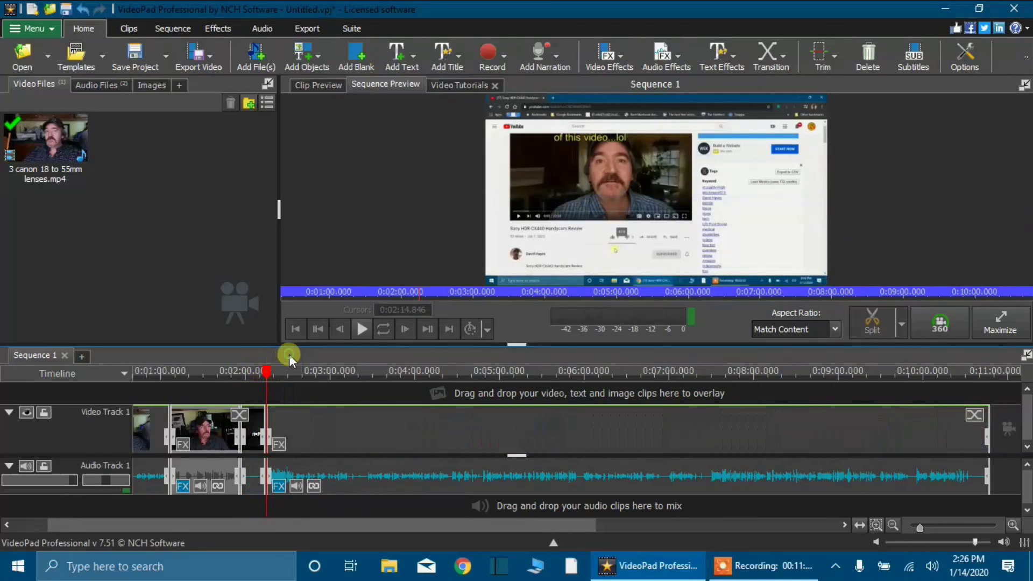
# Record about 9.7 seconds of microphone narration over the title intro segment, using the audio filename "My Audio 1" and stopping manually
pyautogui.click(254, 428)
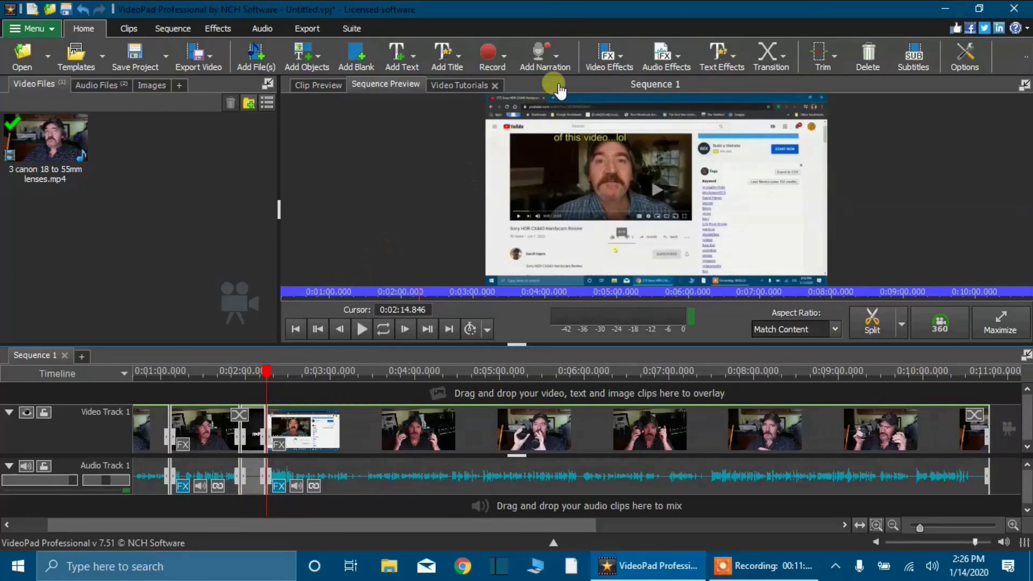
pyautogui.click(552, 56)
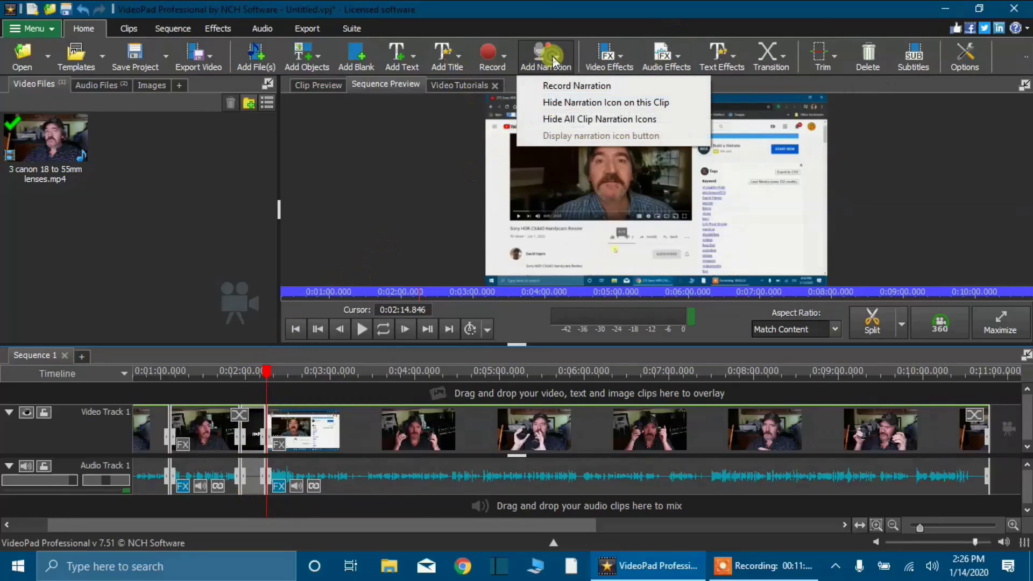
pyautogui.click(576, 86)
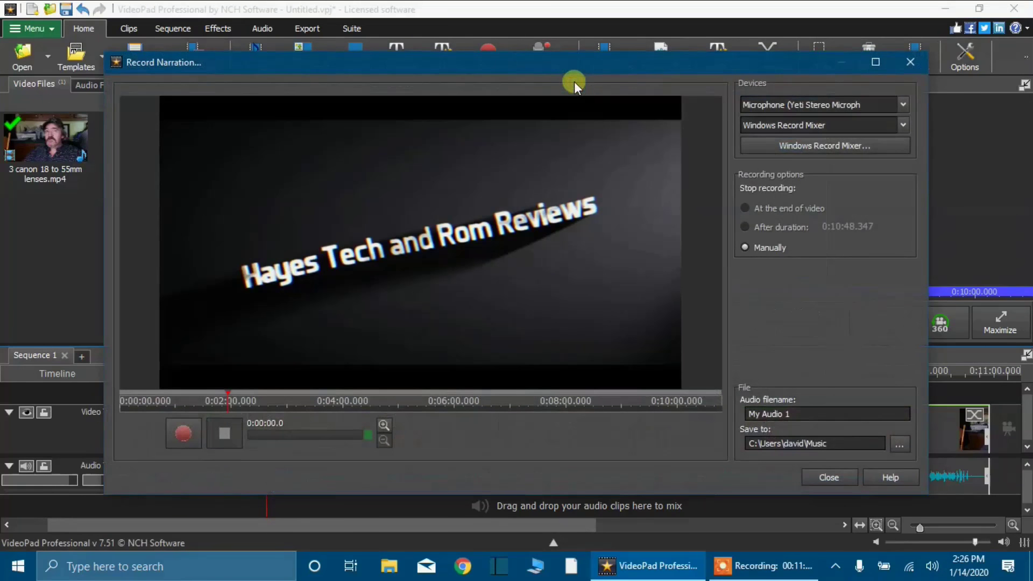
pyautogui.click(178, 431)
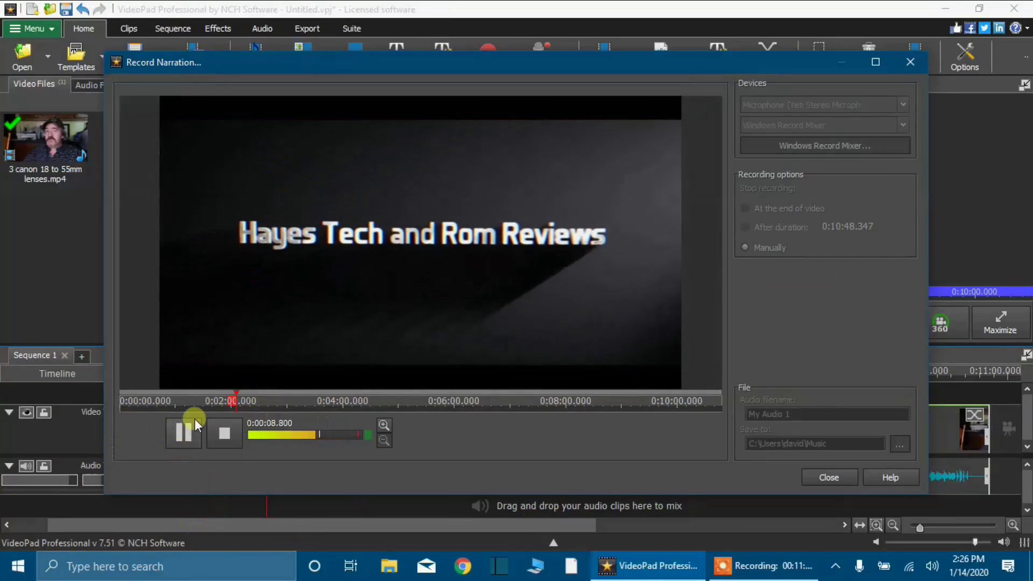
pyautogui.click(220, 431)
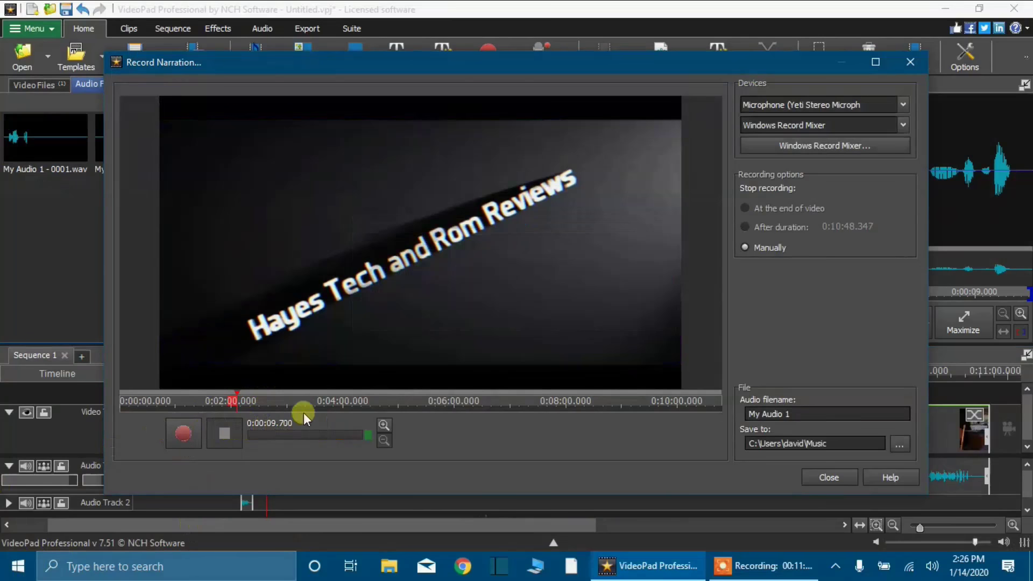
pyautogui.click(916, 62)
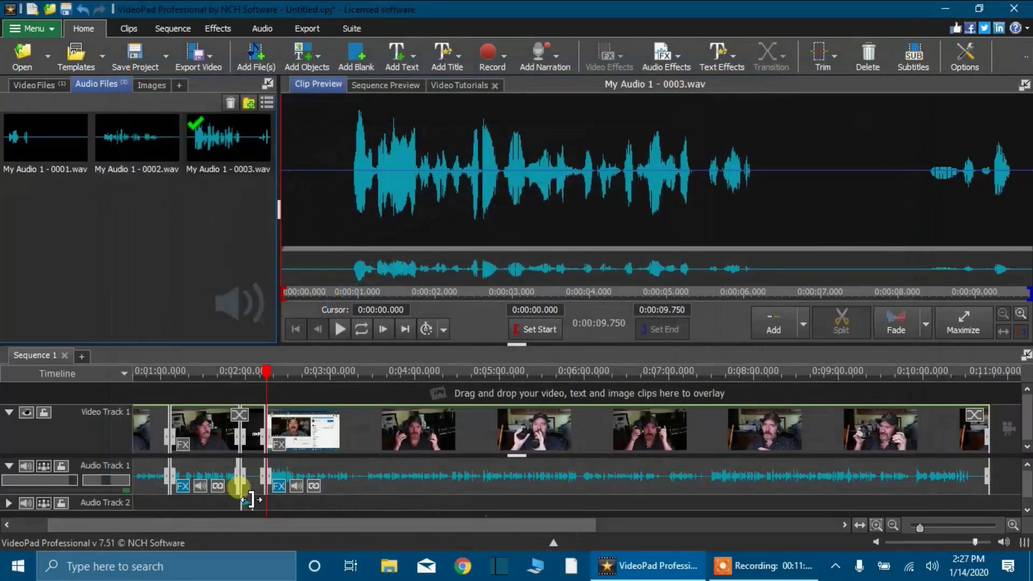
# Play back the recorded narration over the title intro, starting just before it at 0:01:53.292
pyautogui.scroll(5, 247, 499)
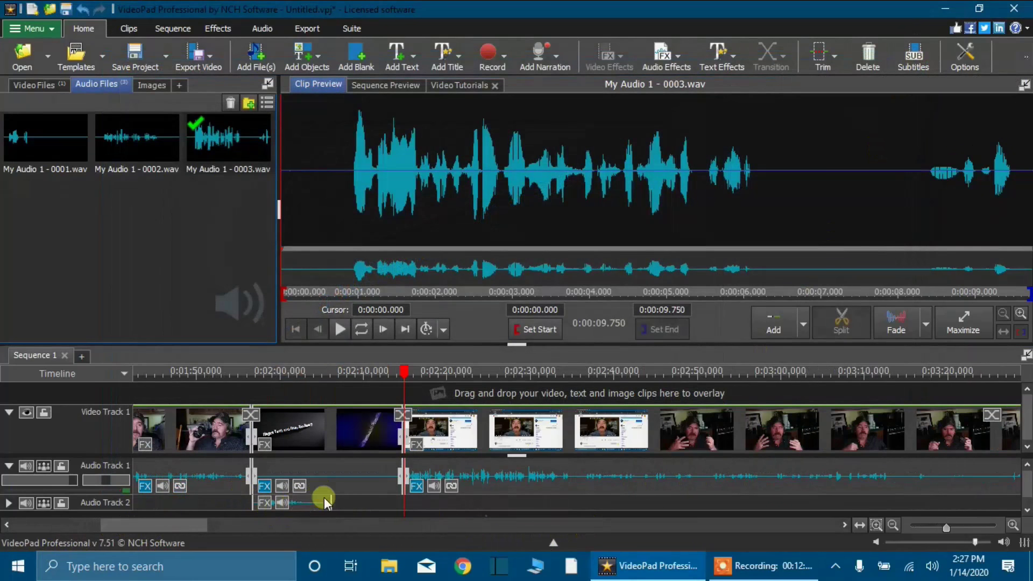
pyautogui.moveTo(204, 159); pyautogui.dragTo(237, 445)
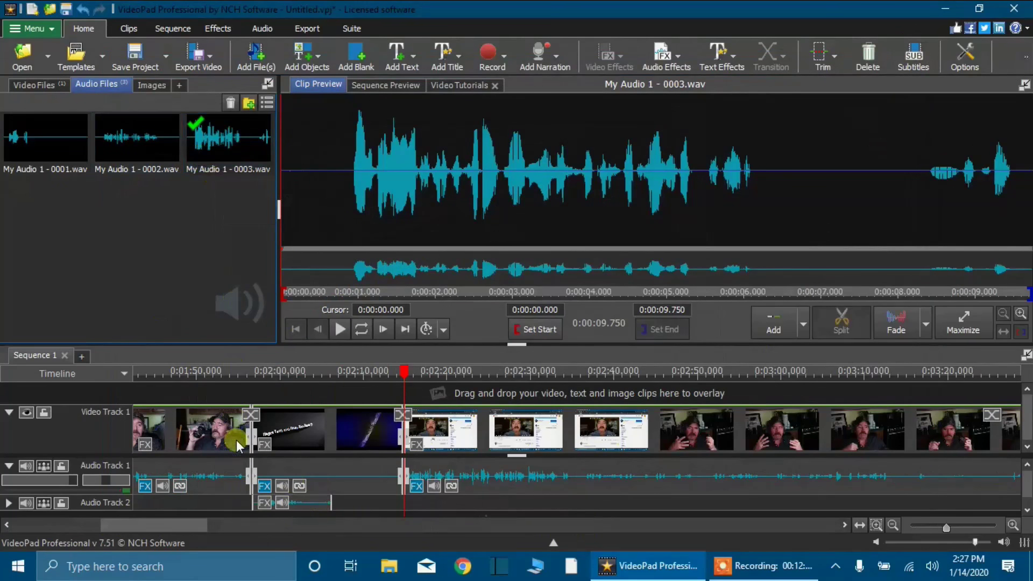
pyautogui.click(218, 373)
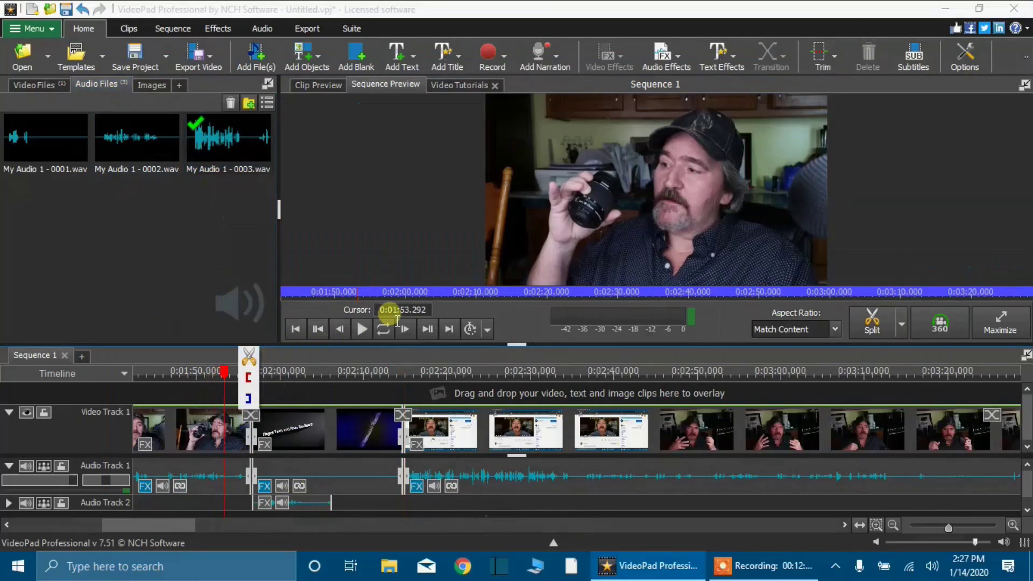
pyautogui.click(362, 329)
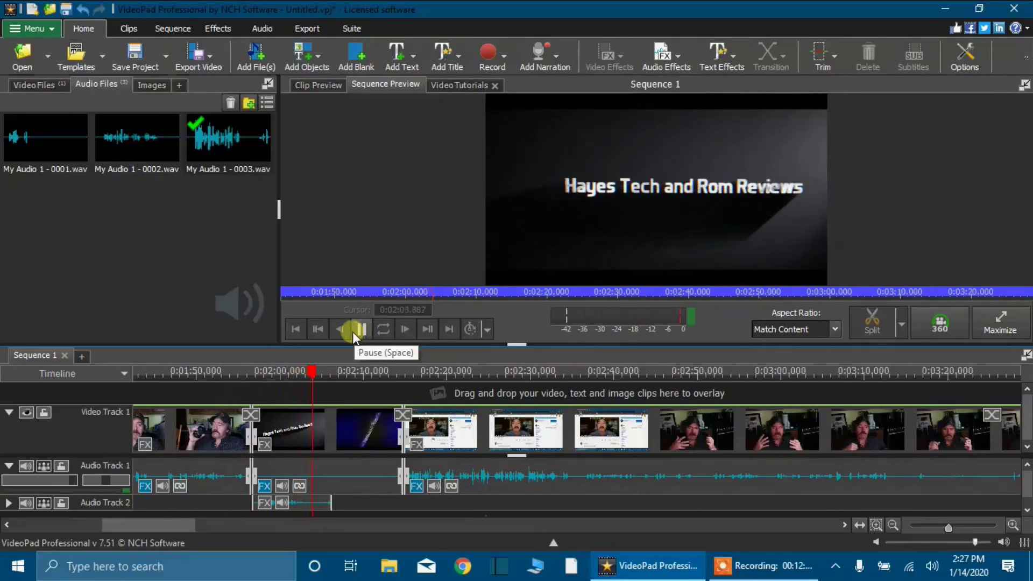
pyautogui.click(357, 329)
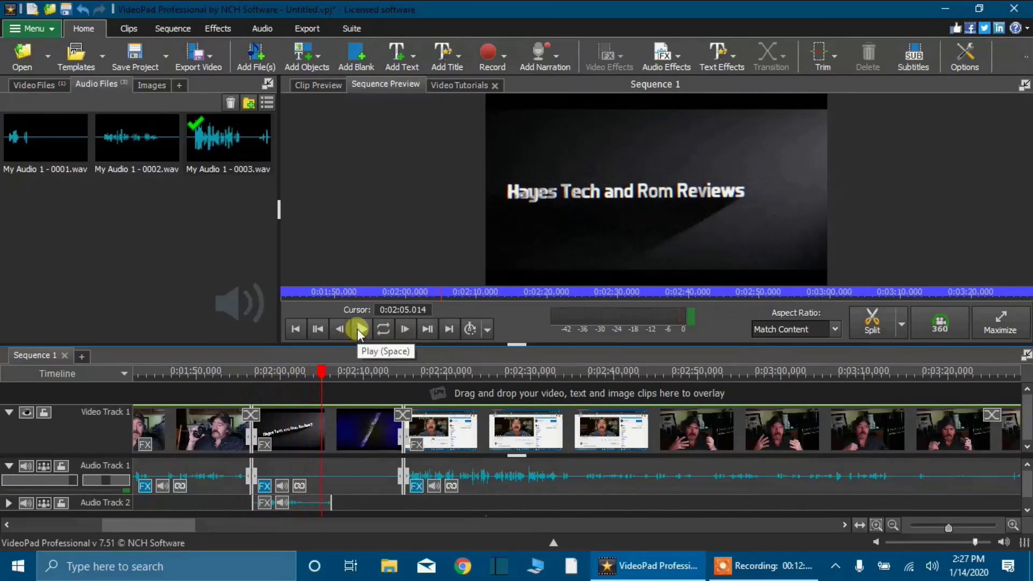
# Examine the video effects available for the long segment after the title intro, including transforms, color correction, filters and artistic effects
pyautogui.click(761, 371)
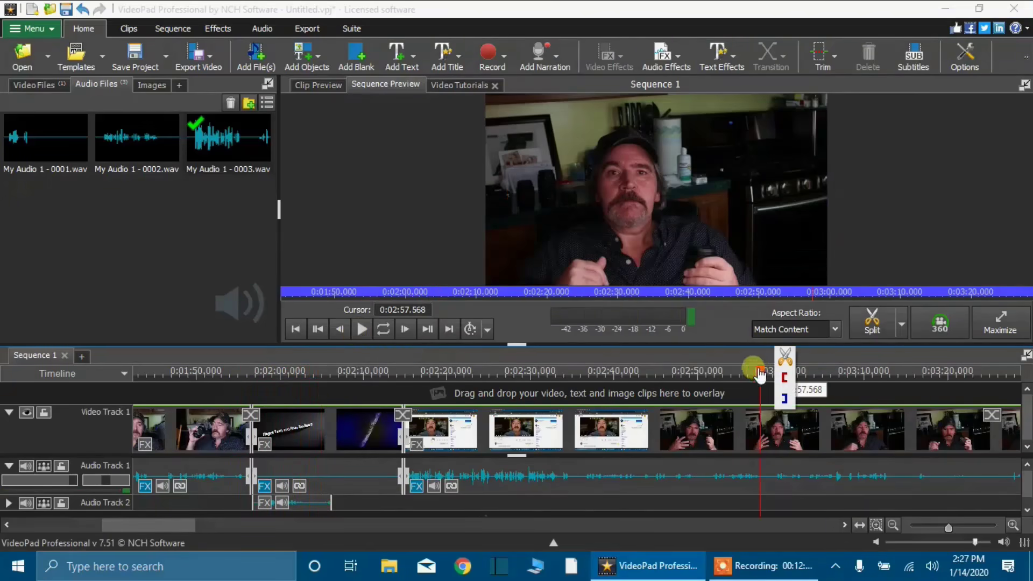
pyautogui.click(718, 452)
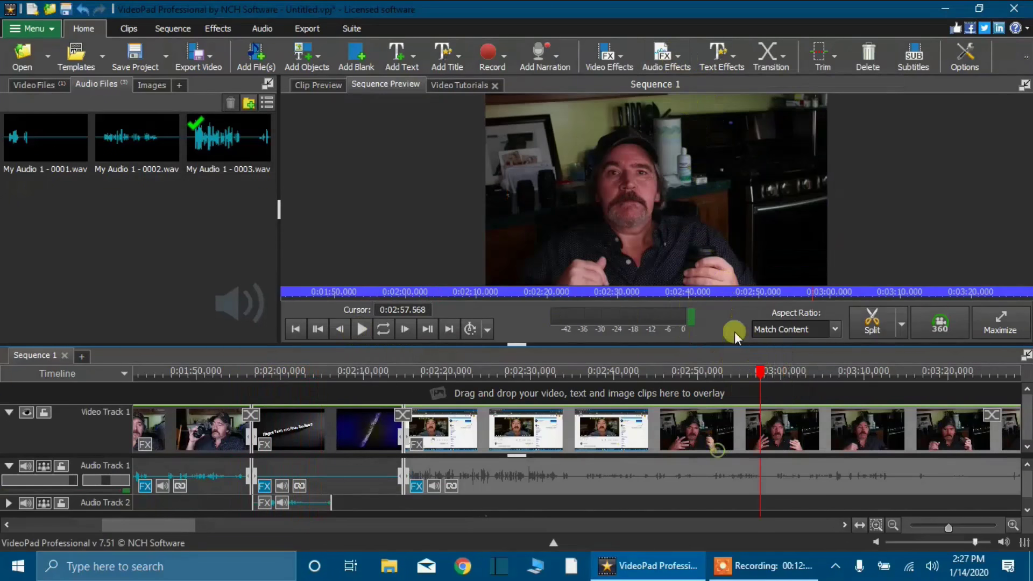
pyautogui.click(628, 56)
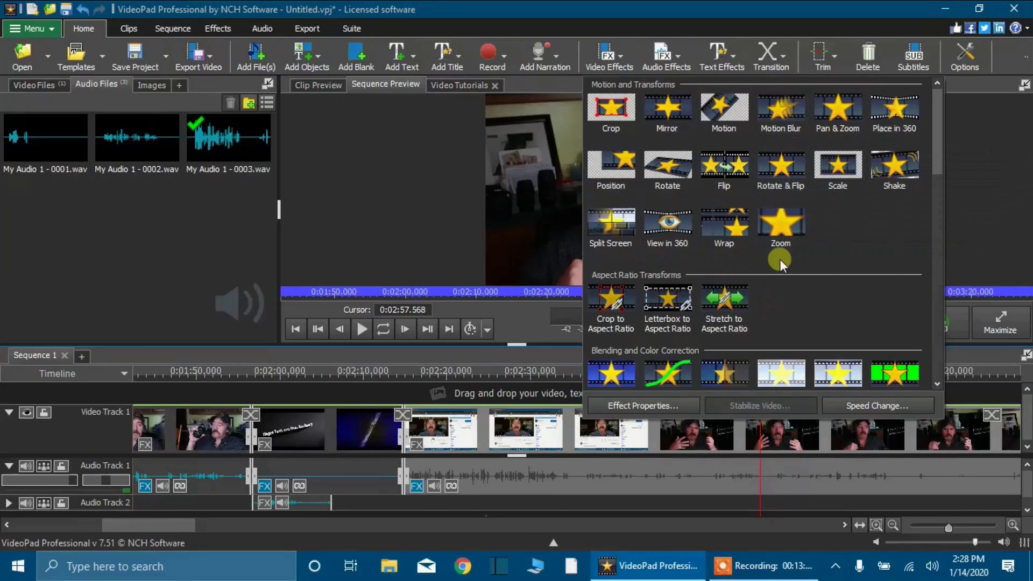
pyautogui.scroll(-3, 779, 259)
pyautogui.scroll(-1, 779, 259)
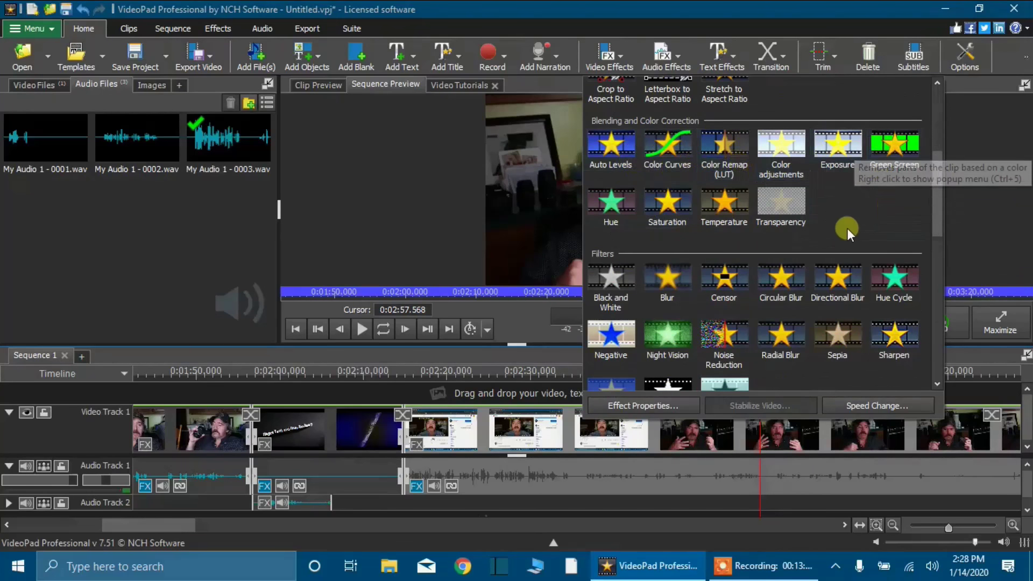
pyautogui.scroll(-4, 760, 266)
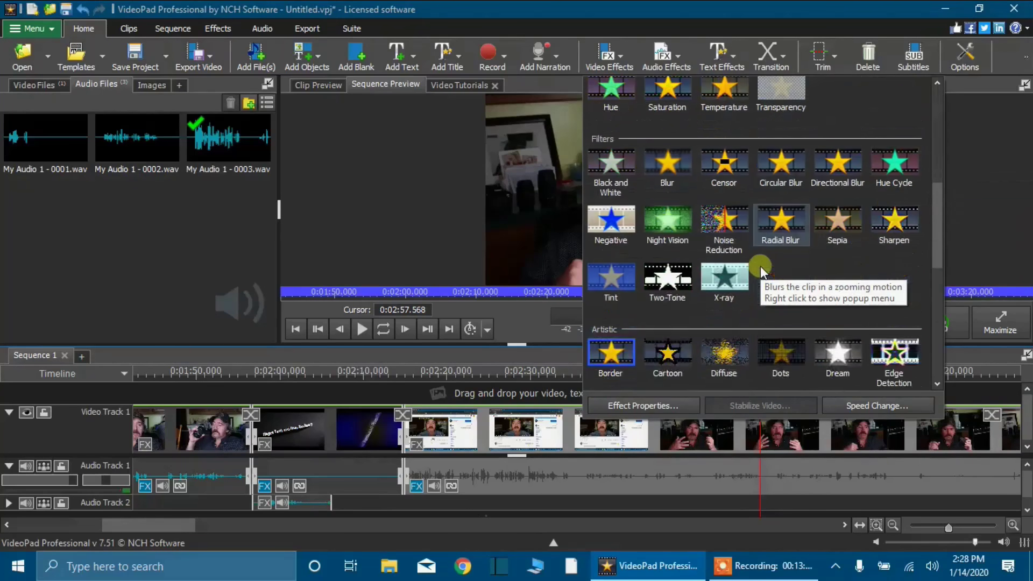
pyautogui.scroll(6, 760, 266)
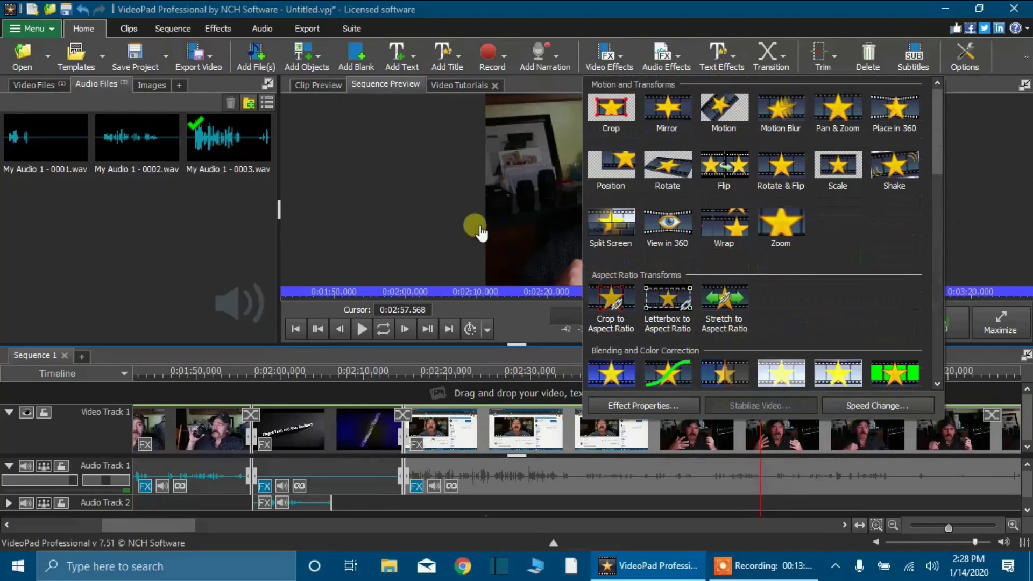
pyautogui.click(456, 224)
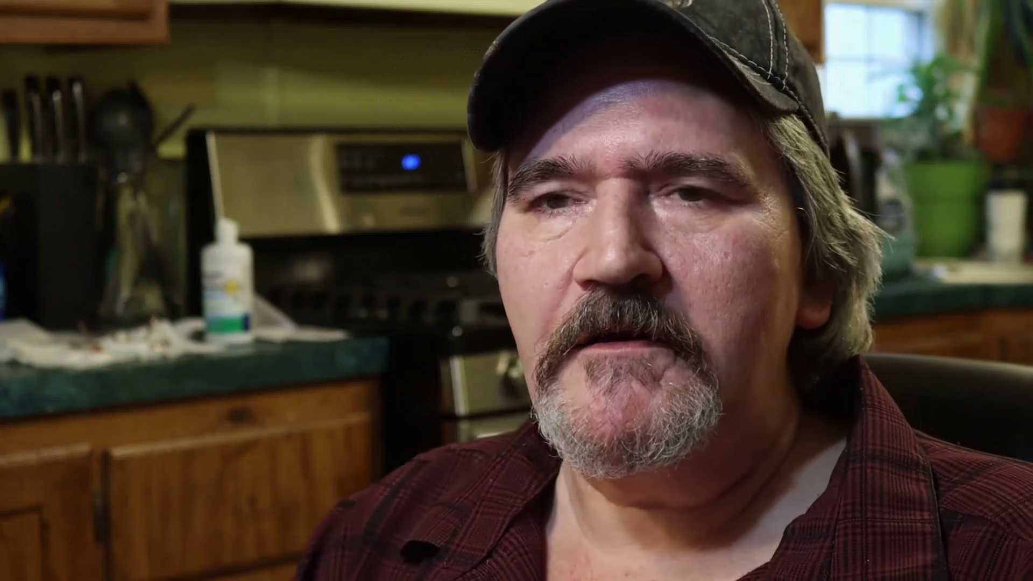
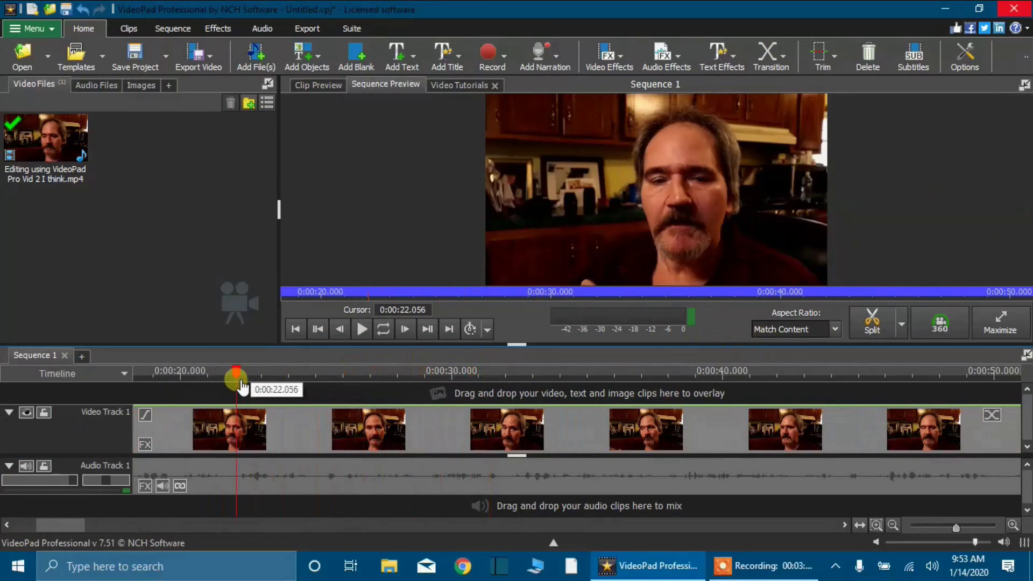
# Find the unwanted pause by playing from 0:00:22.056 and isolate it by splitting all tracks at 0:00:29.591 and 0:00:29.172
pyautogui.click(364, 332)
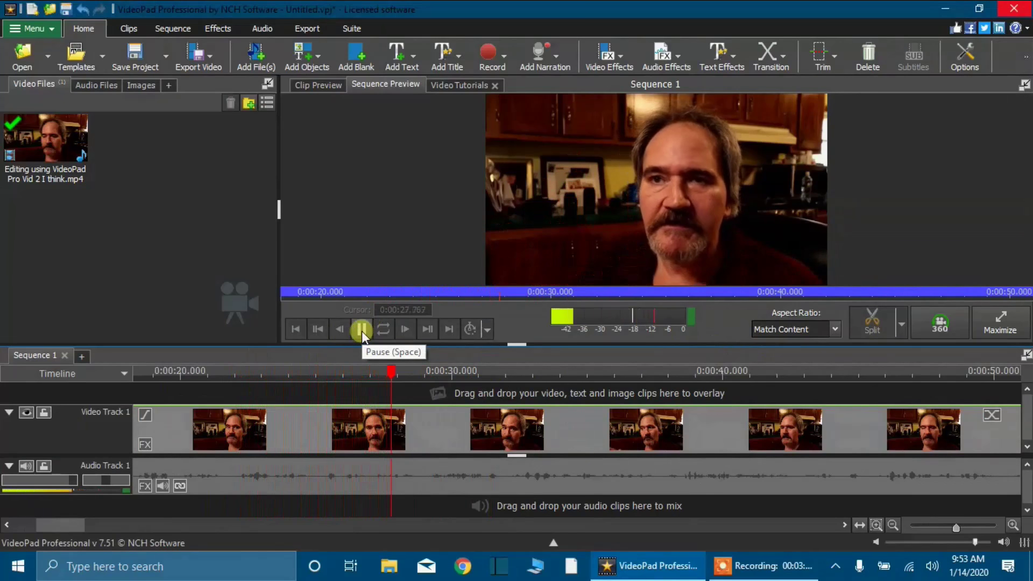
pyautogui.click(362, 330)
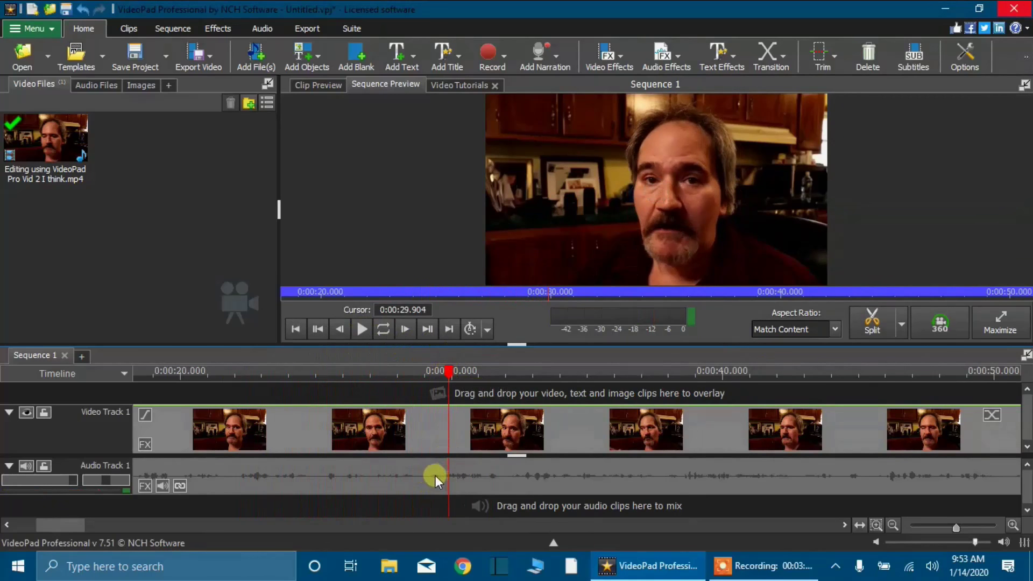
pyautogui.moveTo(435, 476)
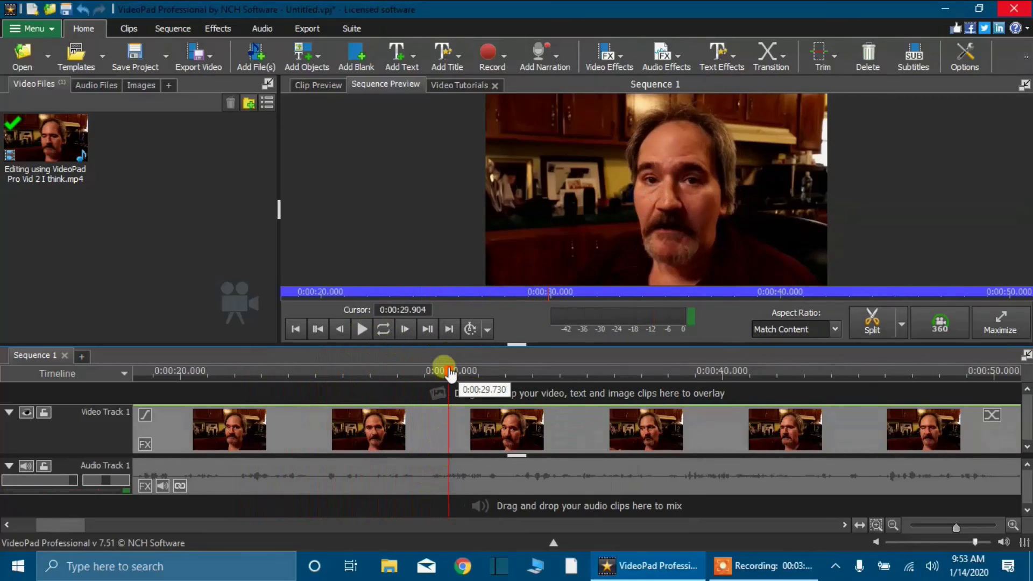
pyautogui.moveTo(451, 375); pyautogui.dragTo(446, 377)
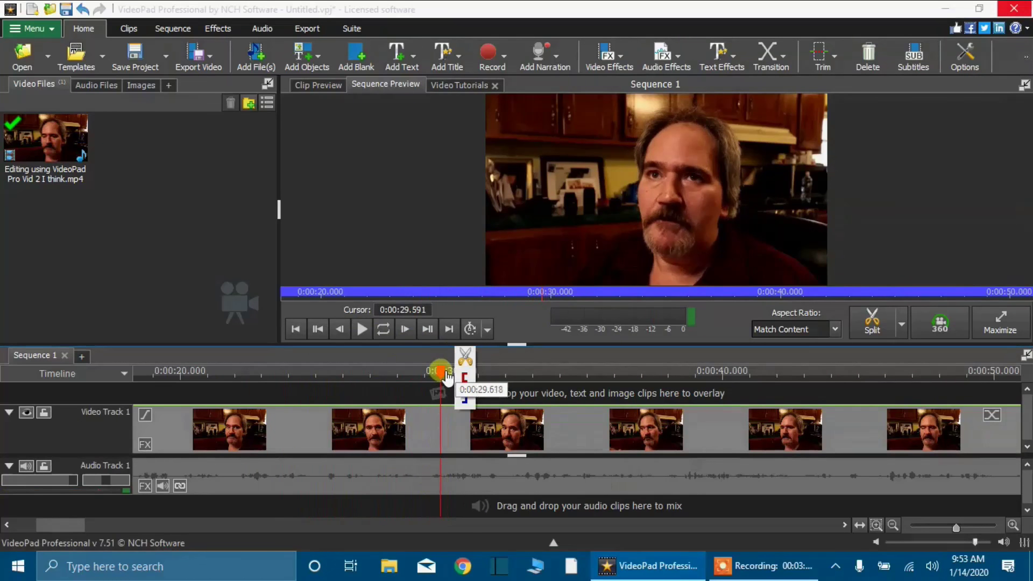
pyautogui.click(466, 357)
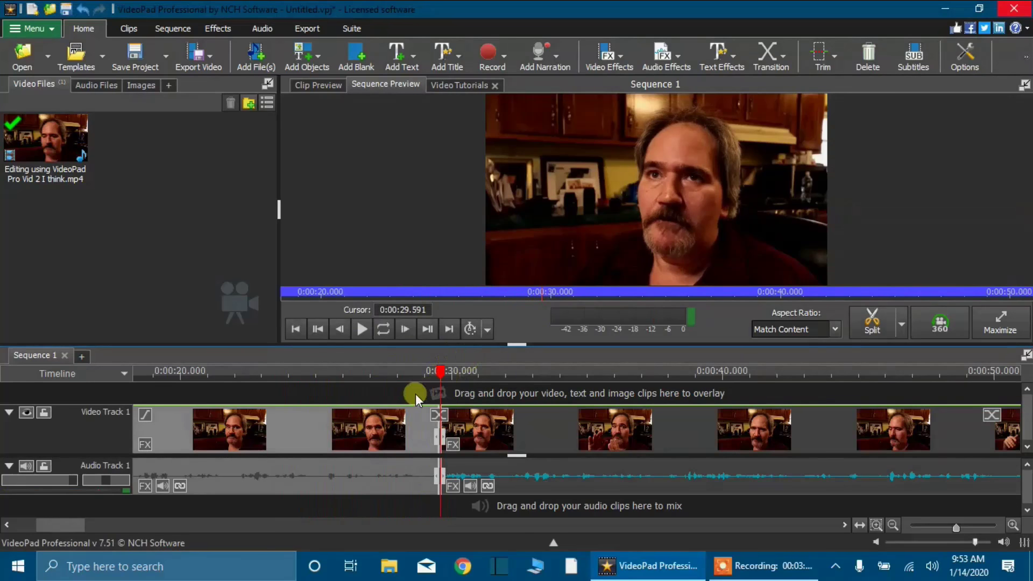
pyautogui.moveTo(446, 376); pyautogui.dragTo(436, 382)
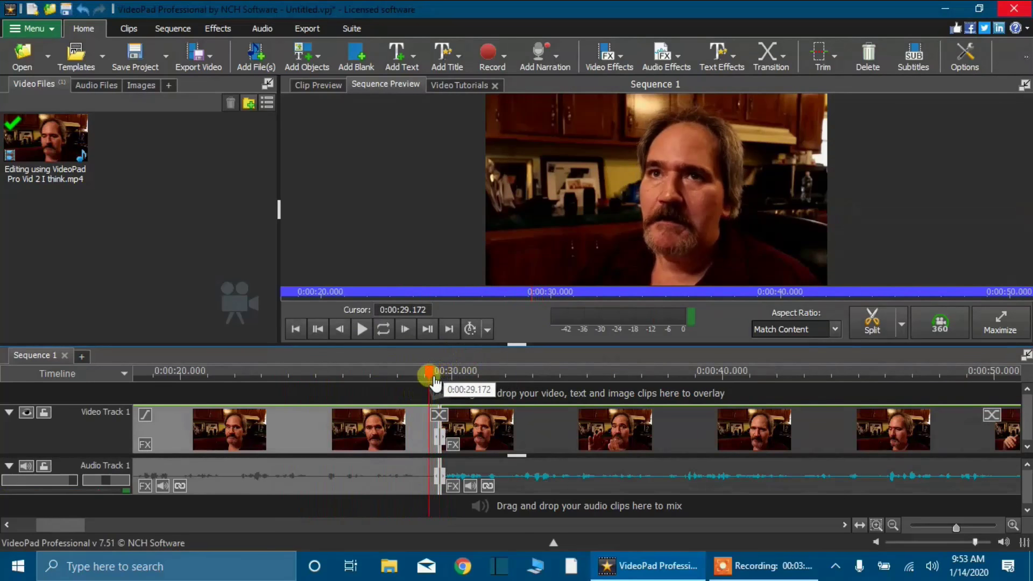
pyautogui.moveTo(437, 377)
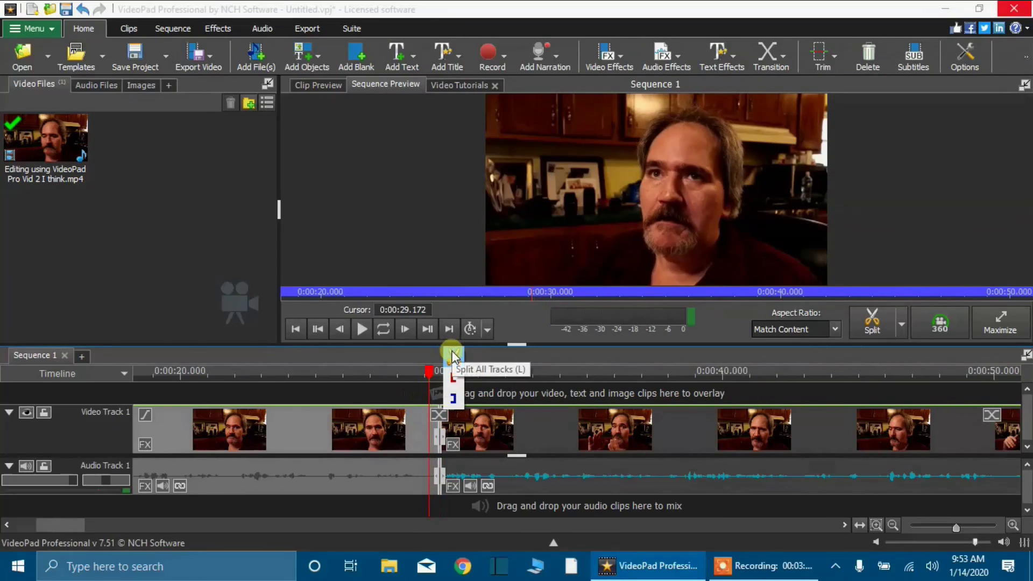
pyautogui.click(452, 355)
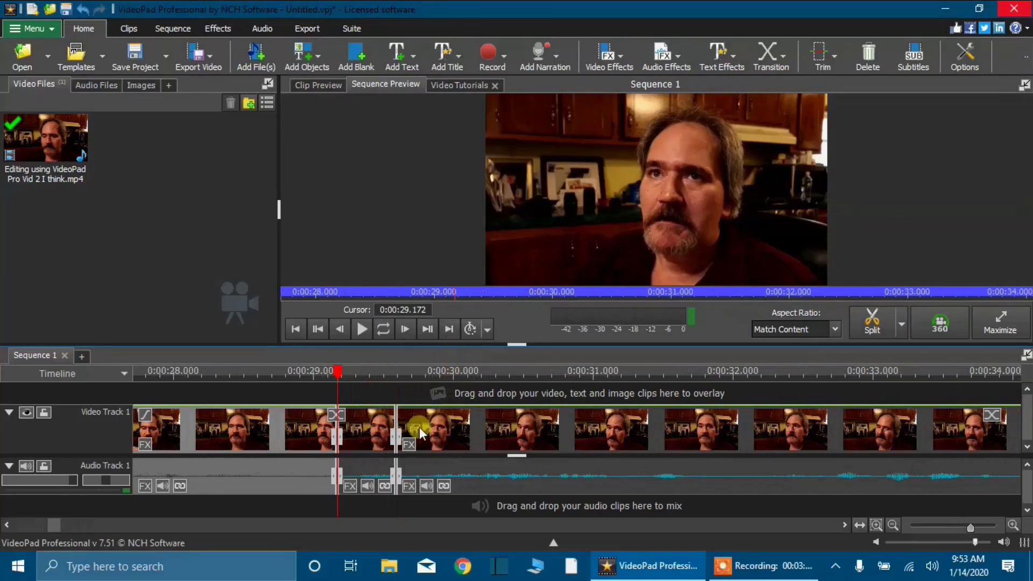
# Ripple-delete the short isolated segment between the two splits, including its linked audio
pyautogui.moveTo(379, 432)
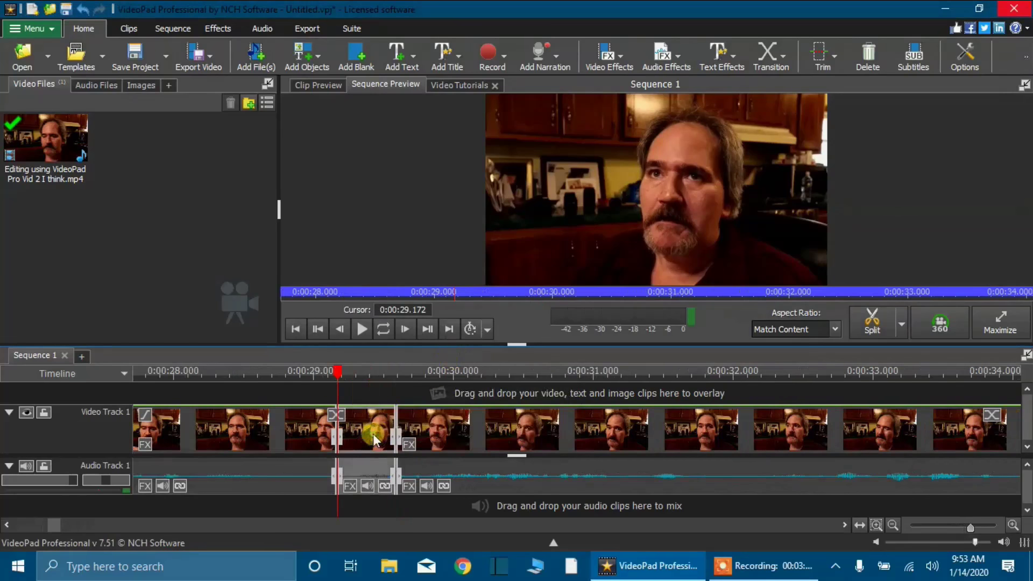
pyautogui.rightClick(372, 433)
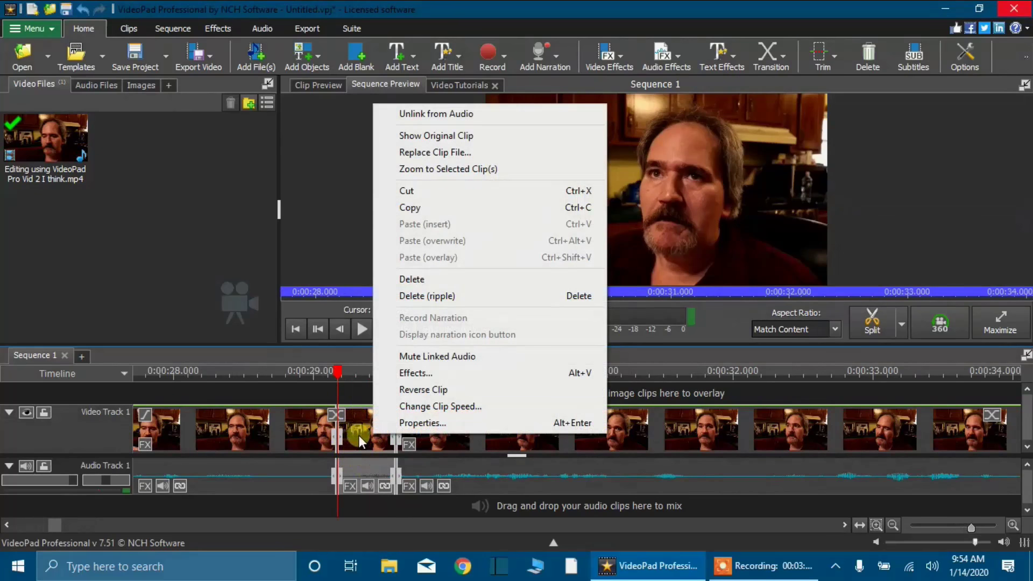
pyautogui.click(434, 295)
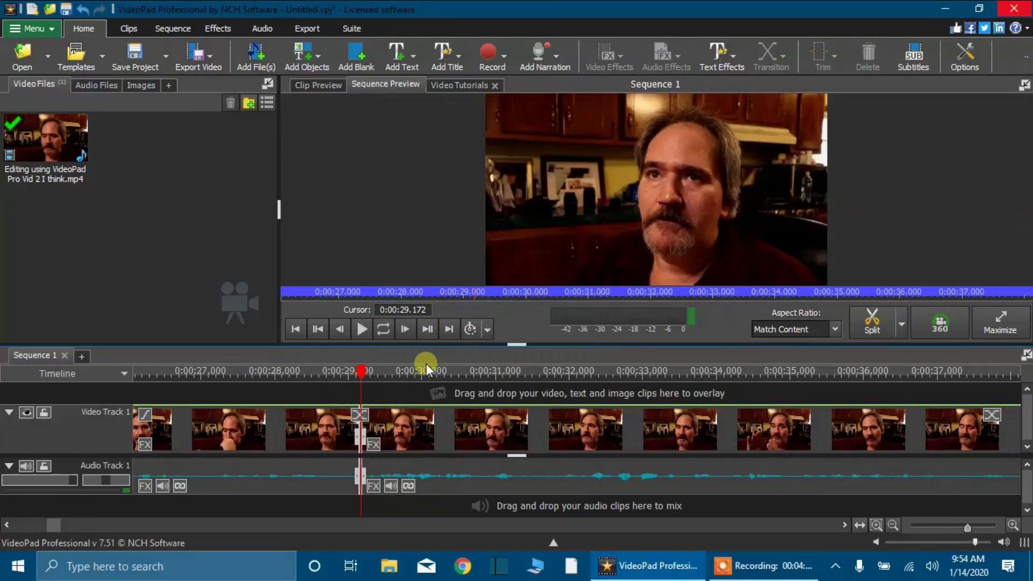
# Play back the sequence across the new cut, starting at 0:00:26.389, and stop after about 25 seconds
pyautogui.scroll(-2, 360, 398)
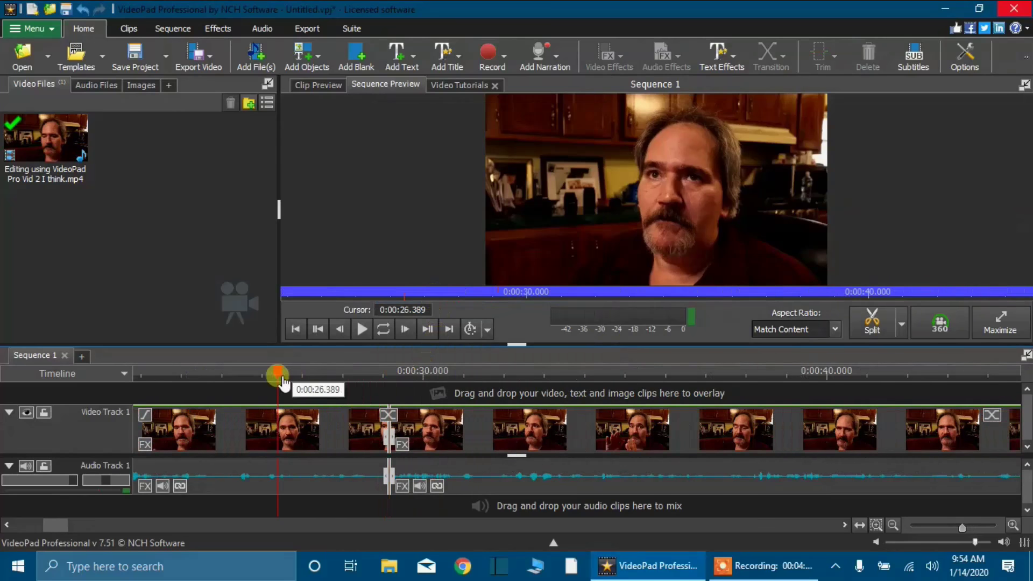
pyautogui.click(278, 376)
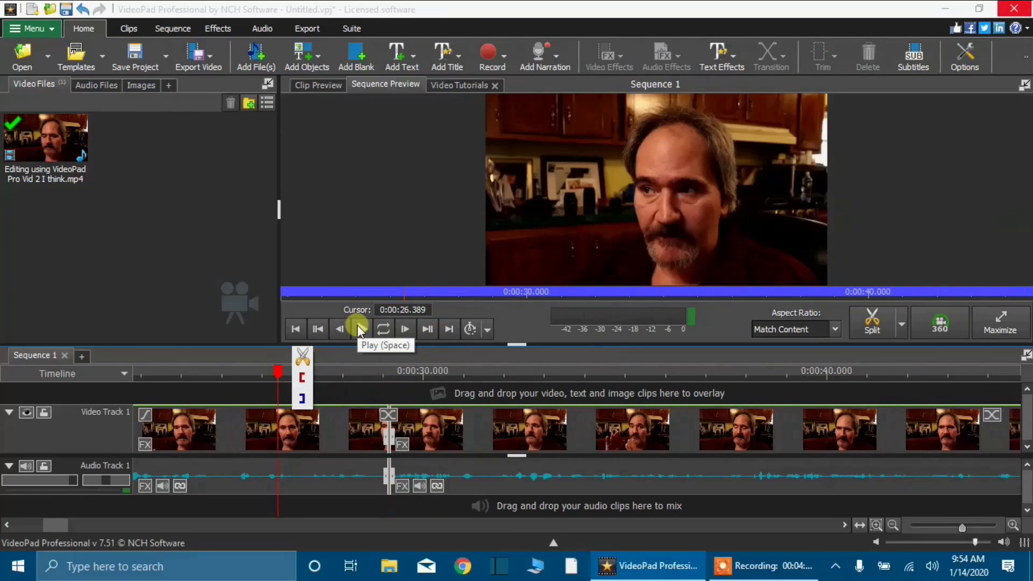
pyautogui.click(358, 327)
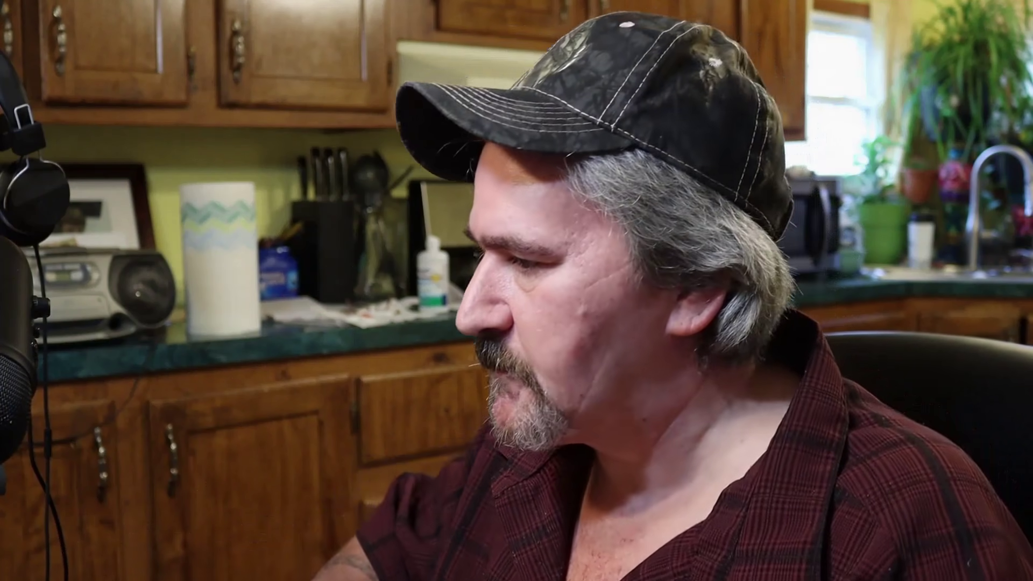
pyautogui.click(360, 335)
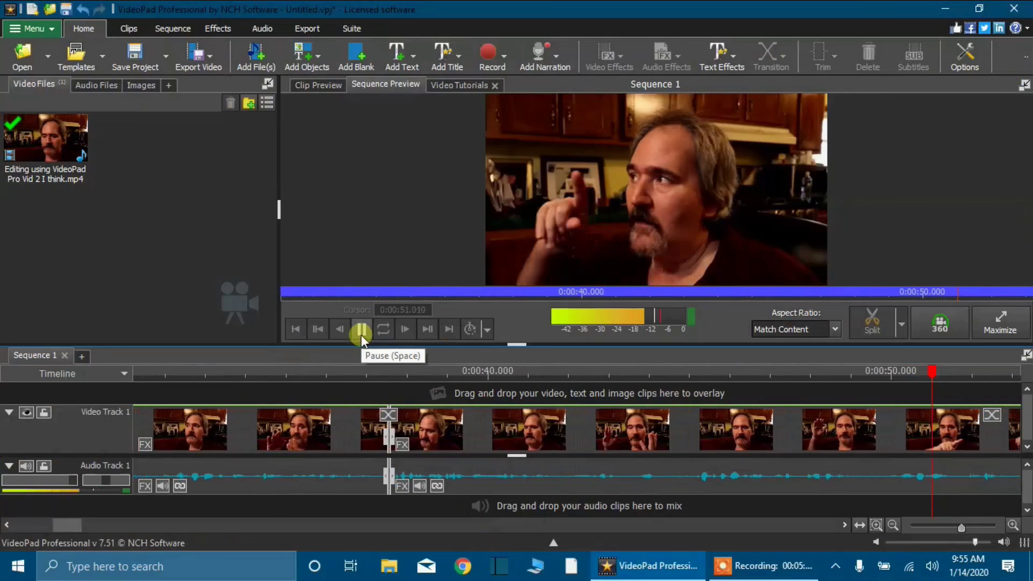
pyautogui.click(361, 334)
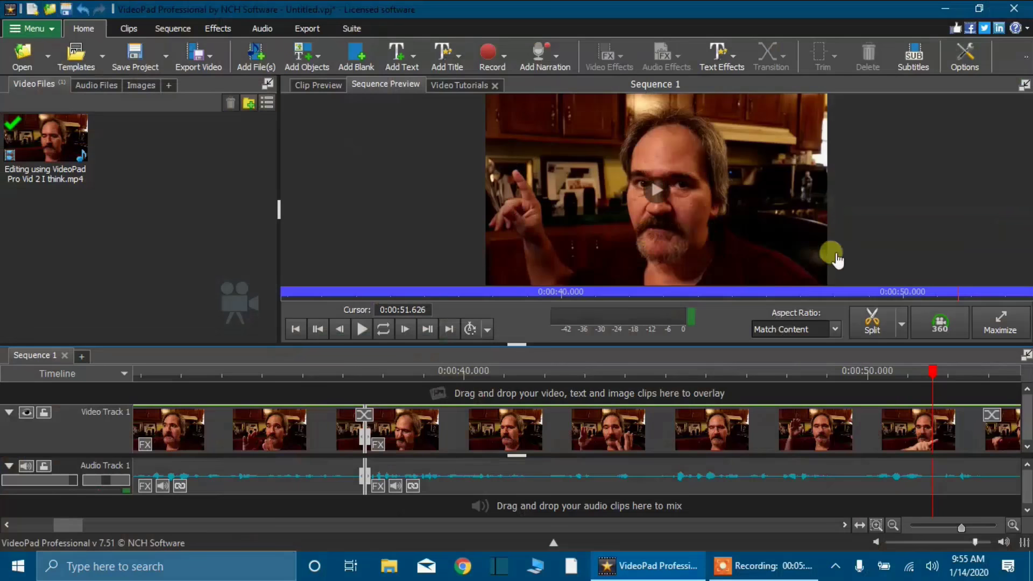
# Split all tracks at 0:00:49.526
pyautogui.moveTo(935, 379)
pyautogui.mouseDown()
pyautogui.moveTo(896, 382)
pyautogui.moveTo(849, 429)
pyautogui.moveTo(861, 413)
pyautogui.mouseUp()
pyautogui.click(893, 526)
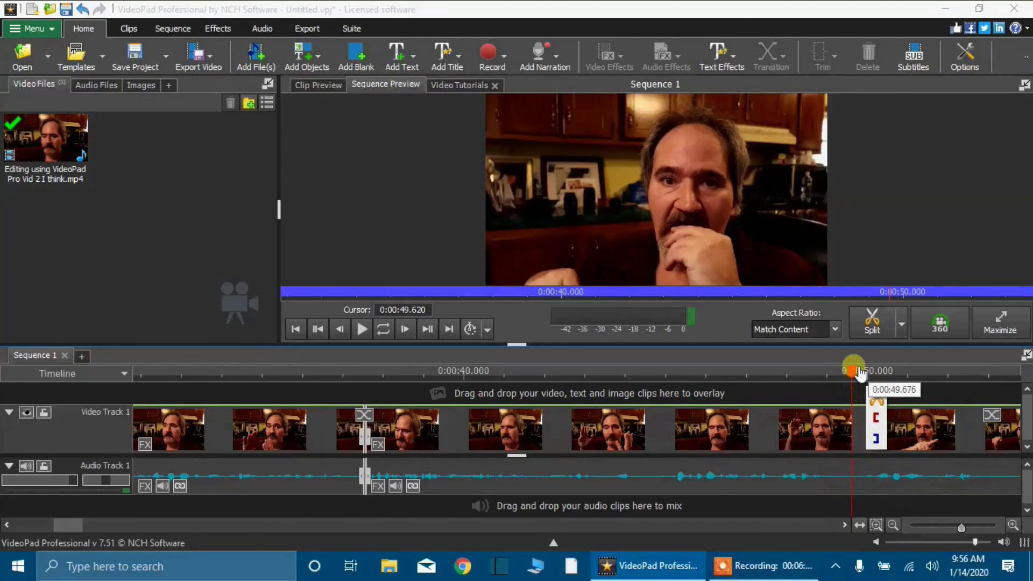
pyautogui.moveTo(857, 380); pyautogui.dragTo(855, 380)
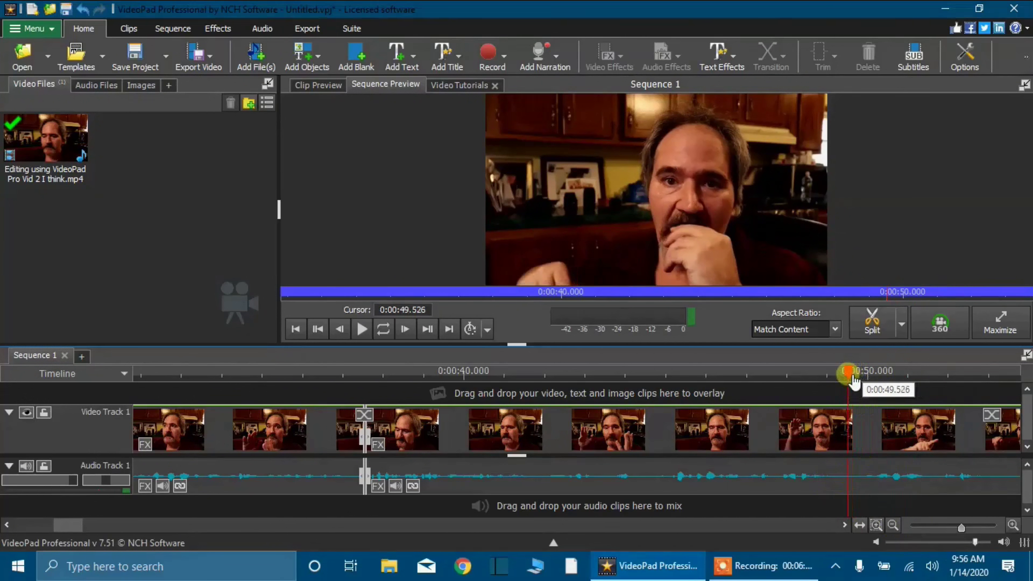
pyautogui.click(866, 354)
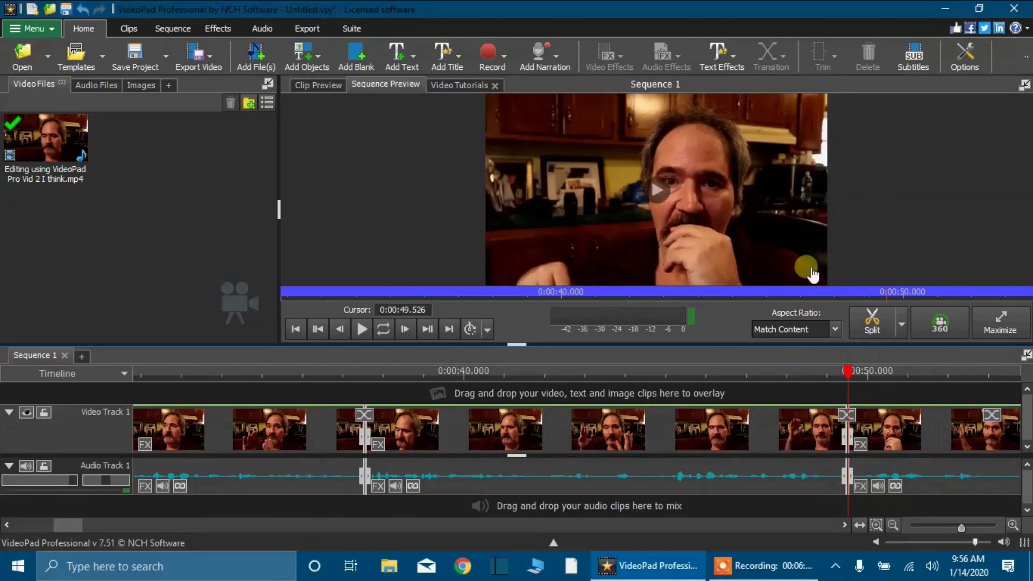
# Browse the available transitions for the split at 0:00:49.526 and apply the 3D Flip transition to the current clip
pyautogui.click(824, 368)
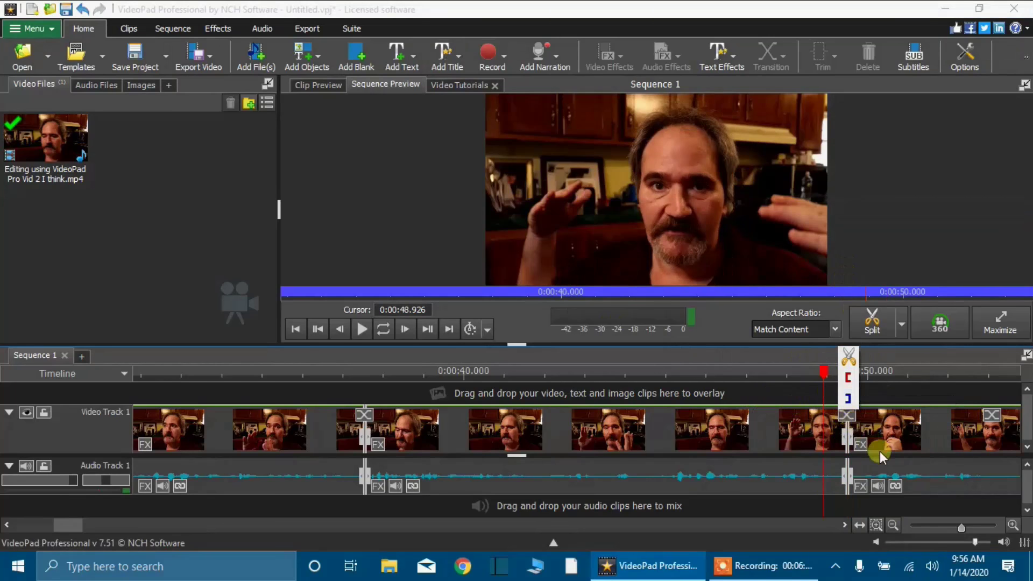
pyautogui.click(849, 415)
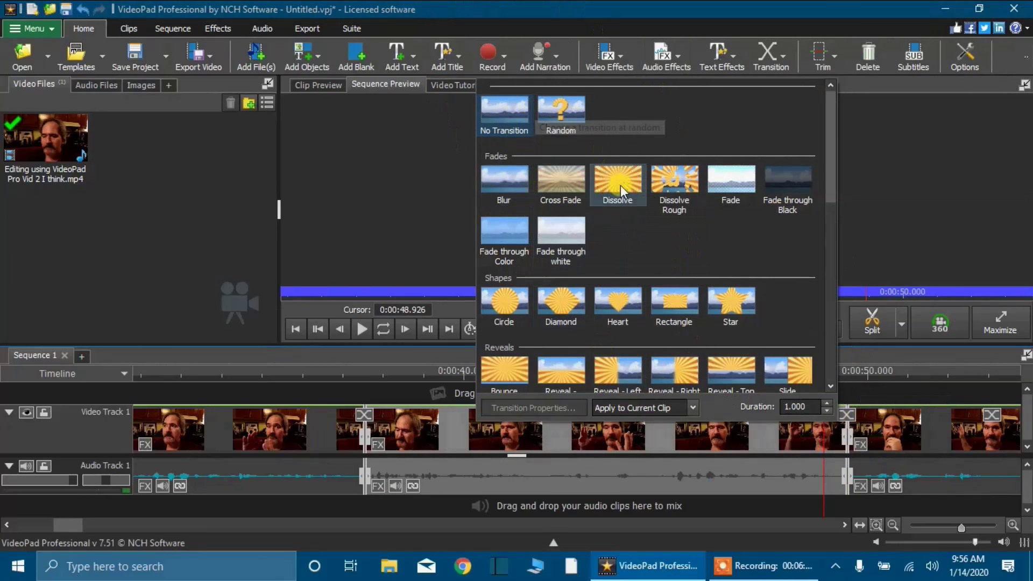
pyautogui.scroll(-6, 622, 189)
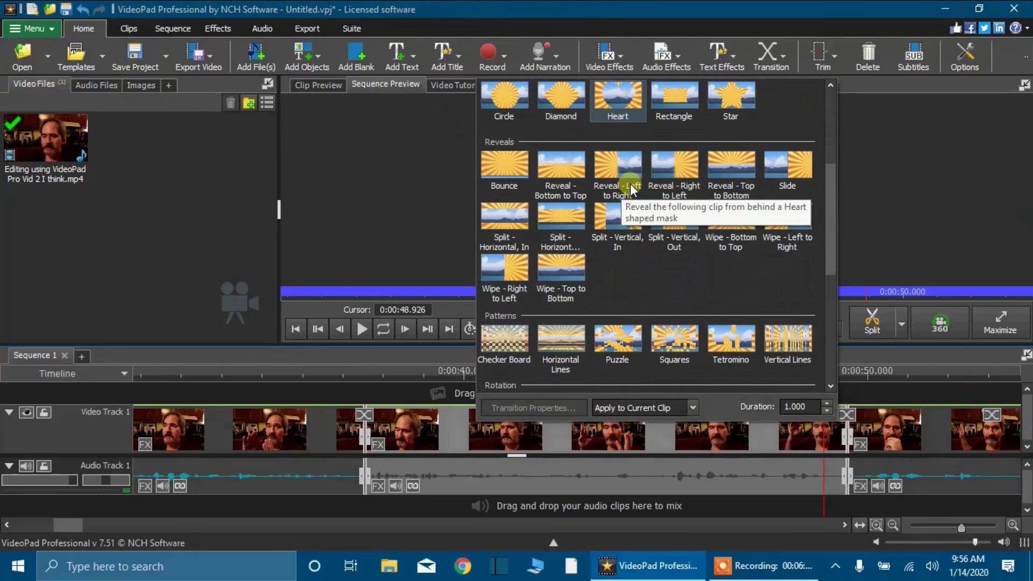
pyautogui.scroll(-4, 631, 185)
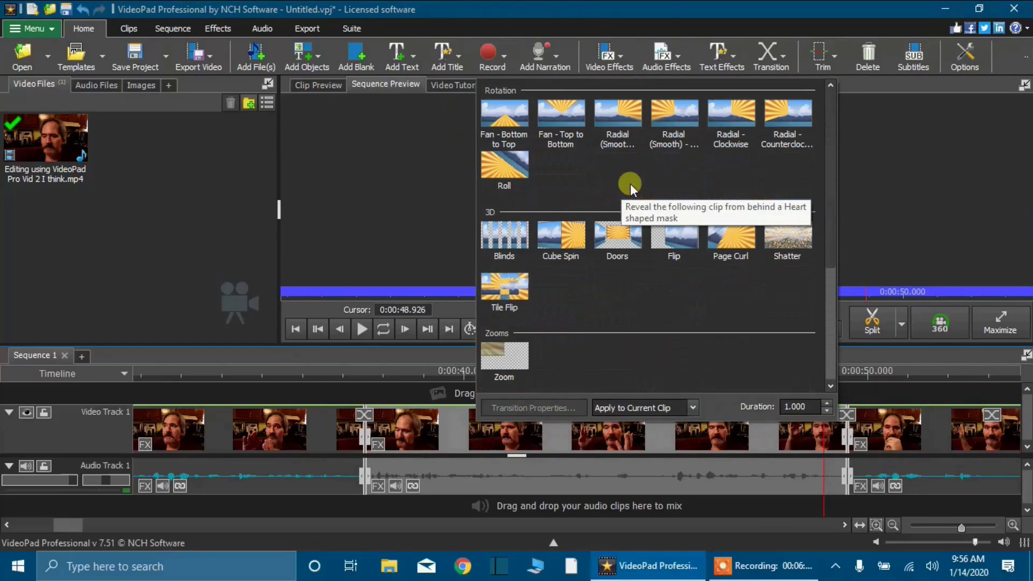
pyautogui.scroll(10, 630, 183)
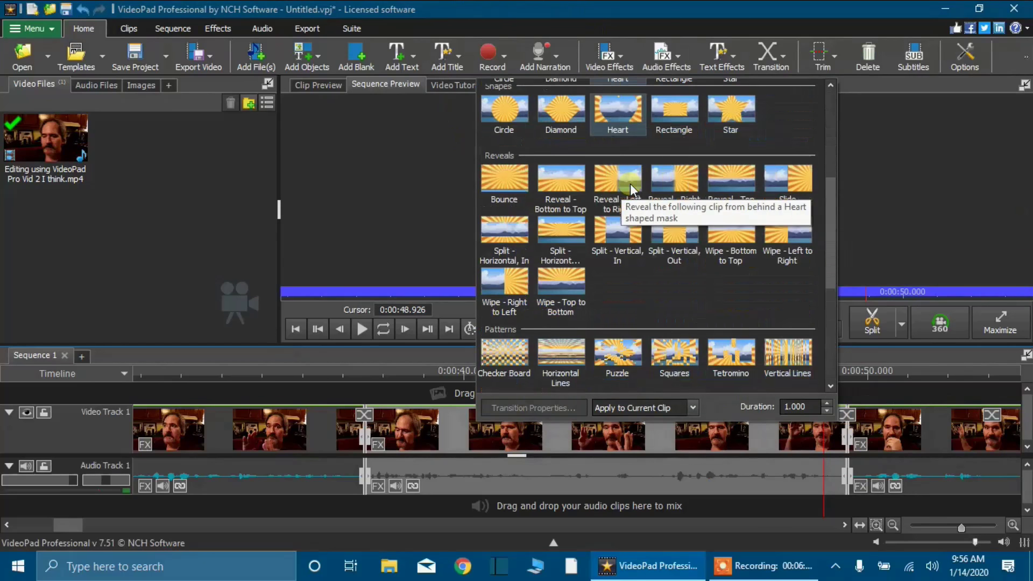
pyautogui.scroll(2, 631, 183)
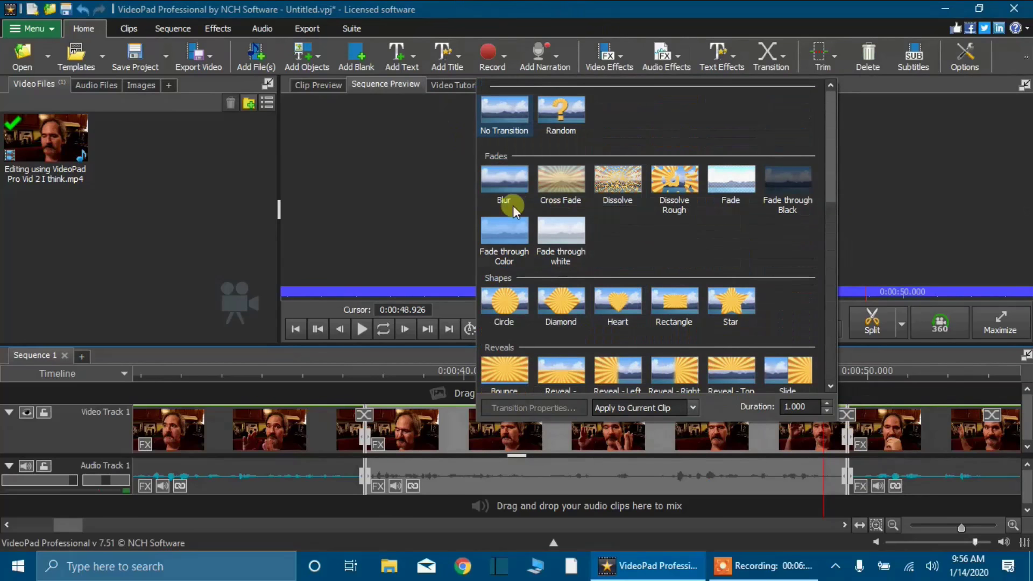
pyautogui.click(555, 184)
pyautogui.scroll(-5, 608, 235)
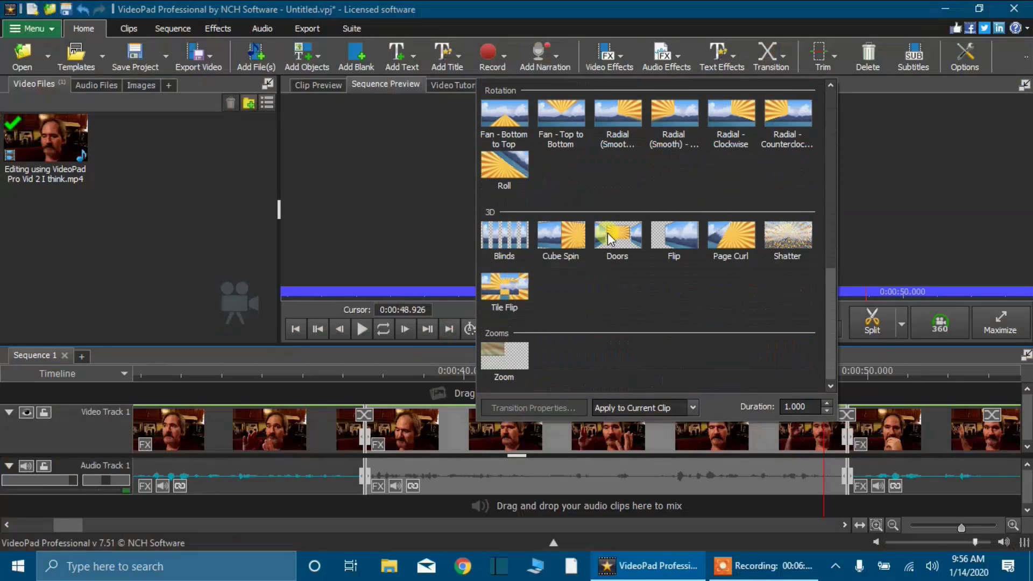
pyautogui.click(685, 239)
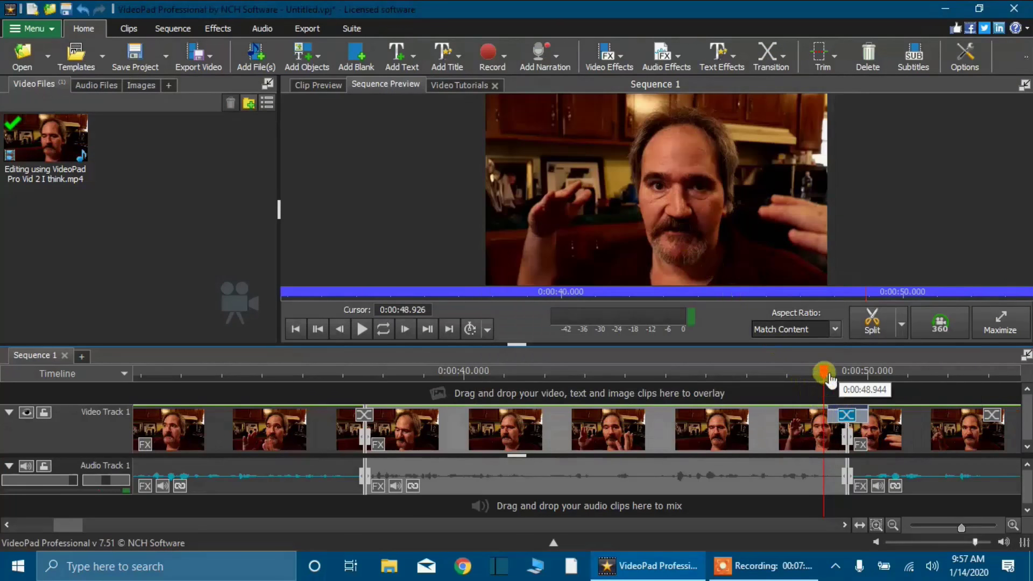
# Play back the Flip transition, starting just before it at 0:00:47.763
pyautogui.moveTo(824, 372); pyautogui.dragTo(777, 373)
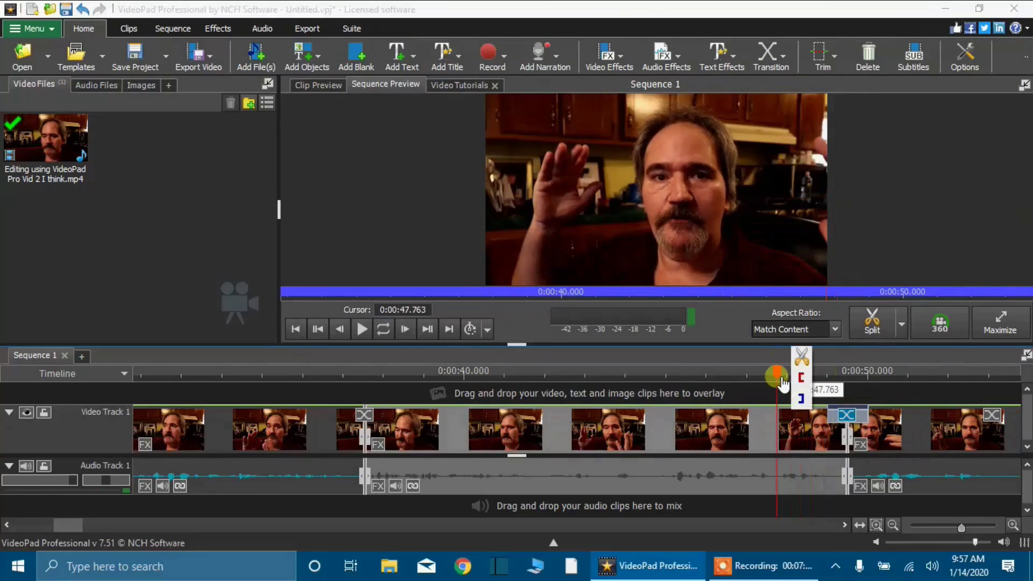
pyautogui.click(362, 330)
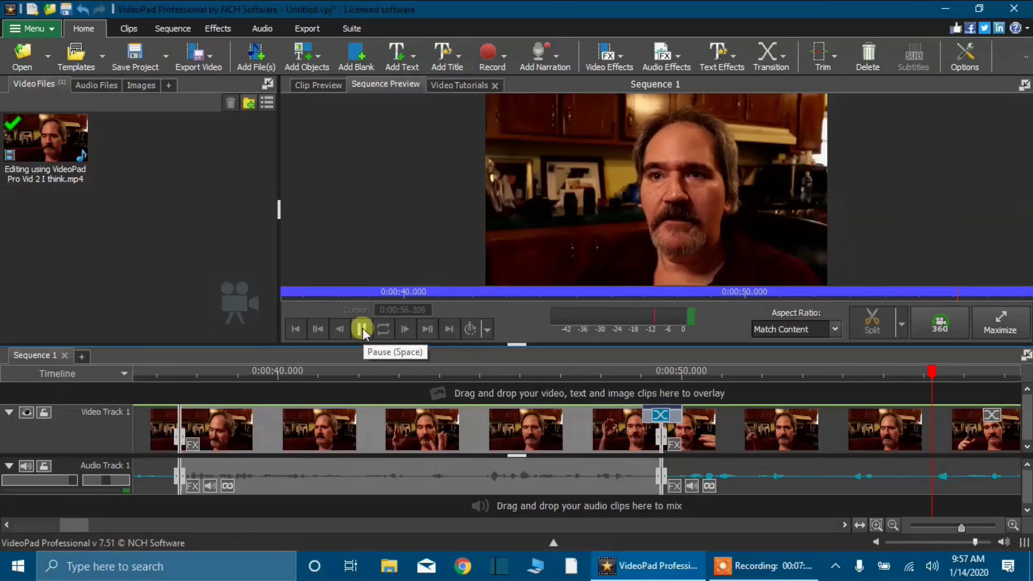
pyautogui.click(355, 328)
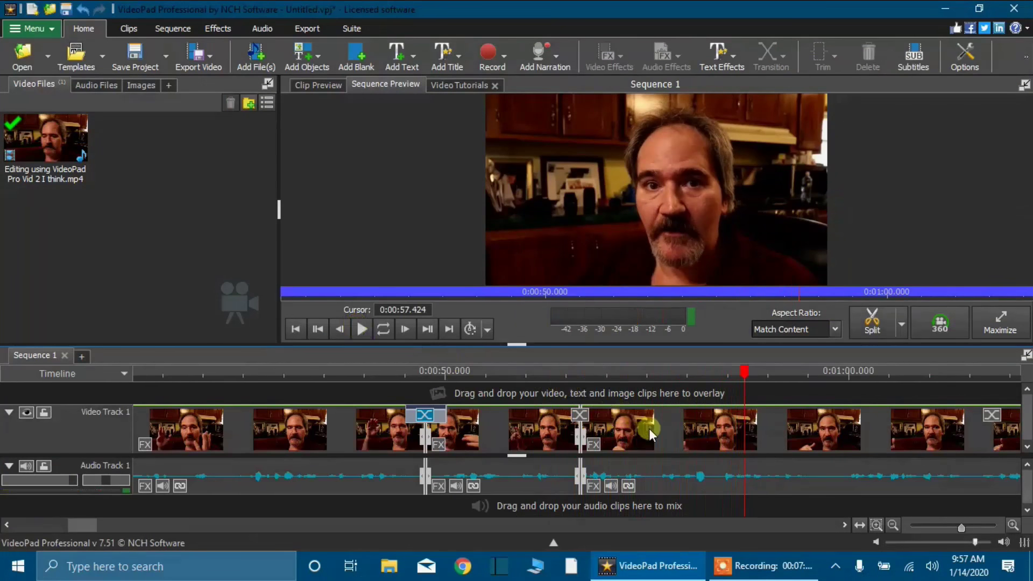
# Apply a Cross Fade to the next split after the Flip transition and play it back from 0:00:51.419
pyautogui.click(581, 415)
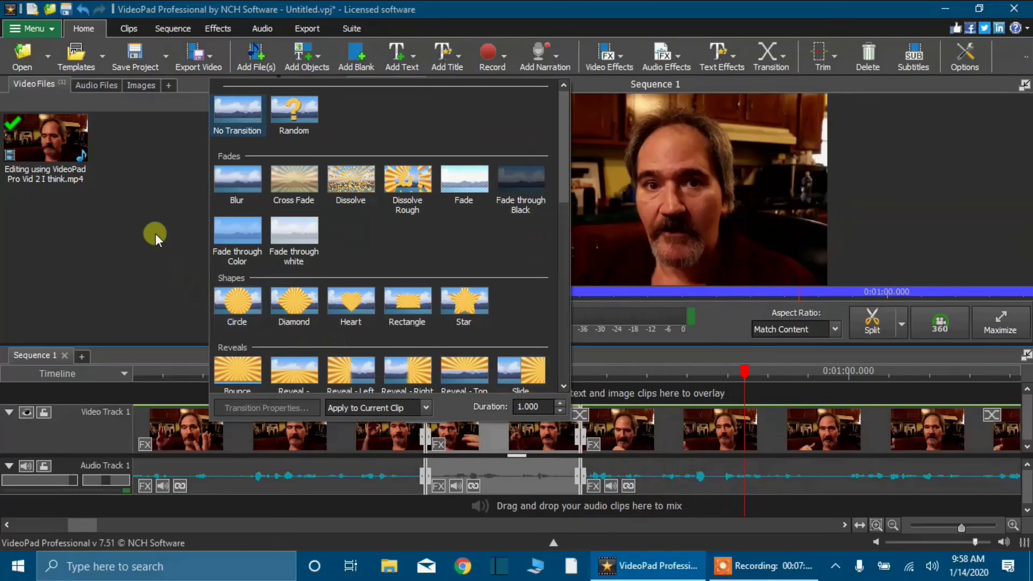
pyautogui.click(289, 185)
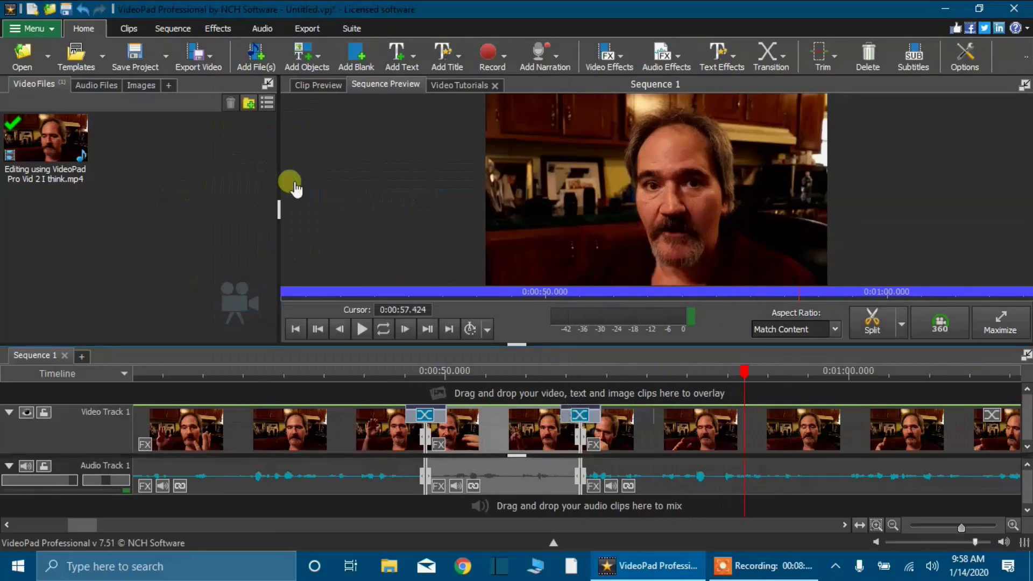
pyautogui.click(504, 374)
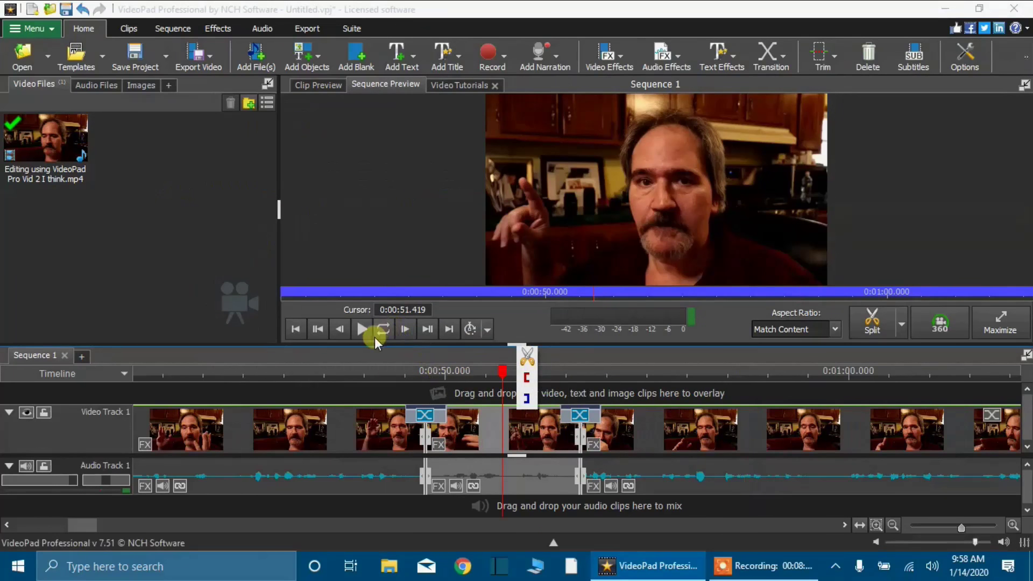
pyautogui.click(361, 327)
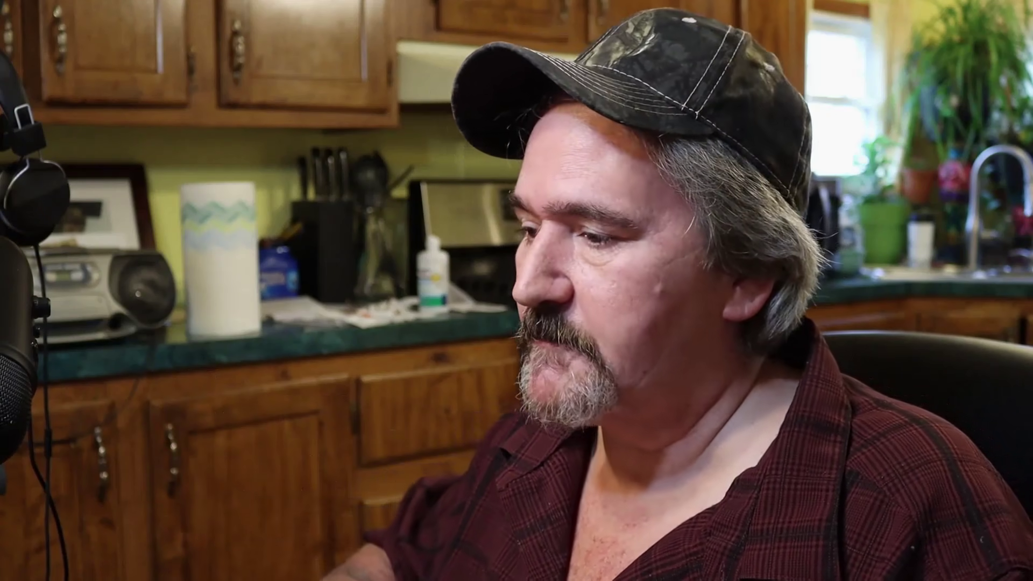
pyautogui.click(361, 328)
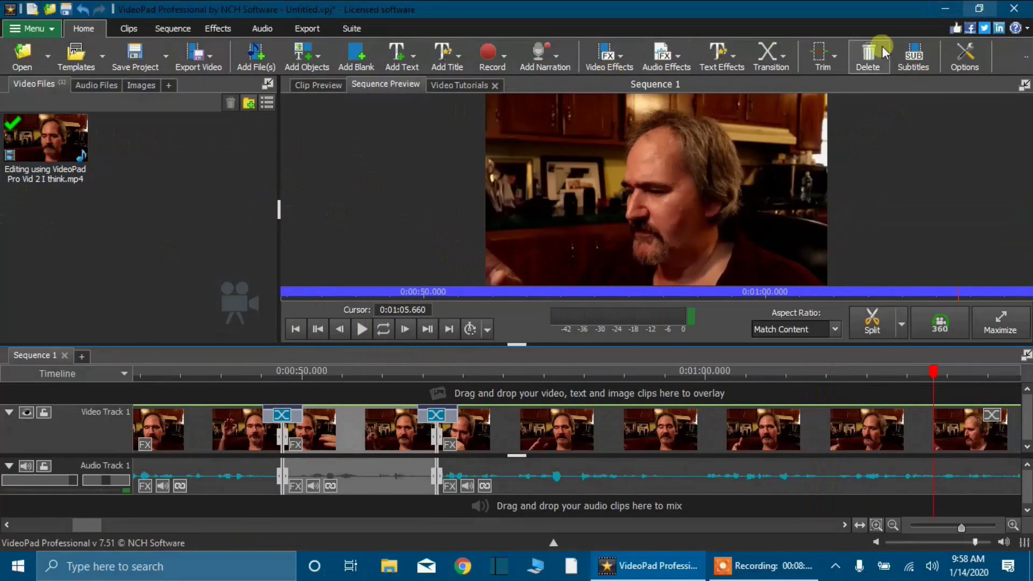
# Close the current project without saving and import the Sinking Highschool in Central Pa 4K video into the new project's file bin
pyautogui.click(1013, 14)
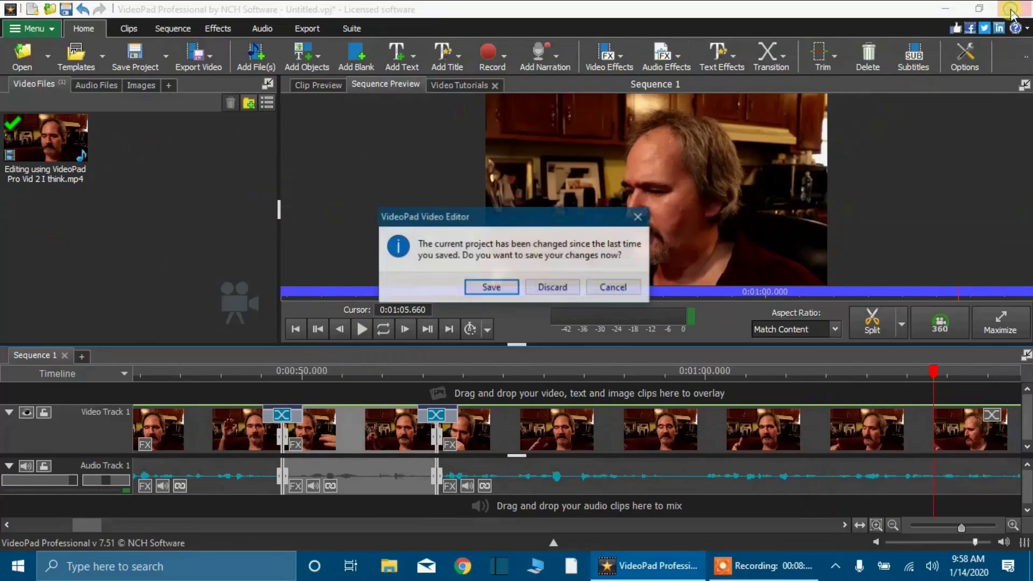
pyautogui.click(540, 290)
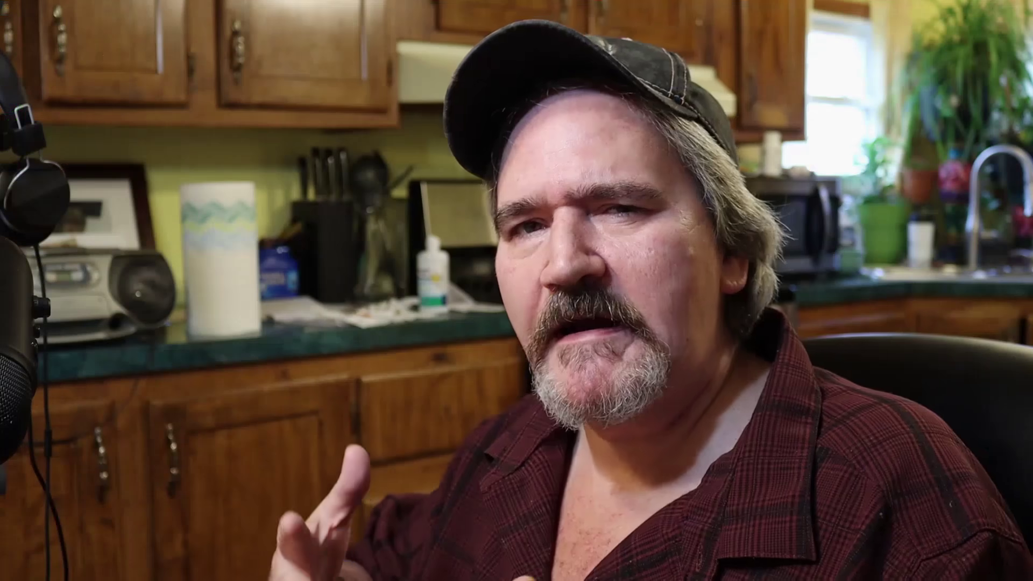
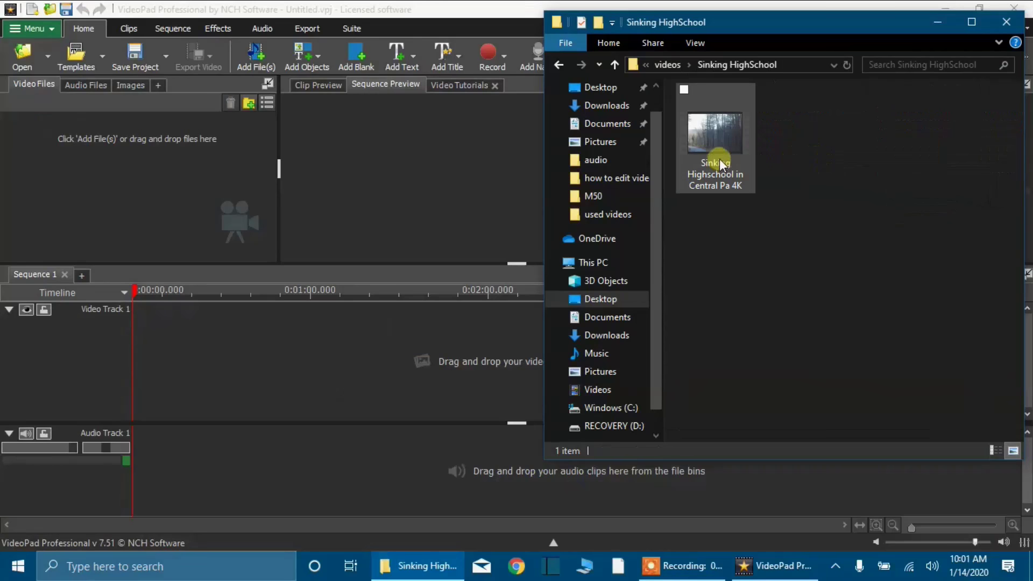
pyautogui.moveTo(716, 144); pyautogui.dragTo(70, 208)
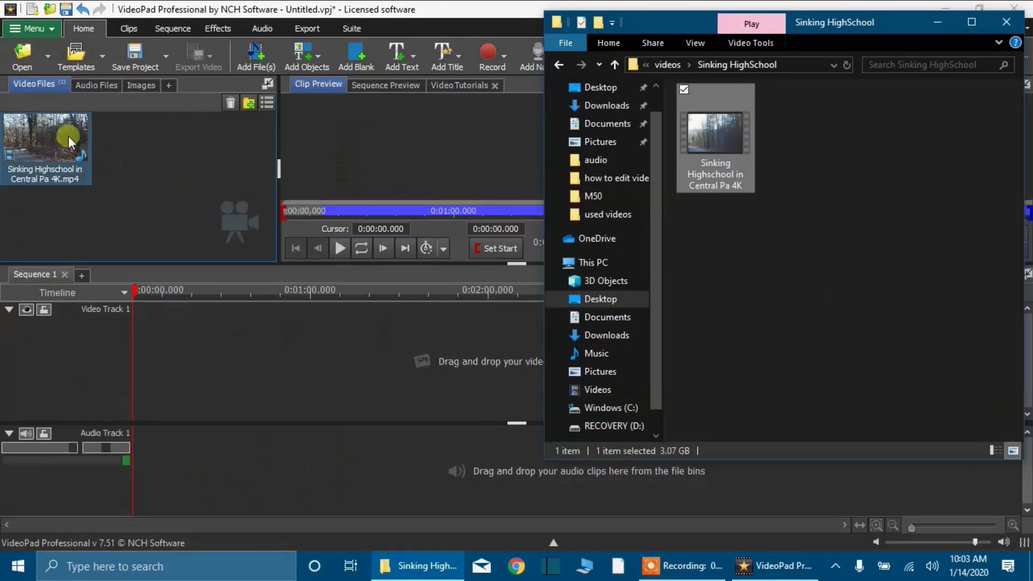
# Browse in File Explorer to the b-roll folder inside the first edits folder of how to edit videos
pyautogui.click(557, 62)
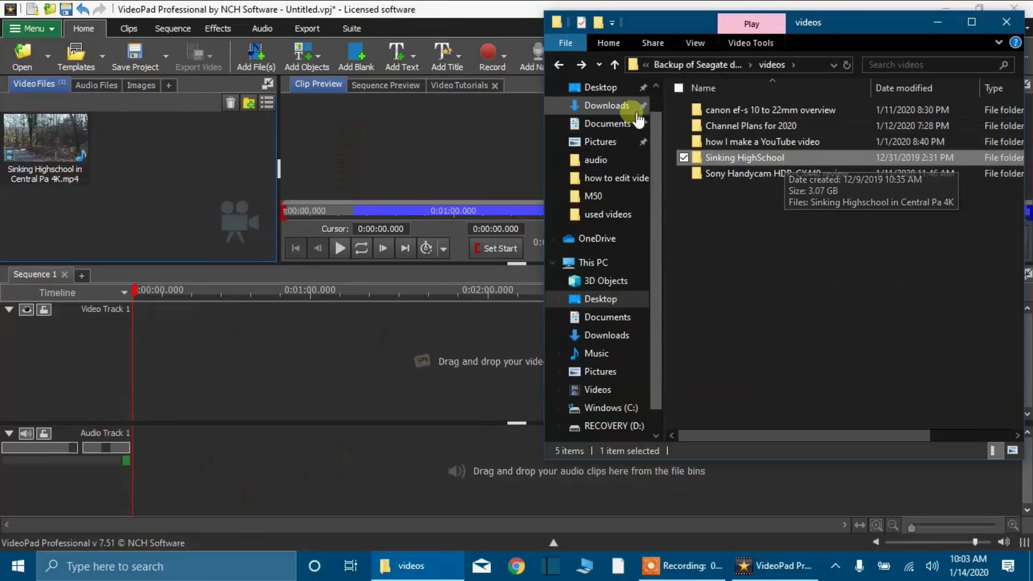
pyautogui.click(580, 66)
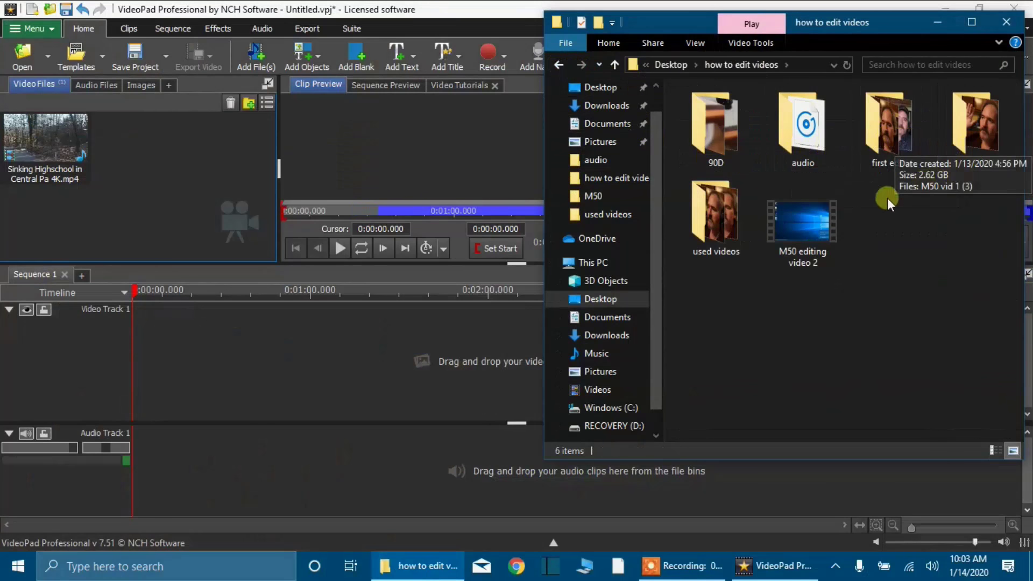
pyautogui.doubleClick(909, 131)
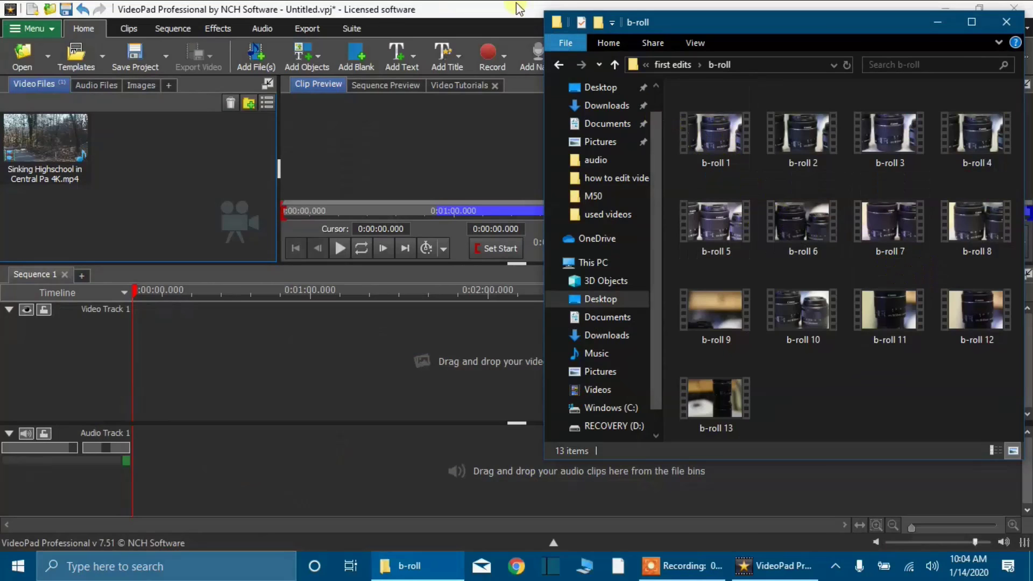
# Play the b-roll 1 clip from the folder and close the player
pyautogui.click(725, 131)
pyautogui.doubleClick(725, 137)
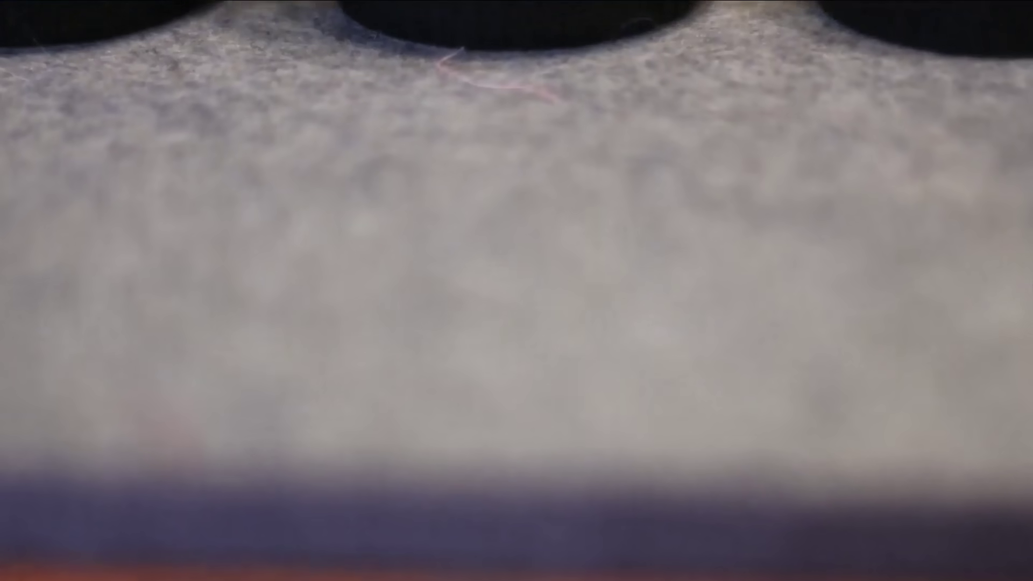
pyautogui.hotkey('alt', 'F4')
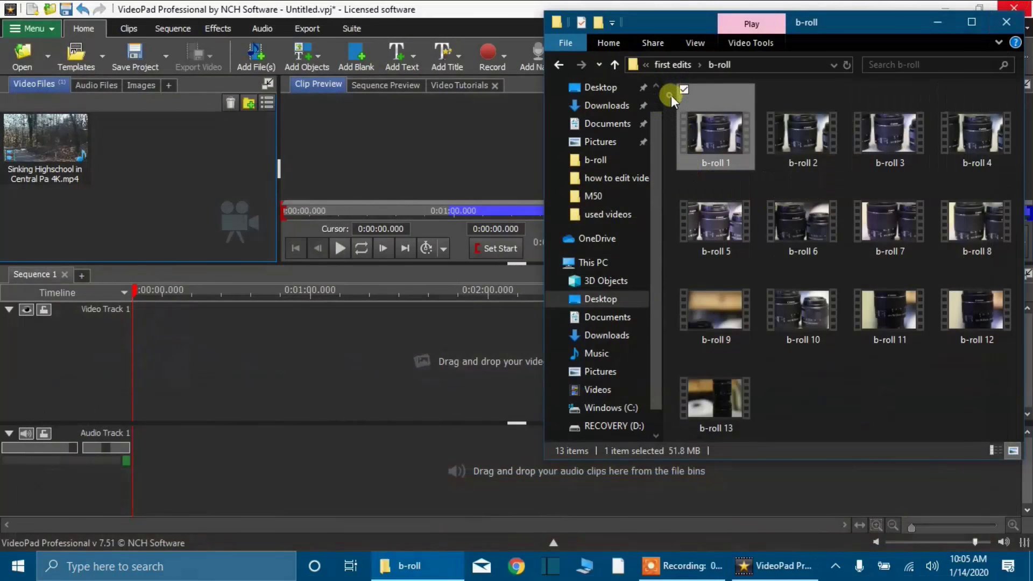
# Import all the clips from b-roll 1 to b-roll 13 into the project's file bin
pyautogui.moveTo(671, 95); pyautogui.dragTo(932, 368)
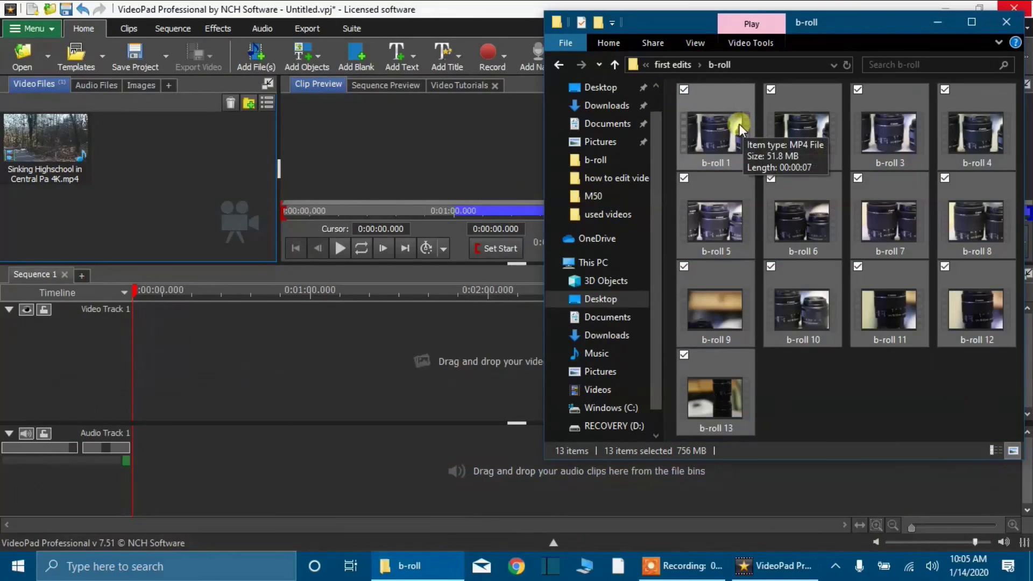
pyautogui.moveTo(738, 124); pyautogui.dragTo(179, 202)
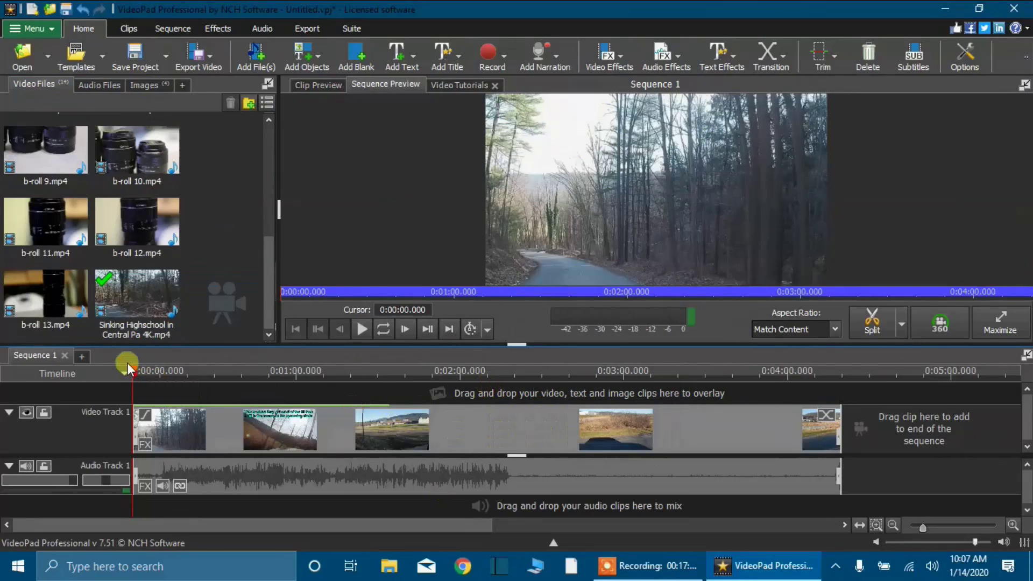
# Play the sequence from the start to 0:00:06.631 and overlay b-roll 6 there on a second video track
pyautogui.click(358, 331)
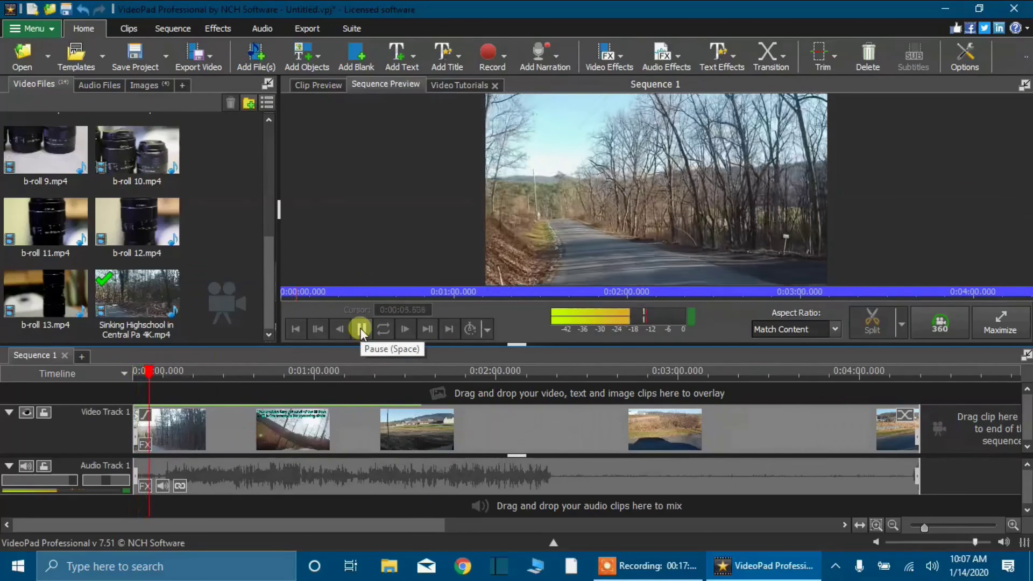
pyautogui.click(360, 330)
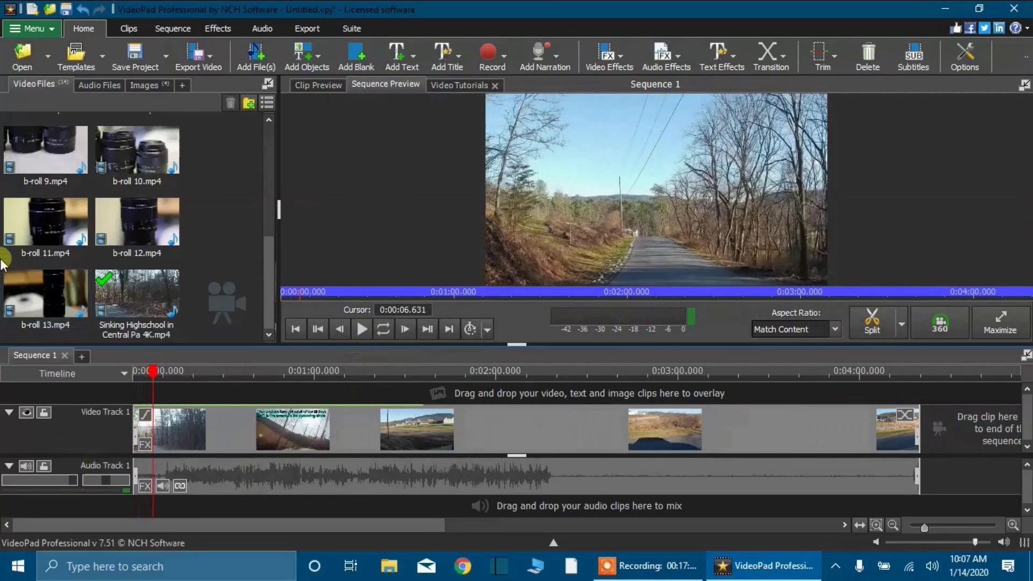
pyautogui.scroll(5, 84, 267)
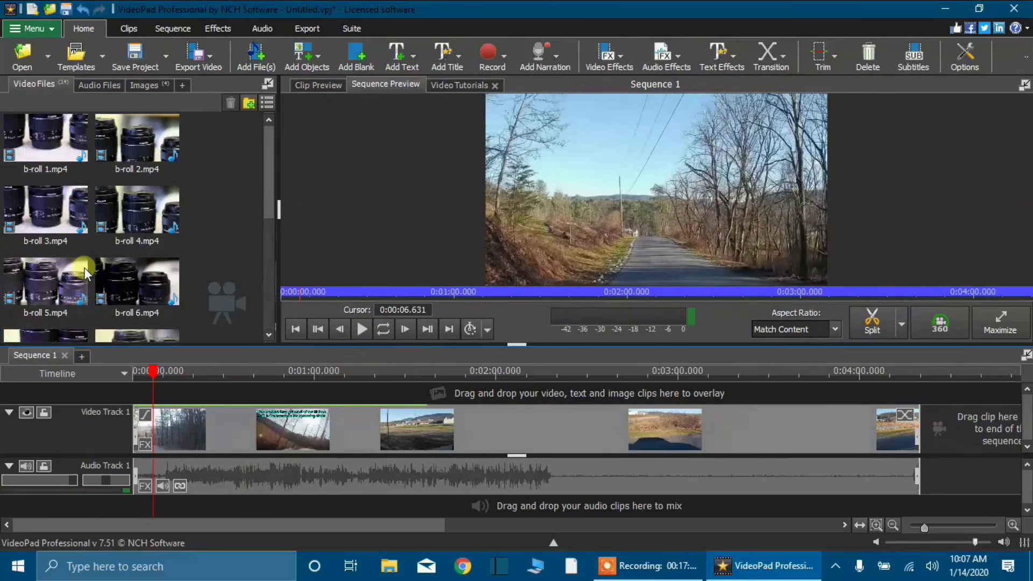
pyautogui.scroll(-2, 77, 234)
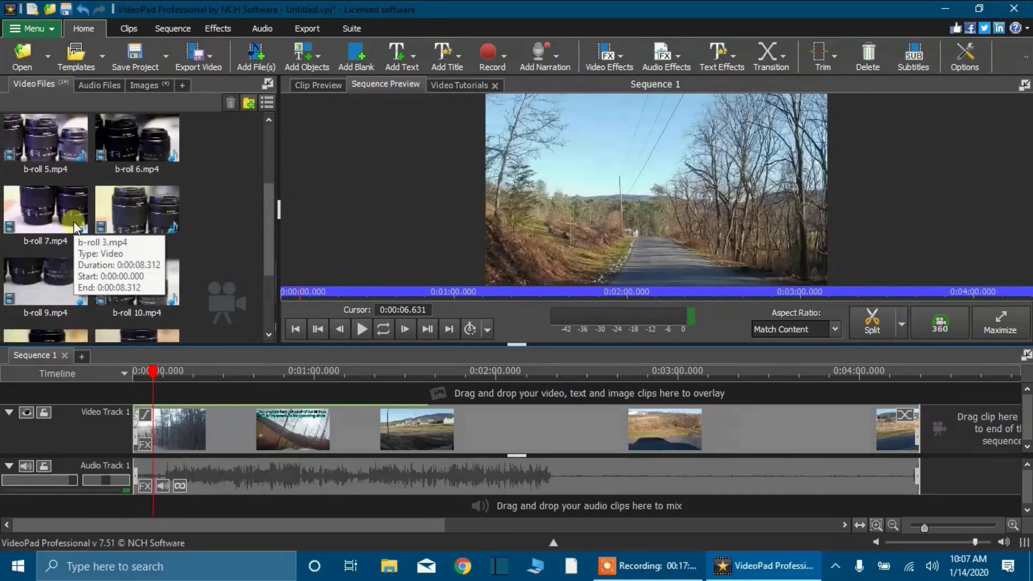
pyautogui.moveTo(115, 144); pyautogui.dragTo(158, 389)
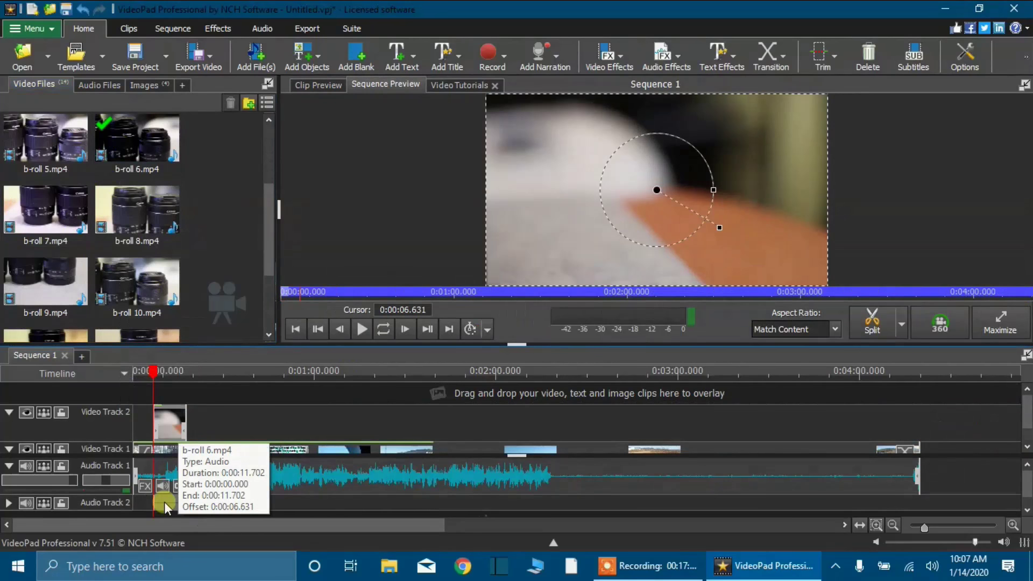
# Delete the b-roll 6 audio clip from Audio Track 2, keeping its video overlay
pyautogui.scroll(2, 171, 510)
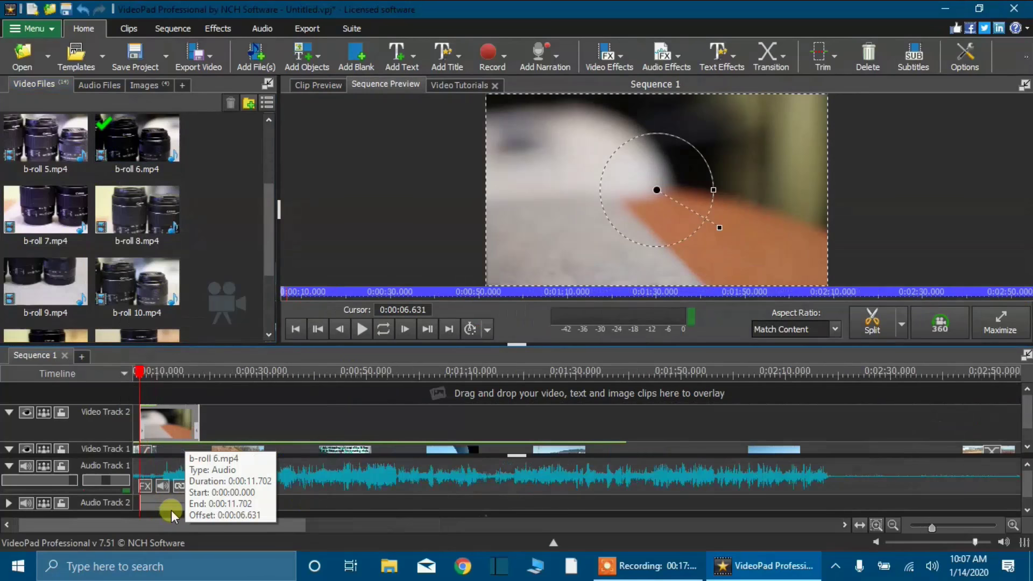
pyautogui.scroll(1, 171, 510)
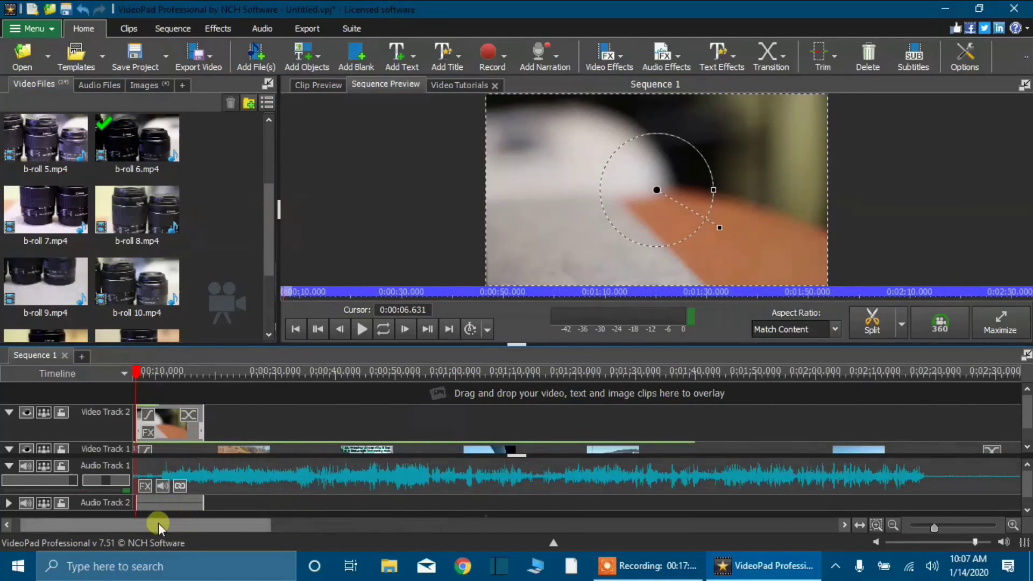
pyautogui.moveTo(158, 523); pyautogui.dragTo(145, 529)
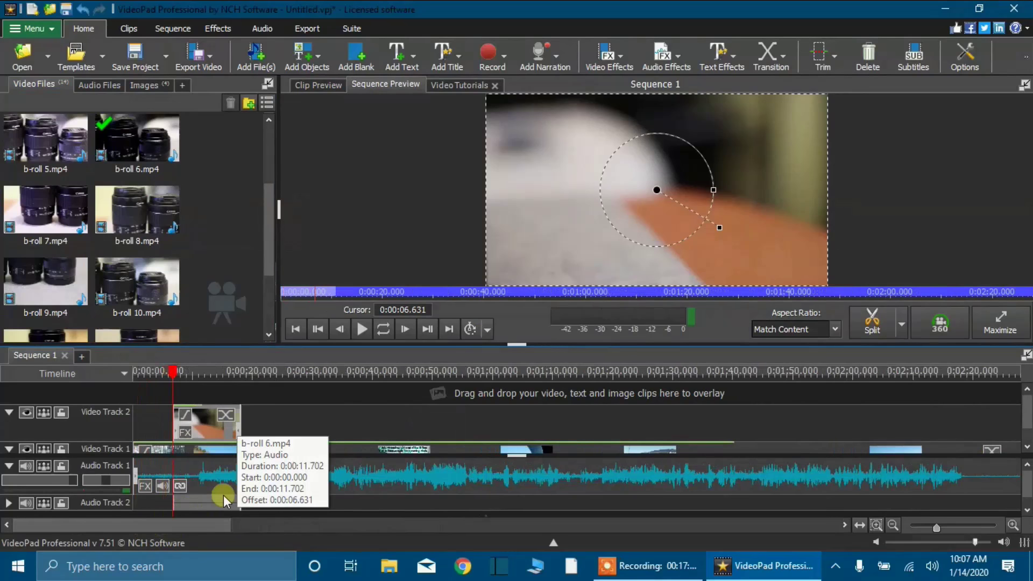
pyautogui.scroll(1, 184, 502)
pyautogui.click(184, 502)
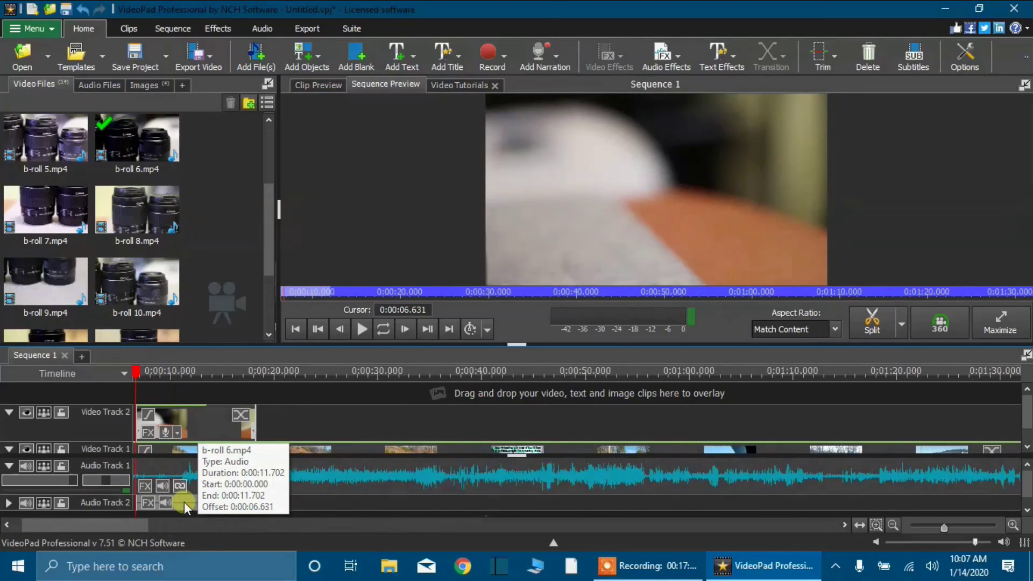
pyautogui.rightClick(184, 502)
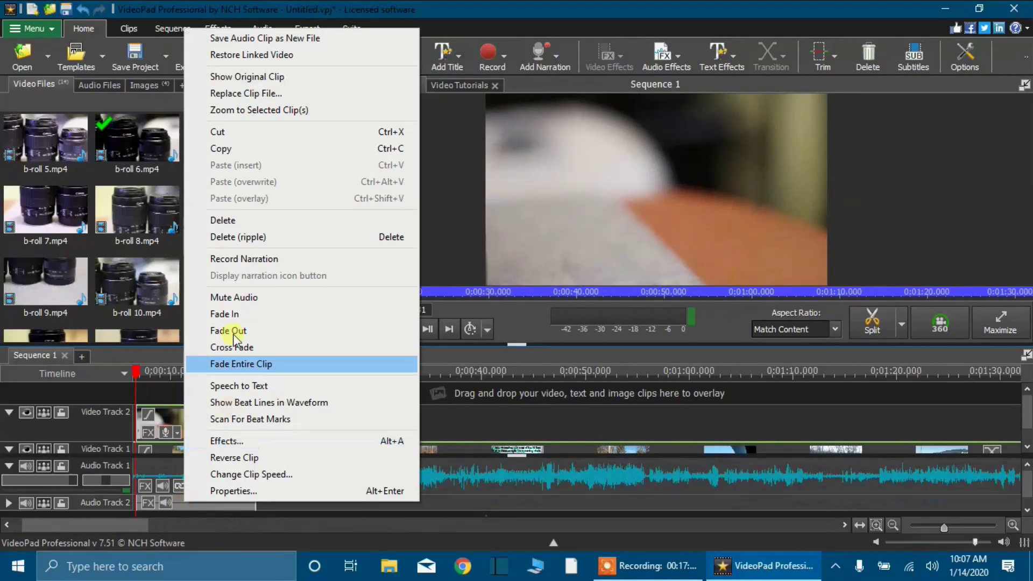
pyautogui.click(237, 222)
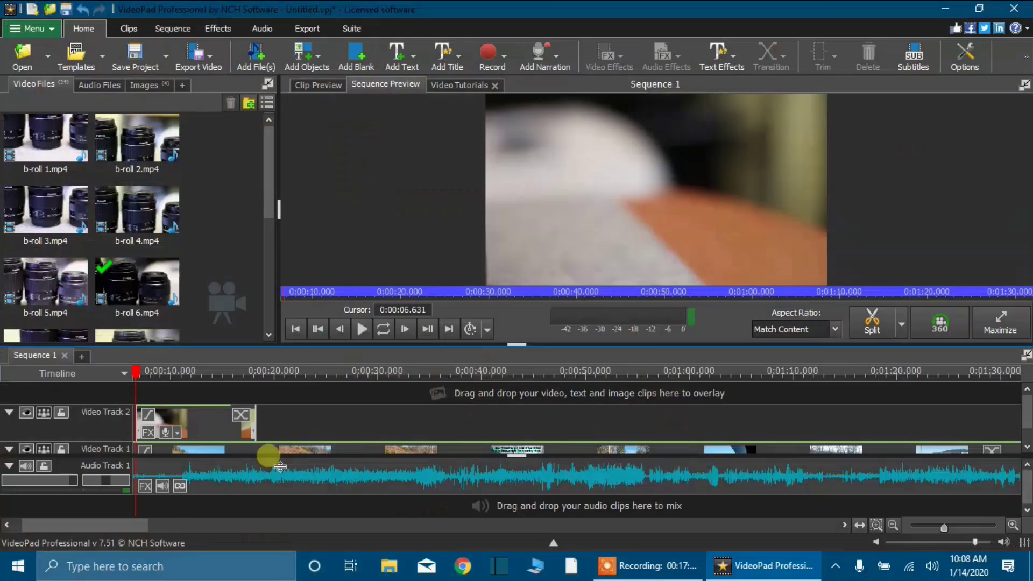
# Scrub the playhead through the b-roll 6 overlay from 0:00:05.692 to 0:00:16.418 and back to 0:00:15.469
pyautogui.hscroll(-3, 162, 503)
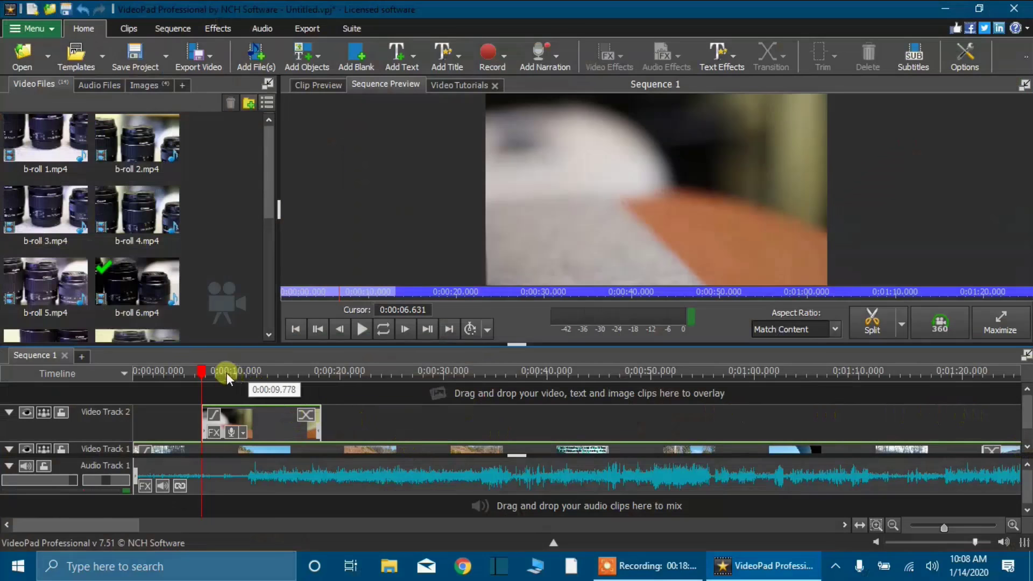
pyautogui.moveTo(203, 378)
pyautogui.mouseDown()
pyautogui.moveTo(157, 374)
pyautogui.moveTo(231, 373)
pyautogui.moveTo(192, 371)
pyautogui.mouseUp()
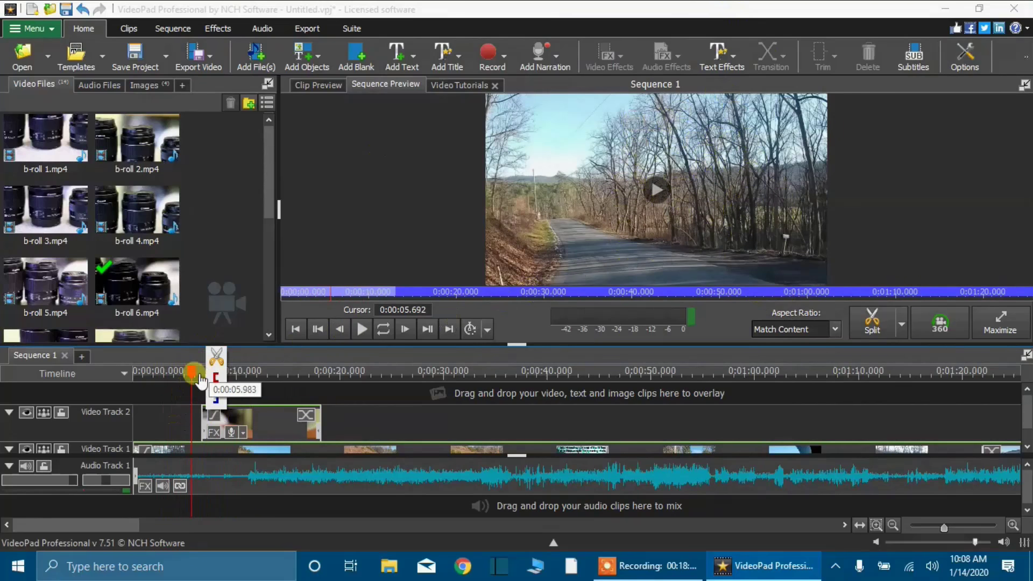
pyautogui.moveTo(195, 383); pyautogui.dragTo(303, 393)
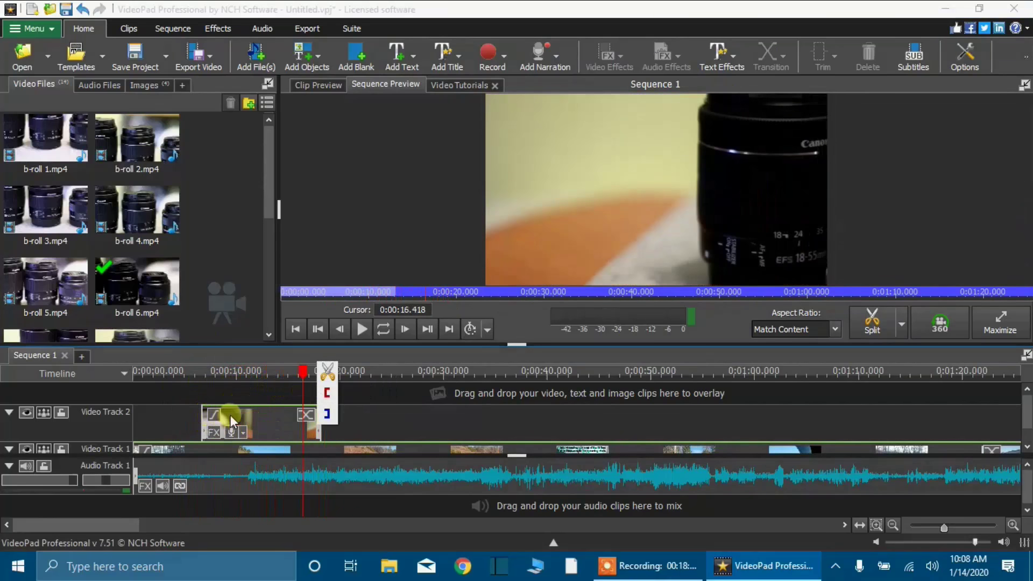
pyautogui.moveTo(304, 371); pyautogui.dragTo(298, 376)
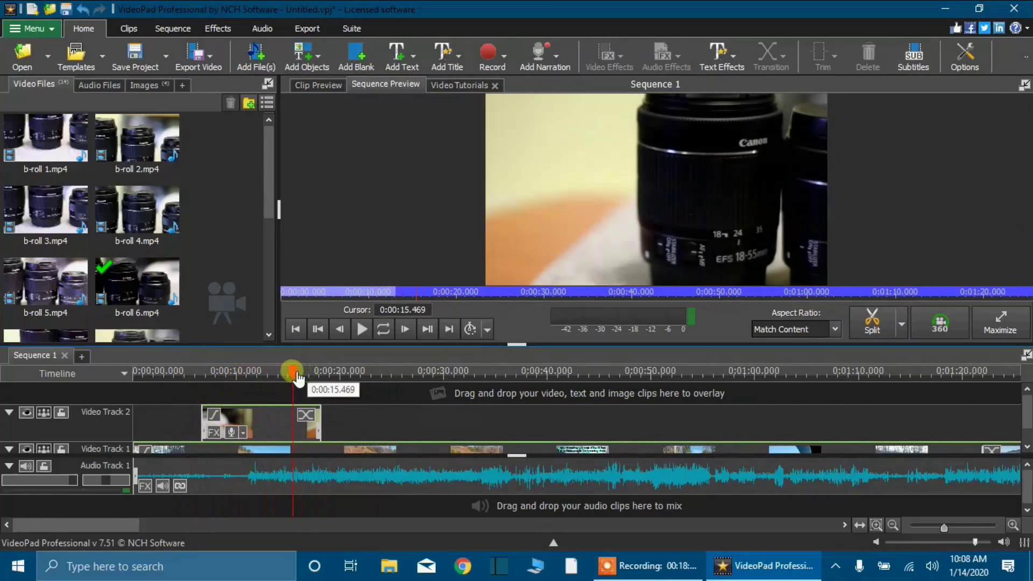
# Give the b-roll 6 overlay a fade-in of 0:00:02.000 and a Cross Fade transition at its end
pyautogui.click(215, 419)
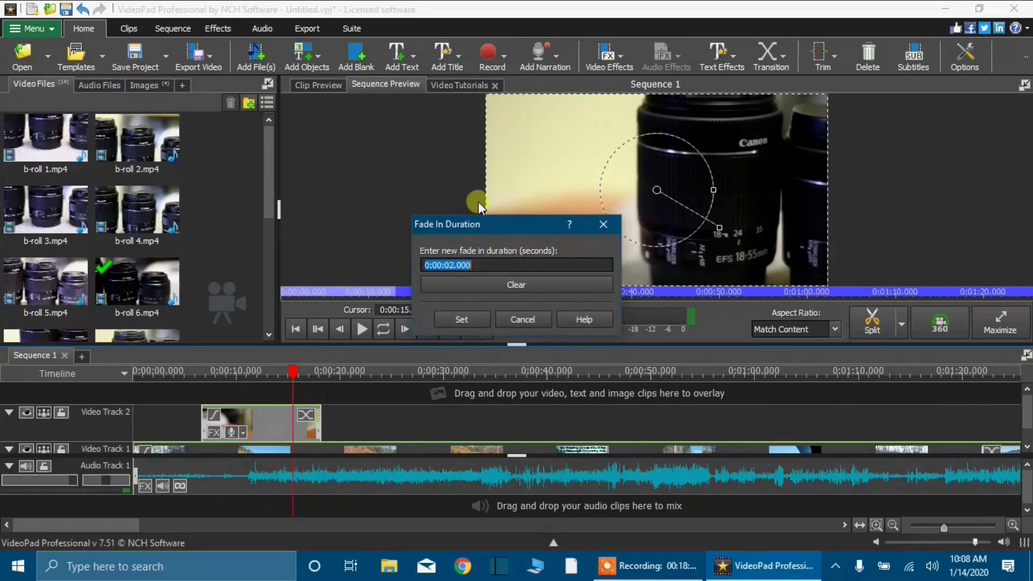
pyautogui.click(476, 319)
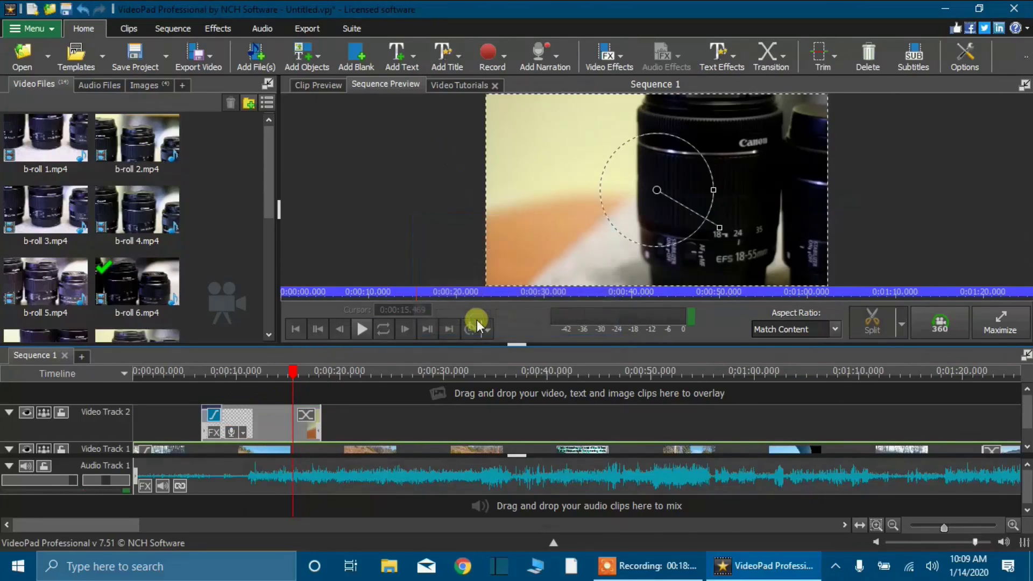
pyautogui.click(311, 413)
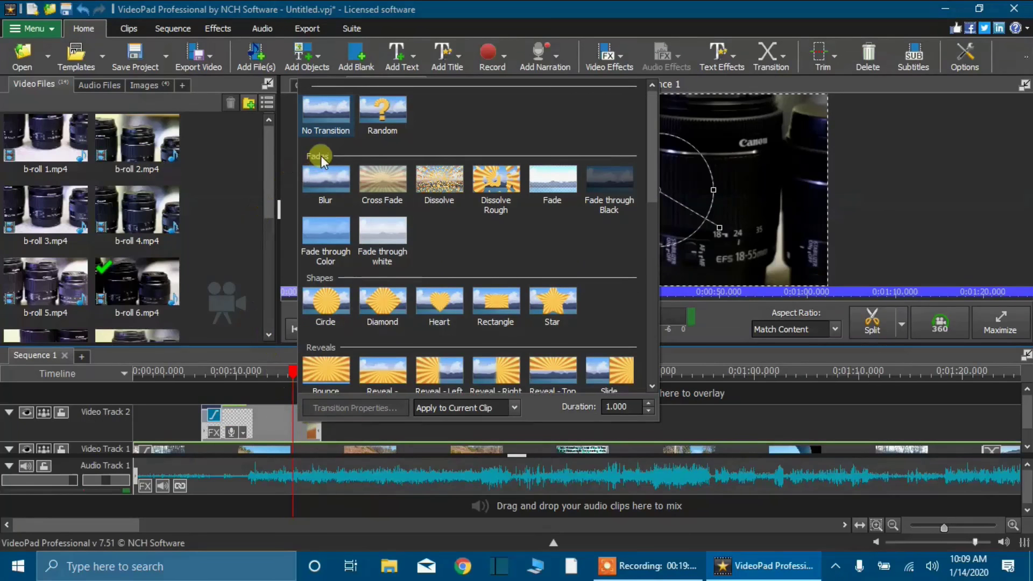
pyautogui.click(381, 180)
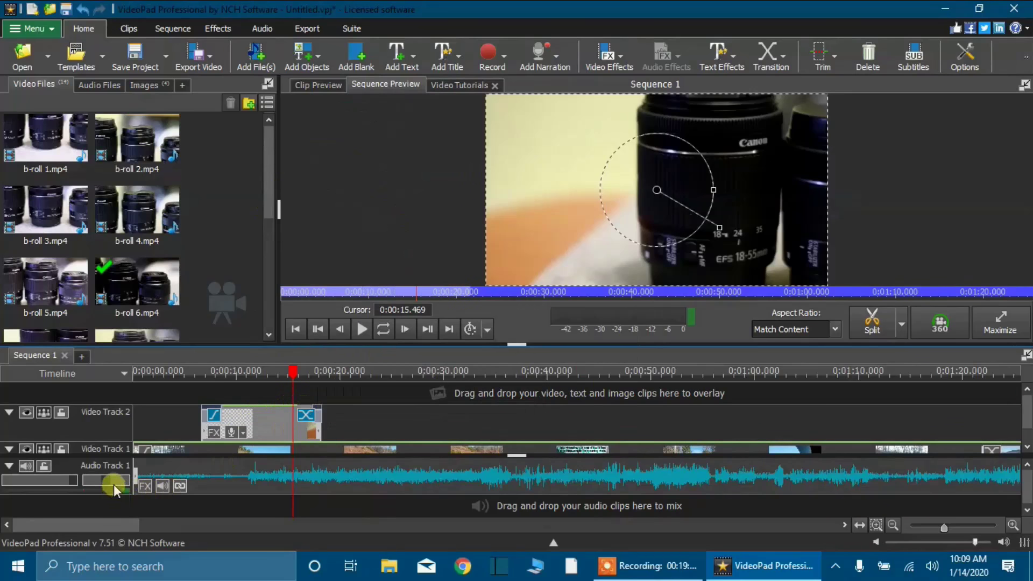
# Play back the sequence from 0:00:02.627 through the b-roll 6 overlay and pause at 0:00:49.905
pyautogui.click(160, 370)
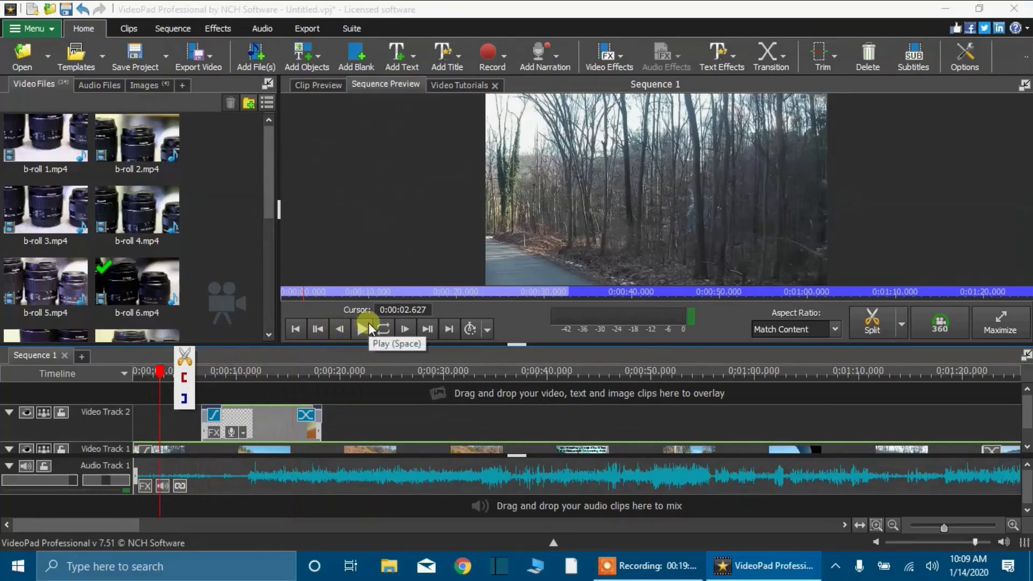
pyautogui.click(365, 326)
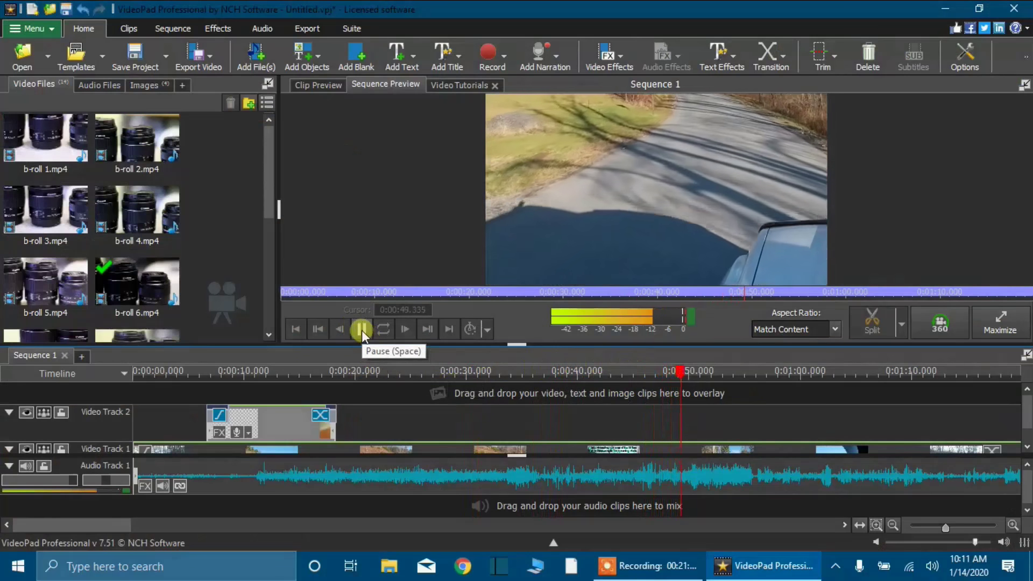
pyautogui.click(361, 330)
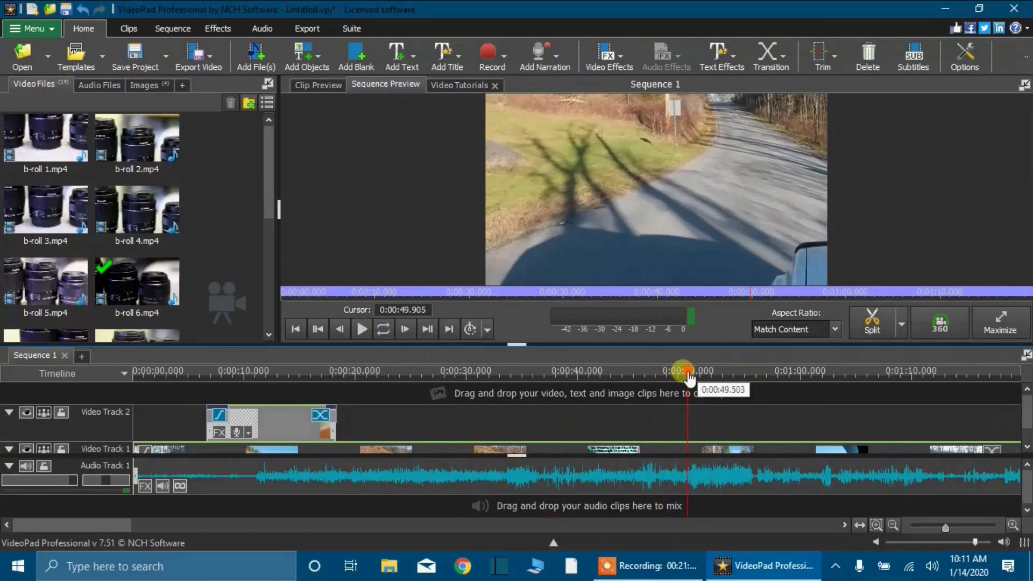
# Split the main video and its audio at 0:00:47.671, locating the cut point by playing from 0:00:47.123
pyautogui.moveTo(689, 375); pyautogui.dragTo(657, 370)
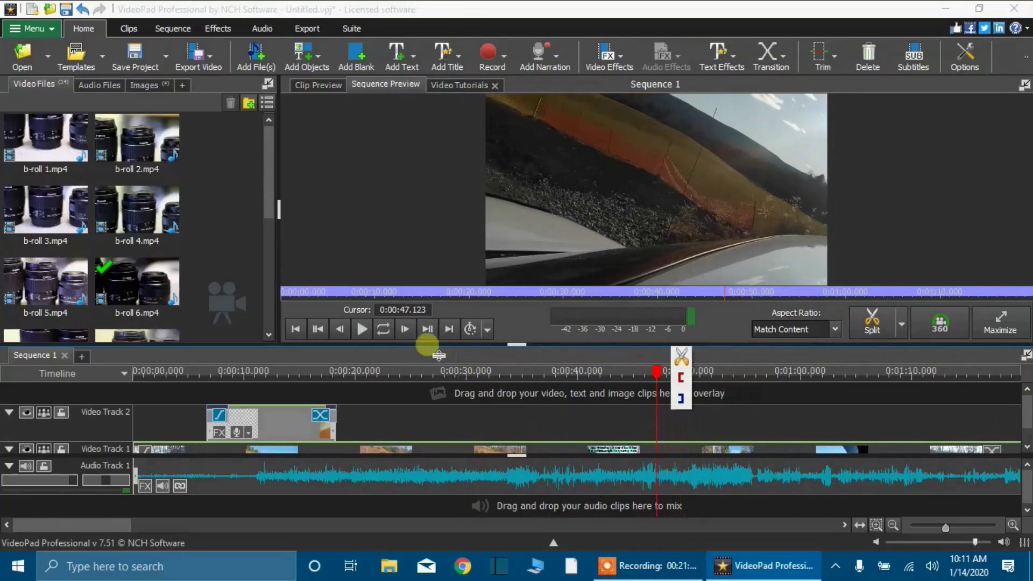
pyautogui.click(360, 330)
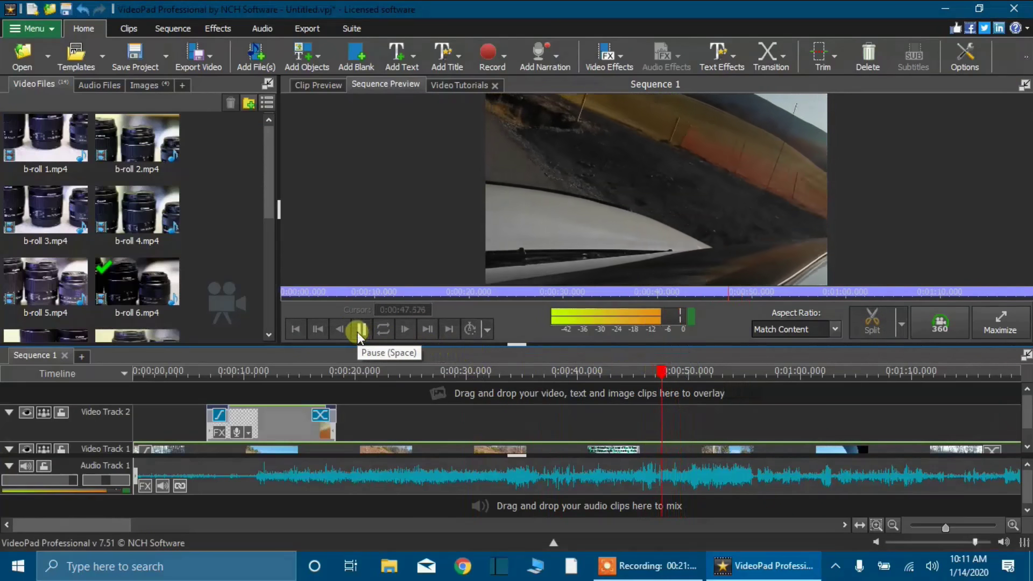
pyautogui.click(360, 331)
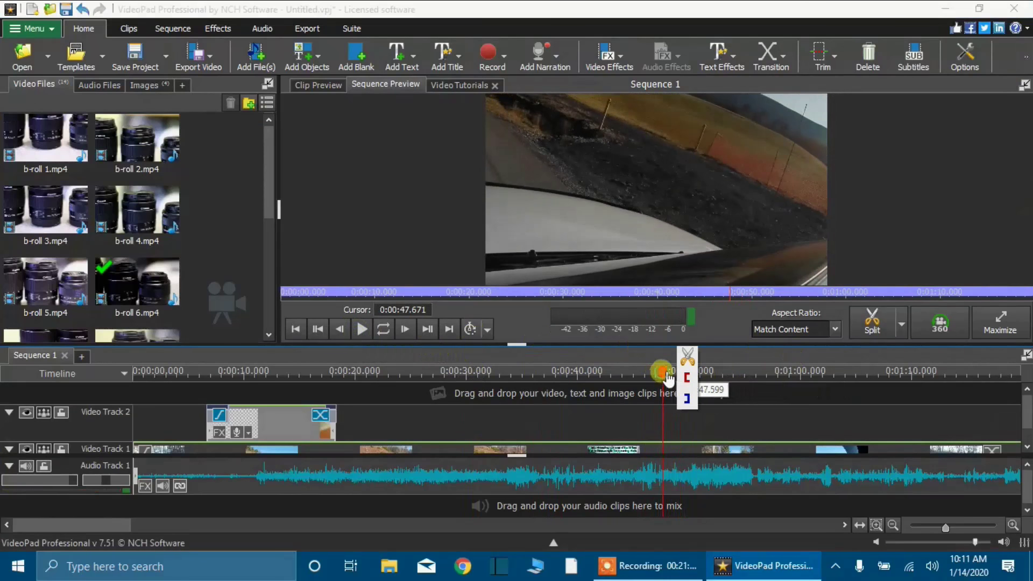
pyautogui.click(691, 353)
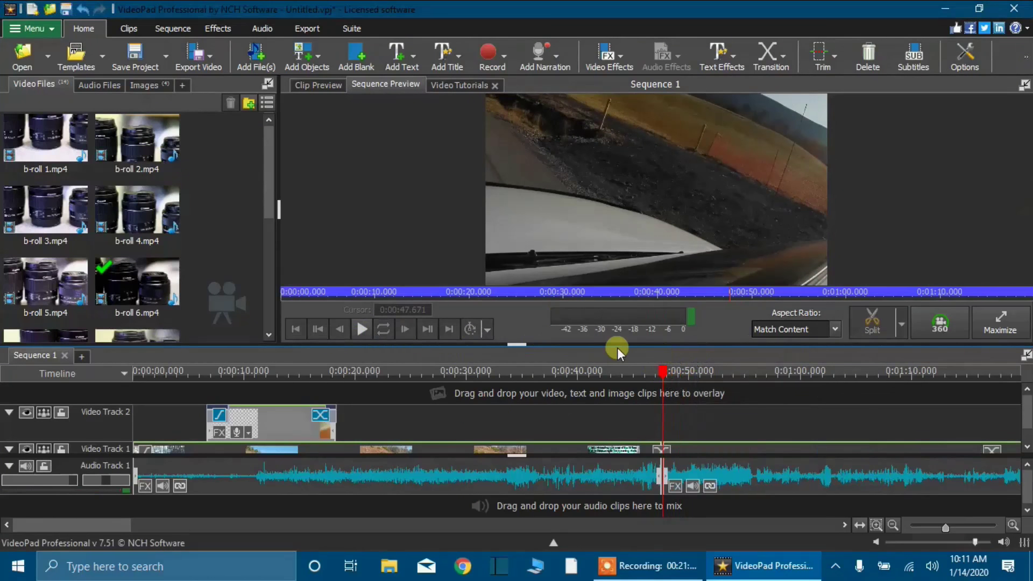
# Play on from the first cut and split the main video and its audio again at 0:00:50.863
pyautogui.click(364, 329)
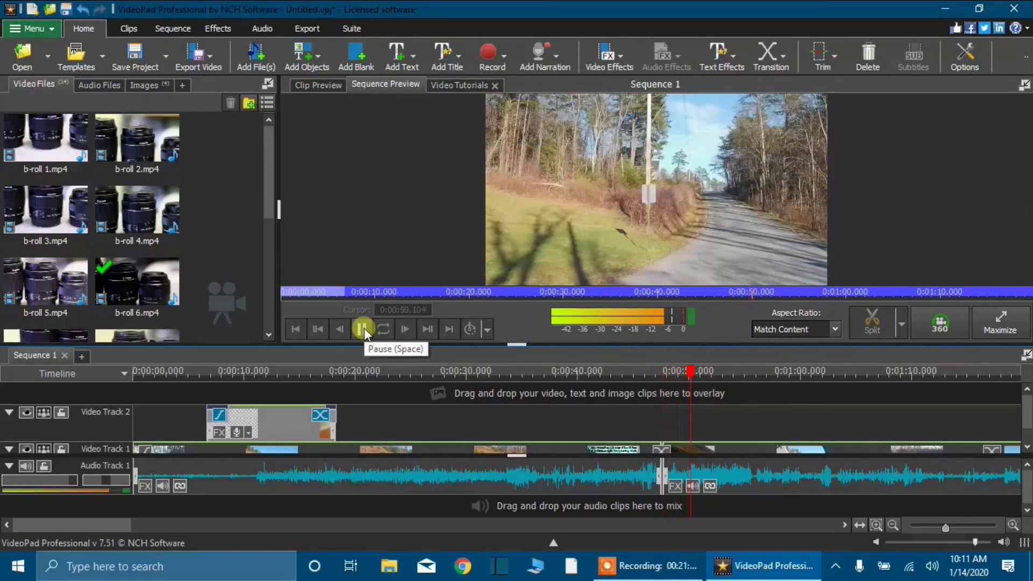
pyautogui.click(362, 328)
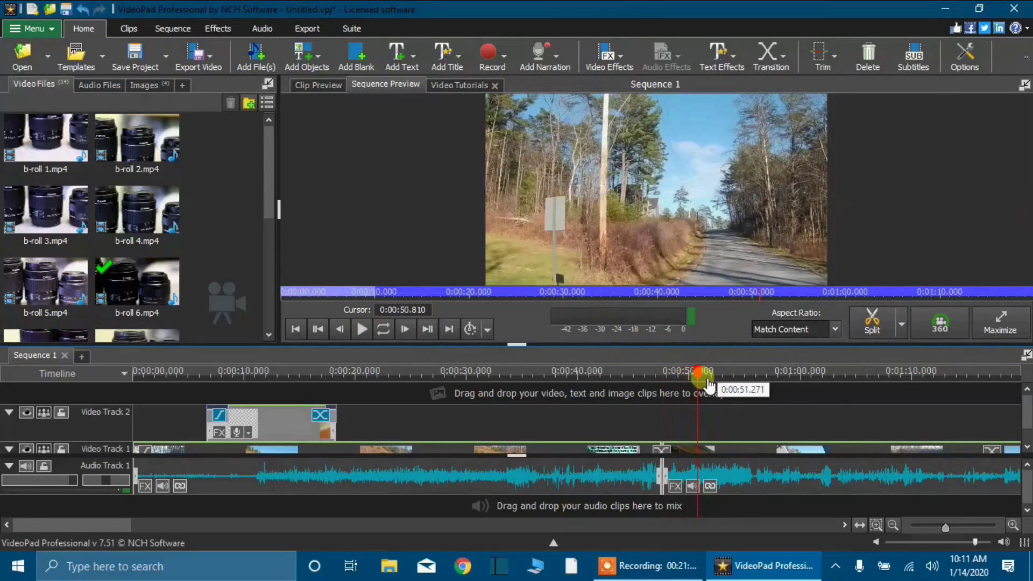
pyautogui.moveTo(701, 369)
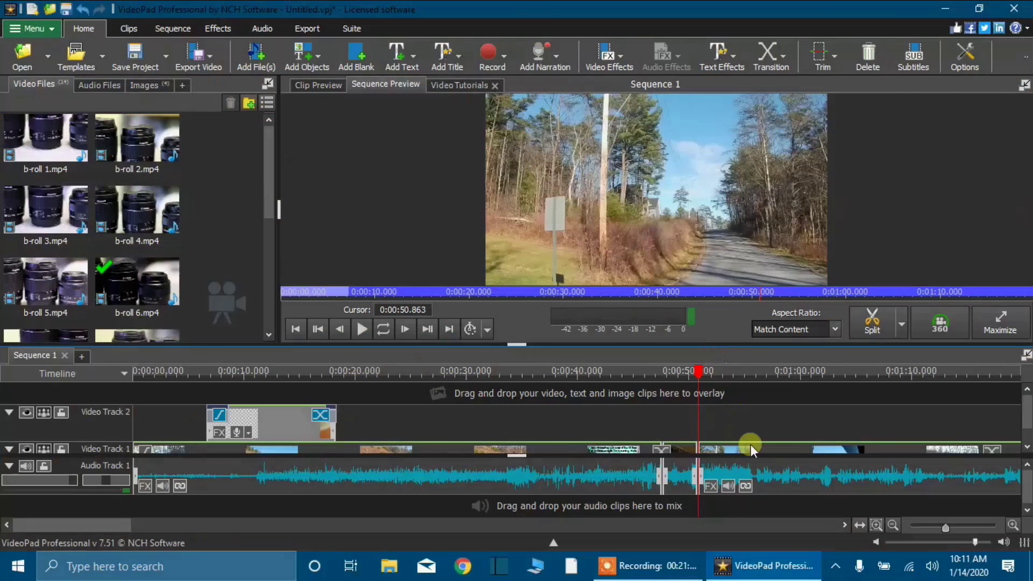
# Slow the short clip between the two cuts to 50% speed, with the option to keep audio pitch unchanged turned off
pyautogui.click(681, 472)
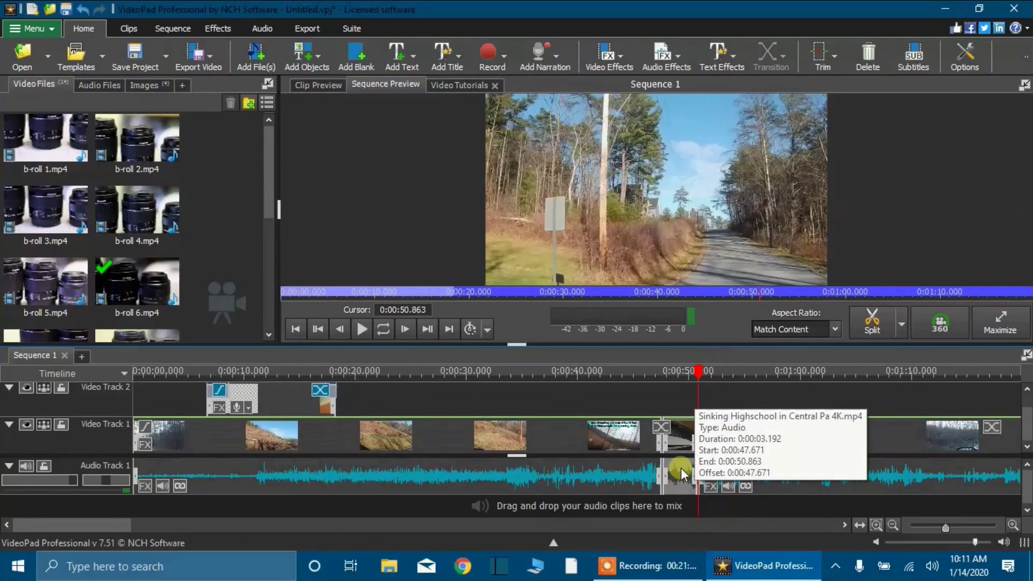
pyautogui.rightClick(681, 473)
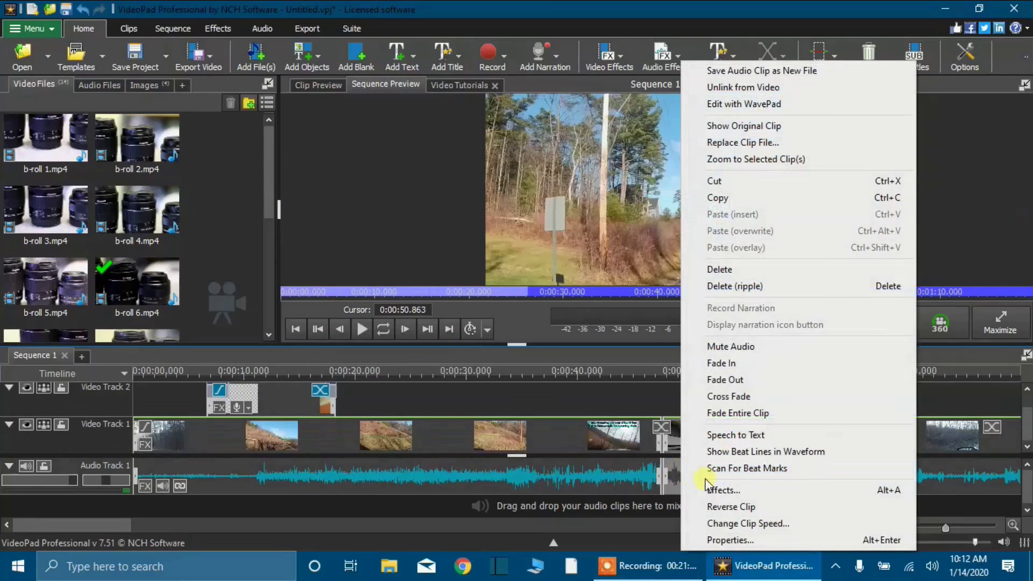
pyautogui.click(746, 525)
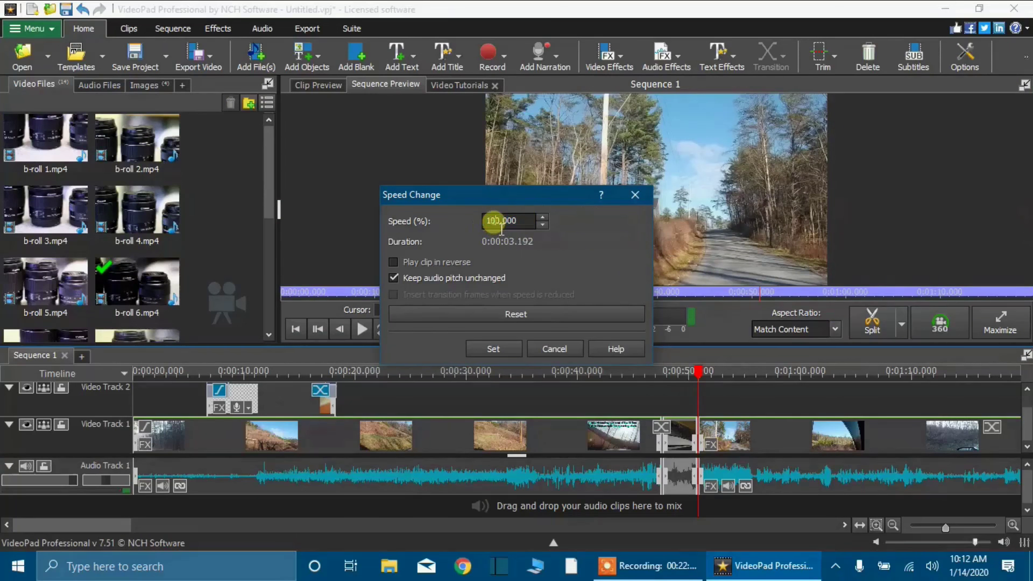
pyautogui.write('10')
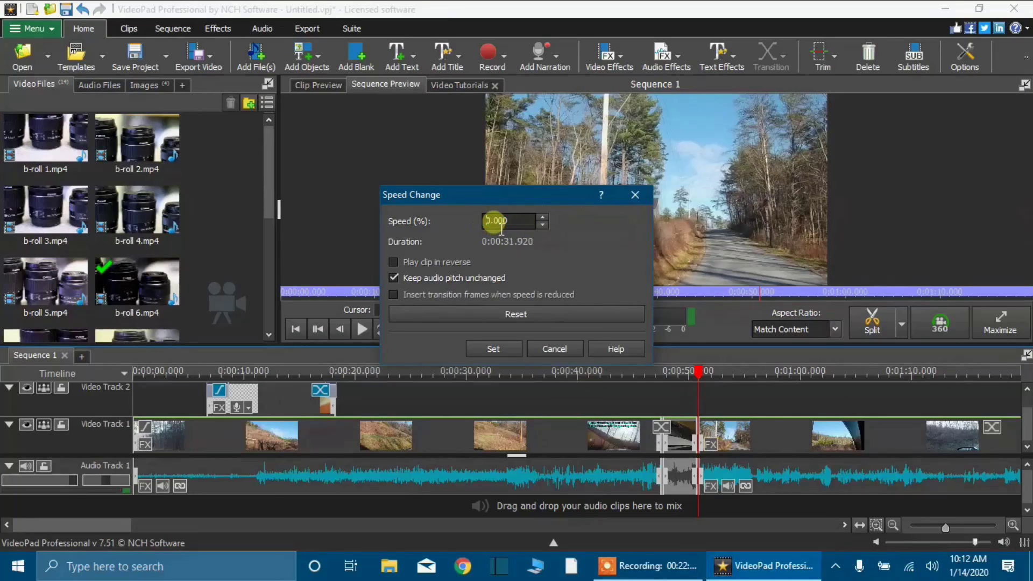
pyautogui.press('BackSpace')
pyautogui.write('5')
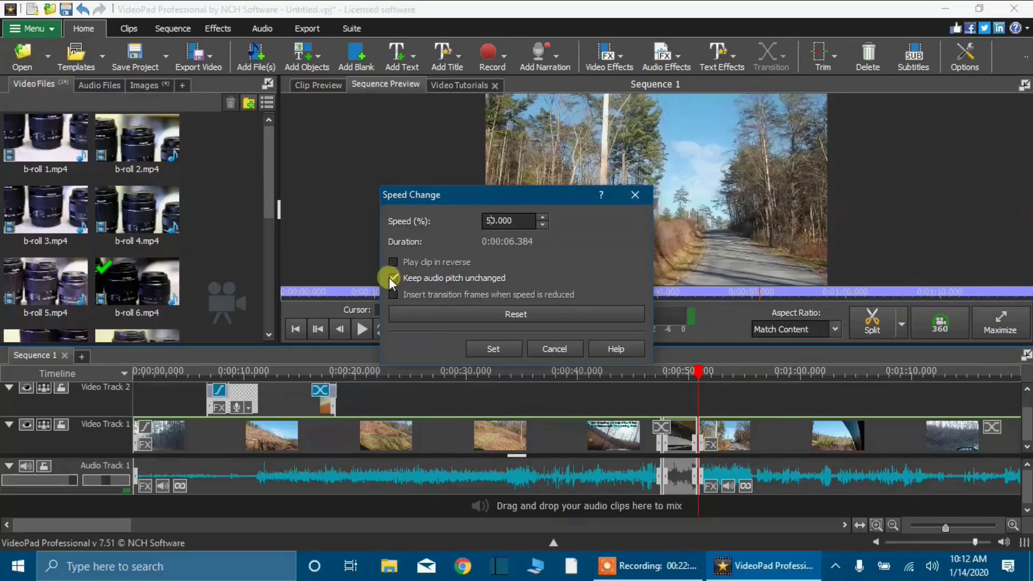
pyautogui.click(389, 276)
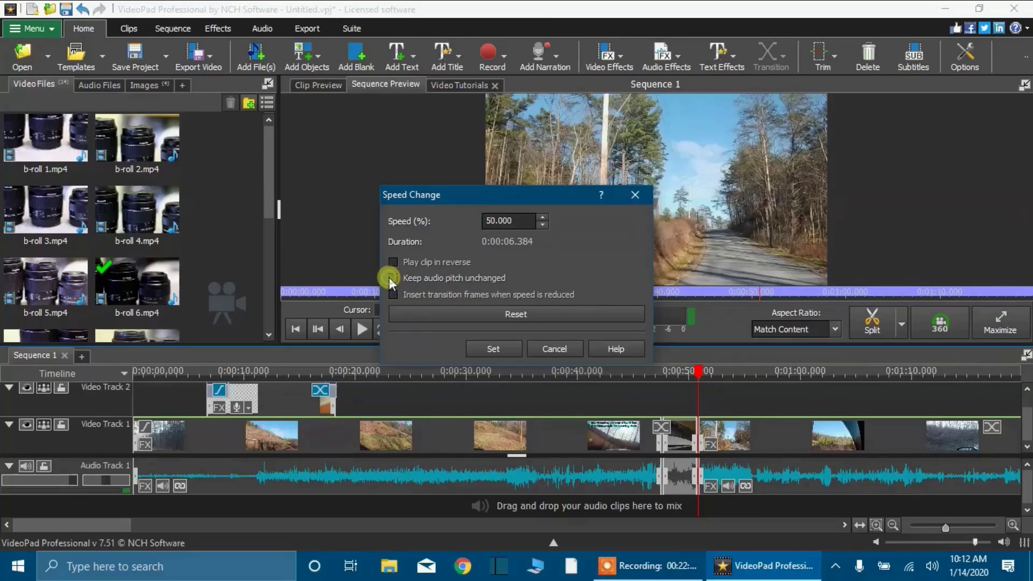
pyautogui.click(487, 349)
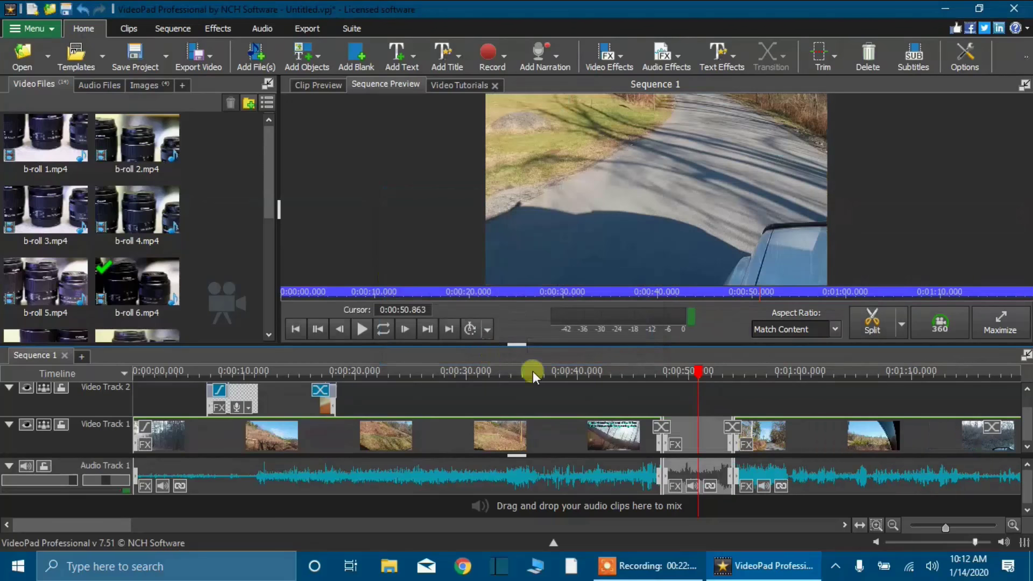
# Play back the slowed clip from 0:00:45.967 and pause at 0:00:56.023
pyautogui.click(718, 452)
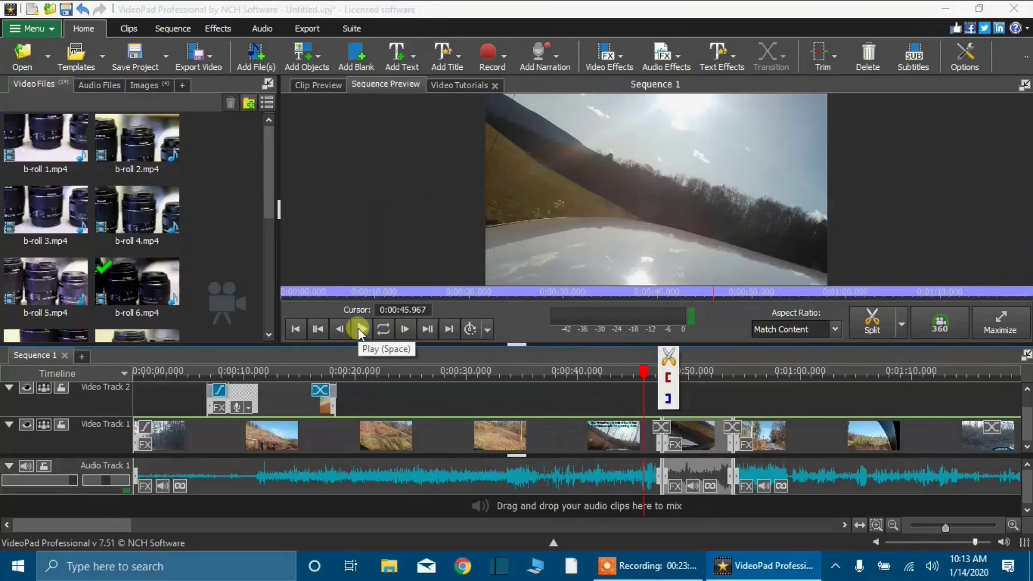
pyautogui.click(358, 328)
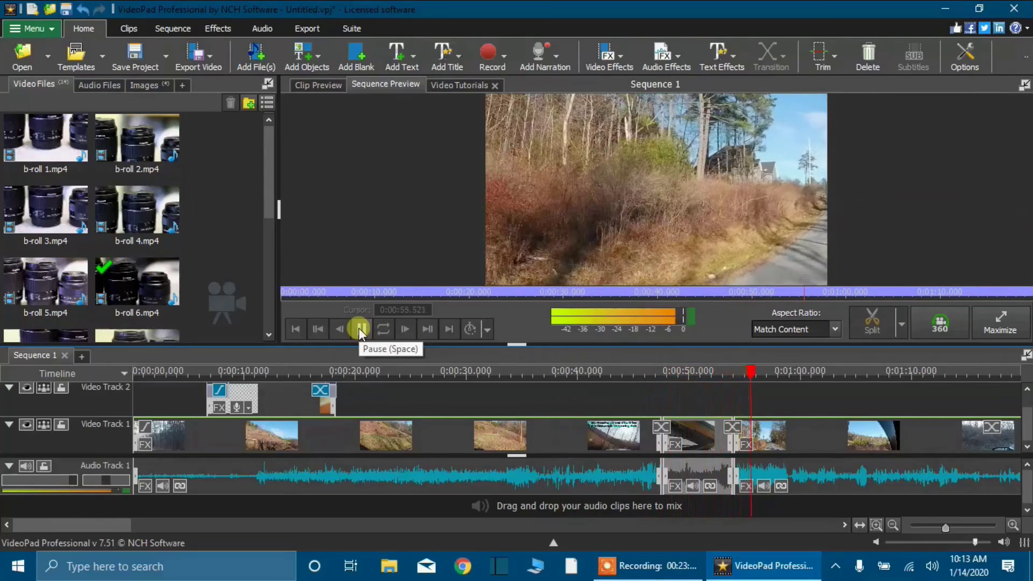
pyautogui.click(359, 329)
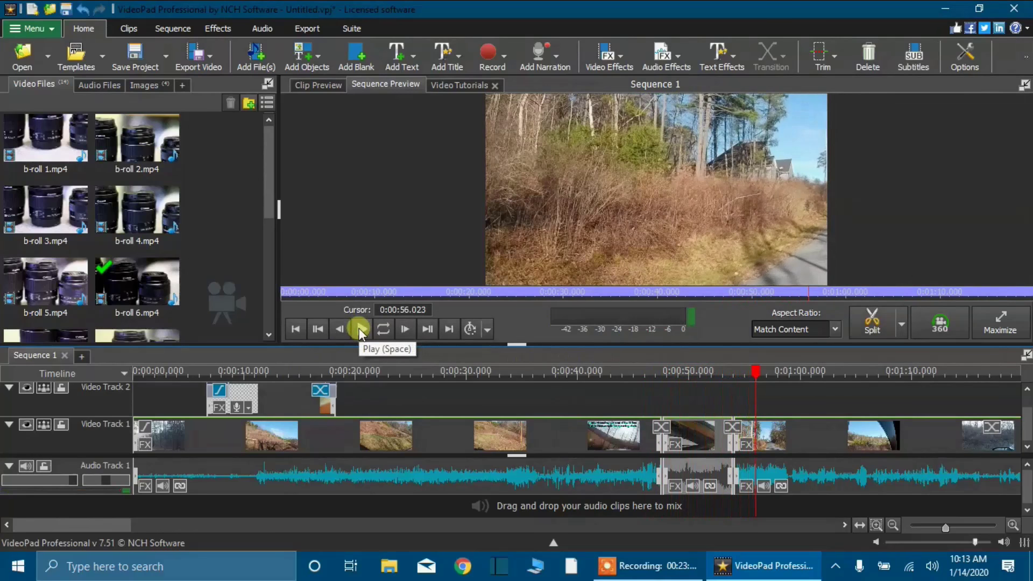
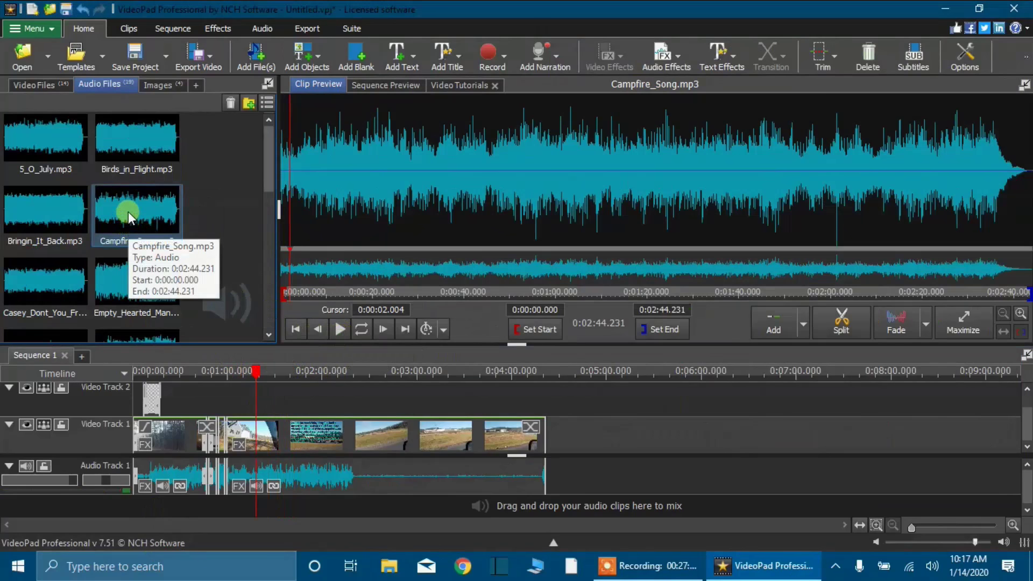
# Add Campfire_Song.mp3 on a new audio track just after the 0:01:00 mark and lower its clip volume
pyautogui.moveTo(128, 212); pyautogui.dragTo(237, 505)
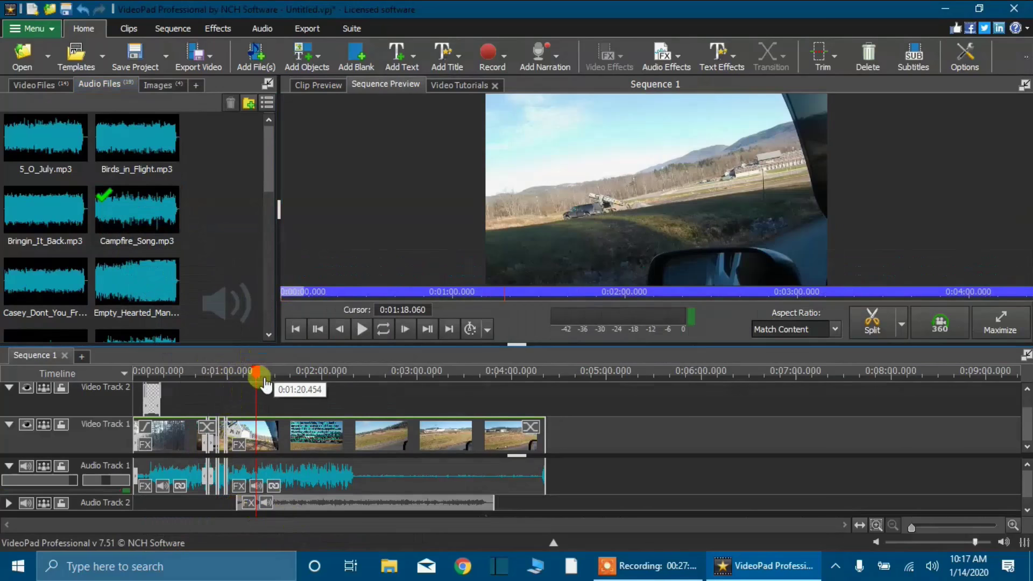
pyautogui.moveTo(259, 380); pyautogui.dragTo(239, 386)
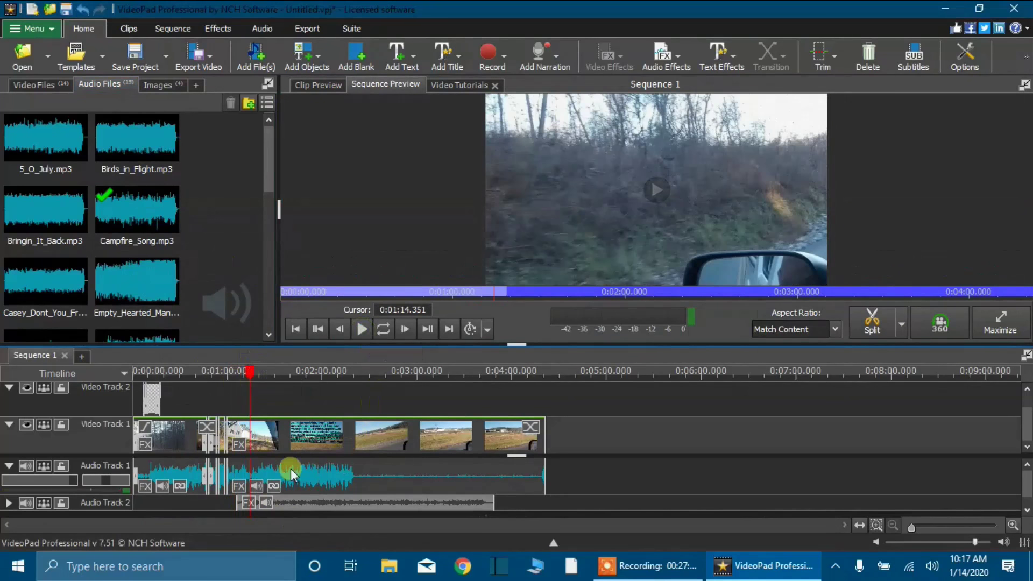
pyautogui.click(265, 504)
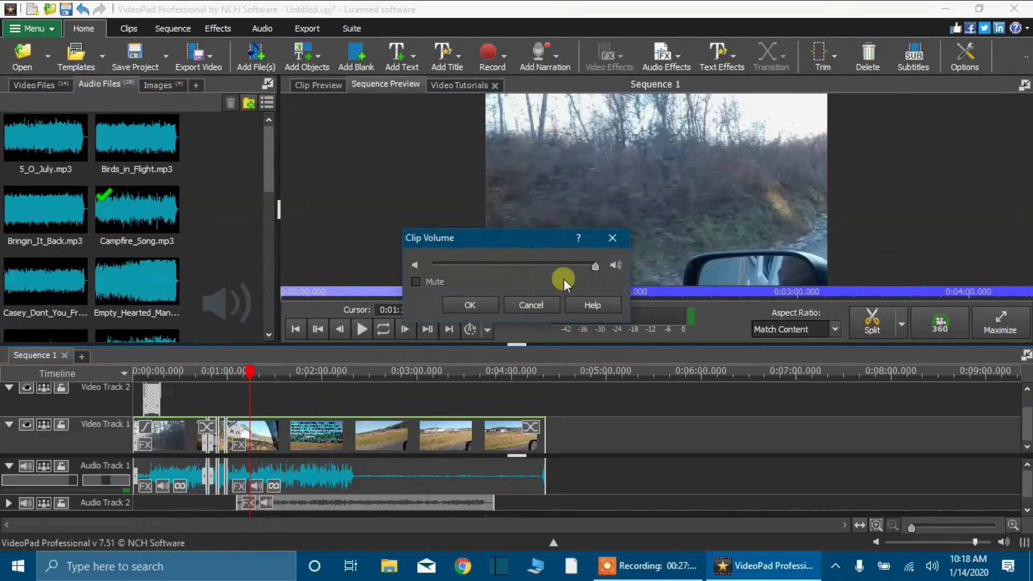
pyautogui.moveTo(595, 266); pyautogui.dragTo(476, 266)
pyautogui.click(472, 304)
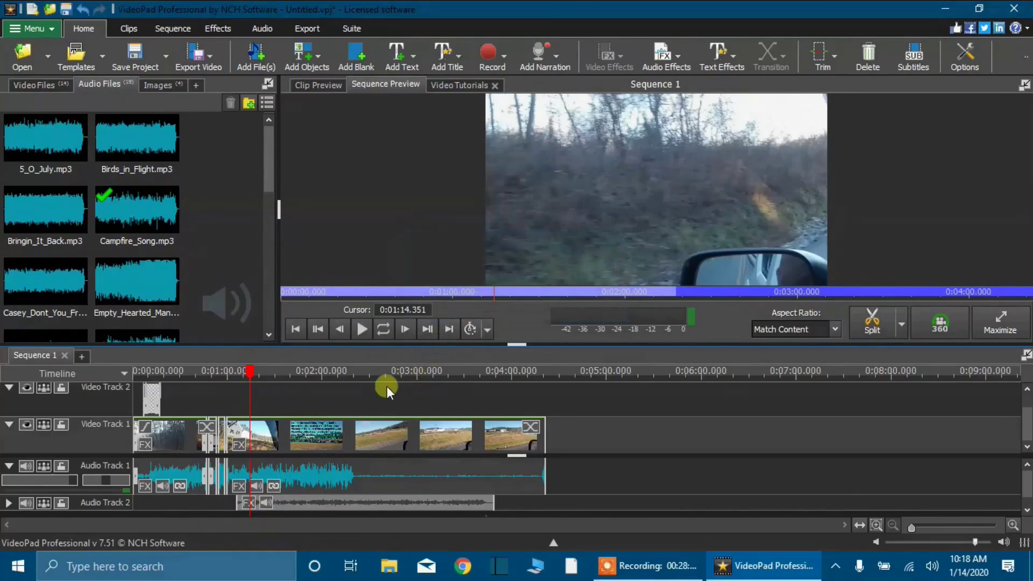
# Play back the main audio mixed with the quieter music from 0:01:14.351 and pause at 0:01:24.494
pyautogui.click(366, 328)
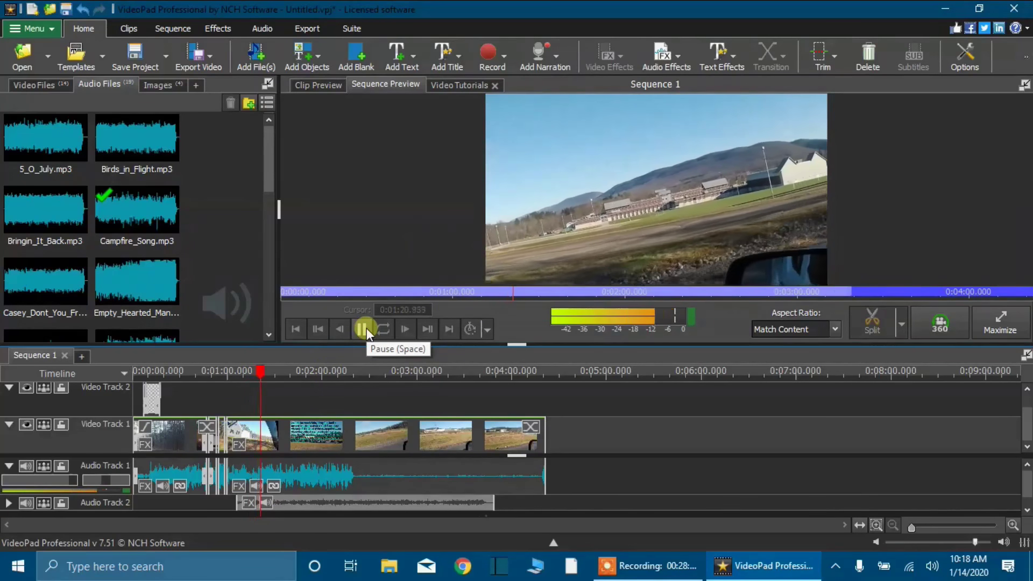
pyautogui.click(363, 329)
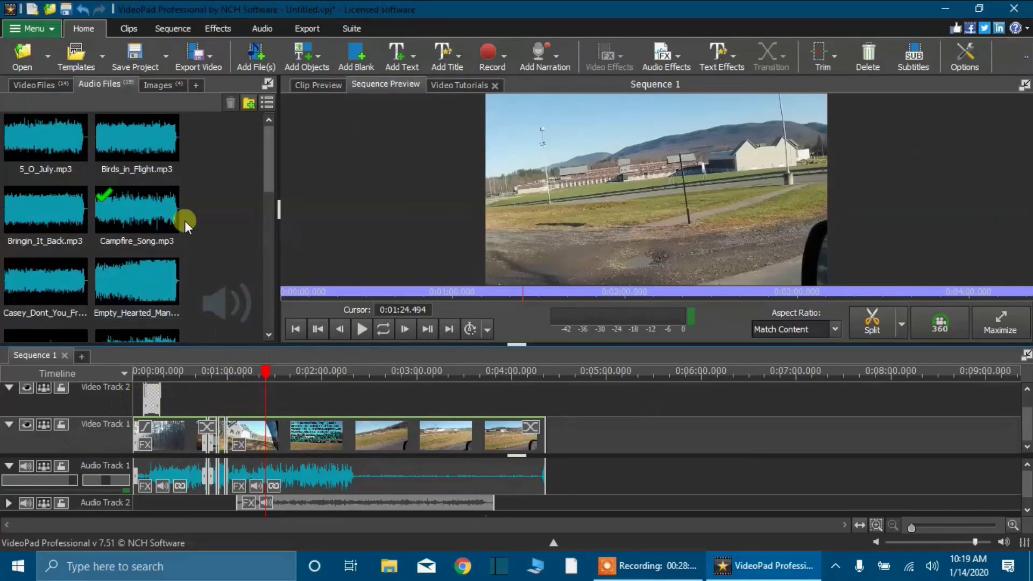
# Overlay the phone-and-candle image on Video Track 2 at 0:01:24.494 and shorten it to about 1.4 seconds
pyautogui.click(157, 85)
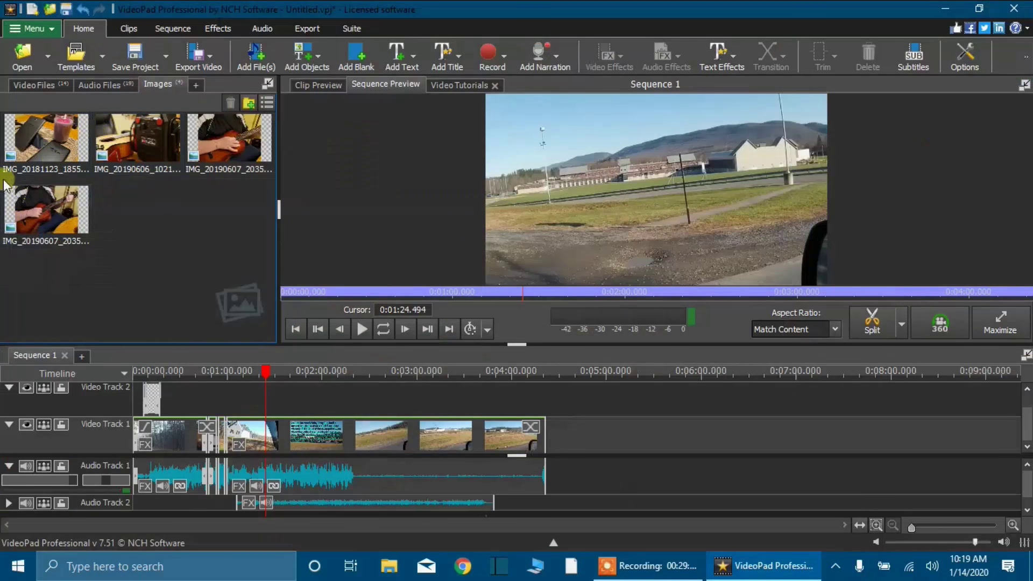
pyautogui.moveTo(54, 110); pyautogui.dragTo(267, 405)
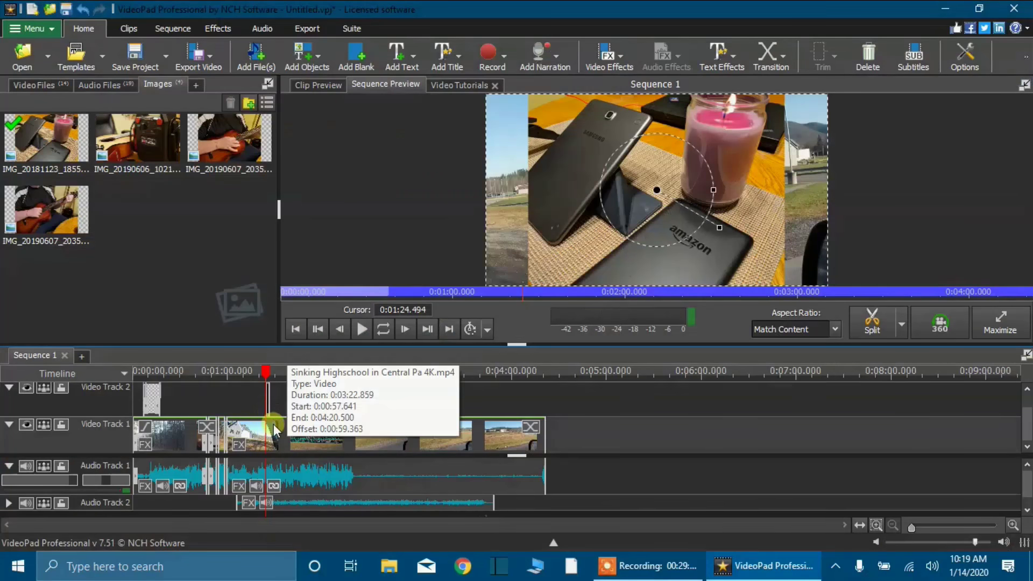
pyautogui.scroll(5, 275, 428)
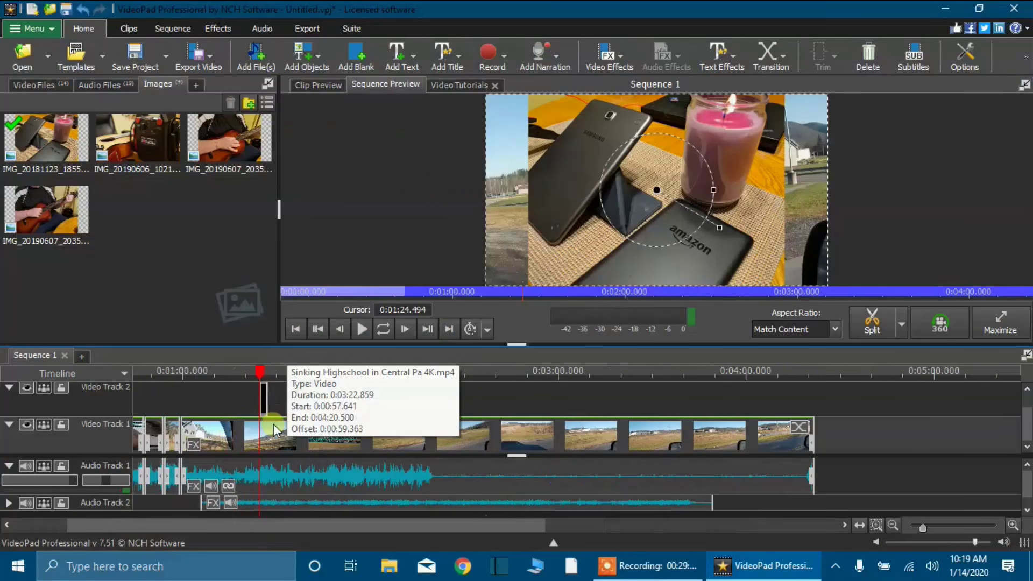
pyautogui.scroll(3, 263, 433)
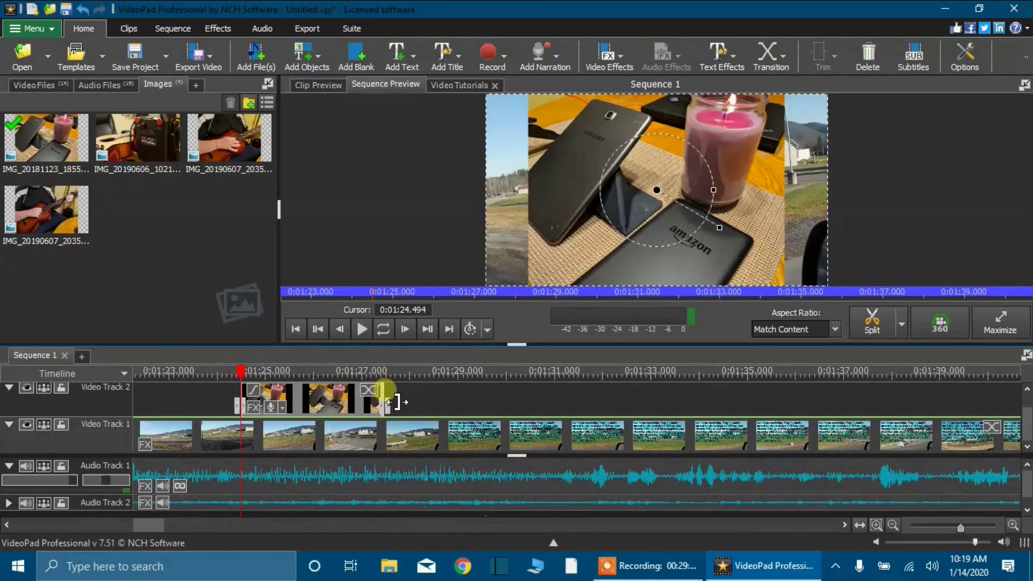
pyautogui.moveTo(397, 402); pyautogui.dragTo(557, 420)
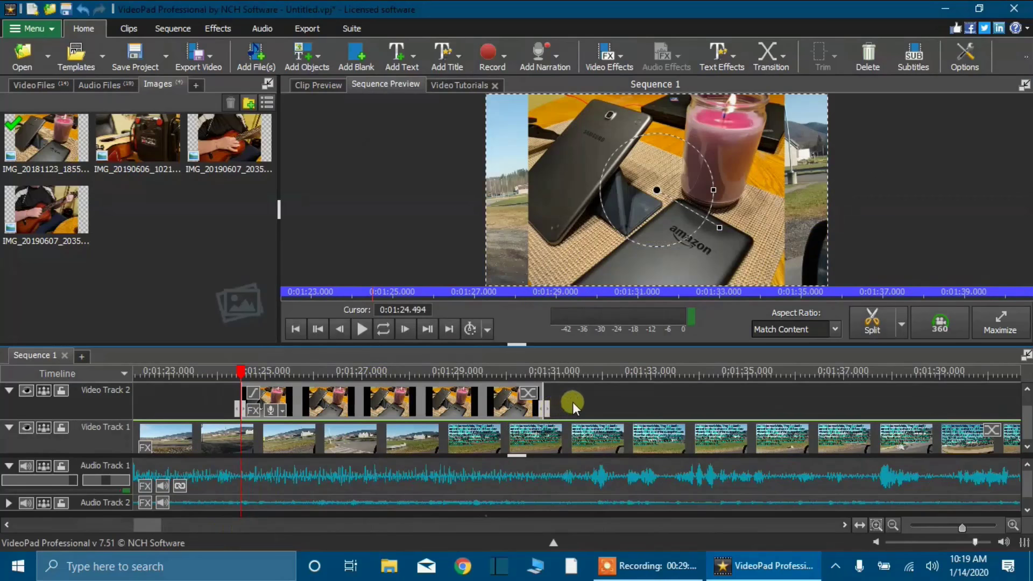
pyautogui.moveTo(559, 403); pyautogui.dragTo(317, 411)
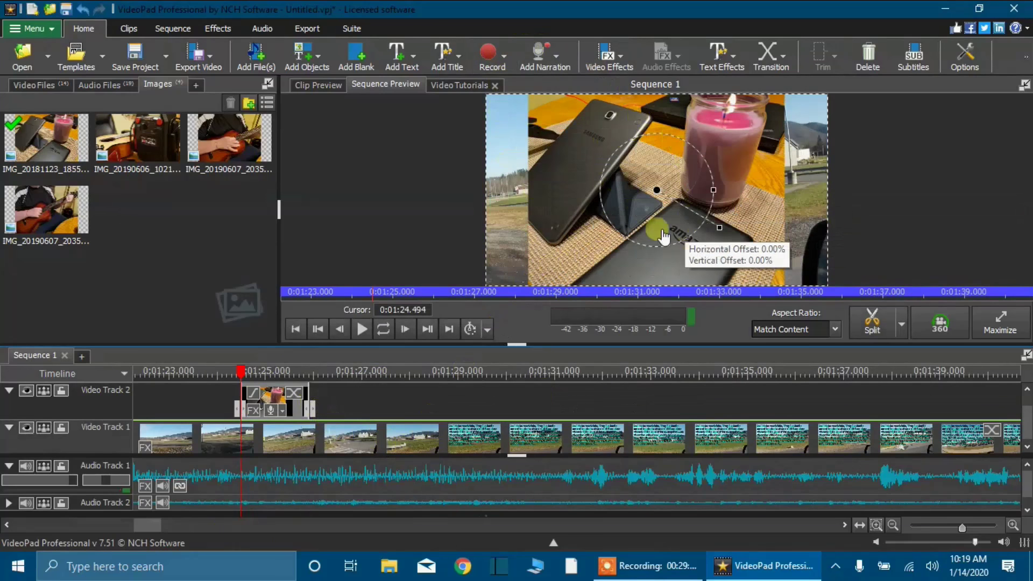
# Play back the sequence from 0:01:23.498 through the image overlay
pyautogui.click(193, 372)
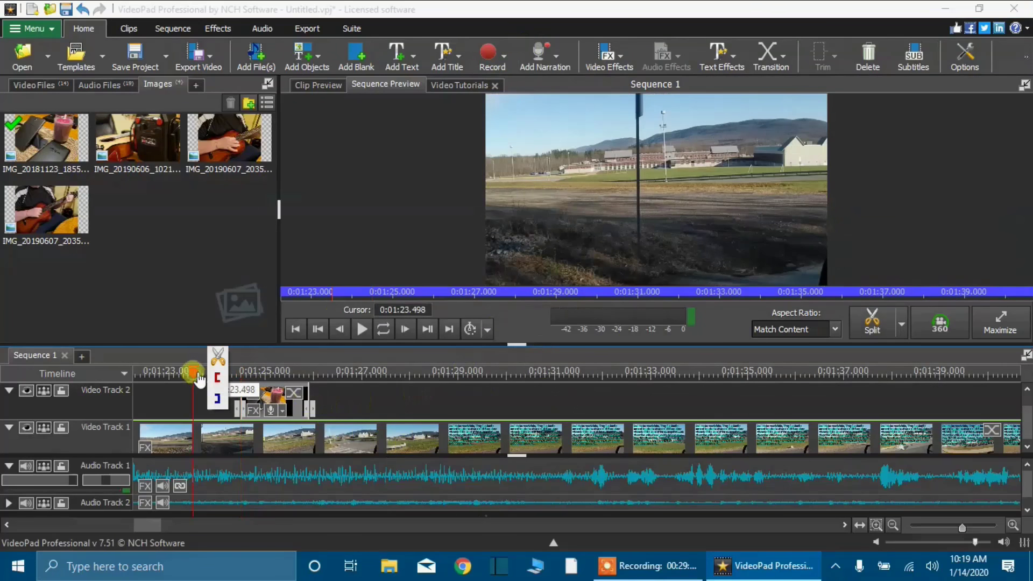
pyautogui.click(360, 329)
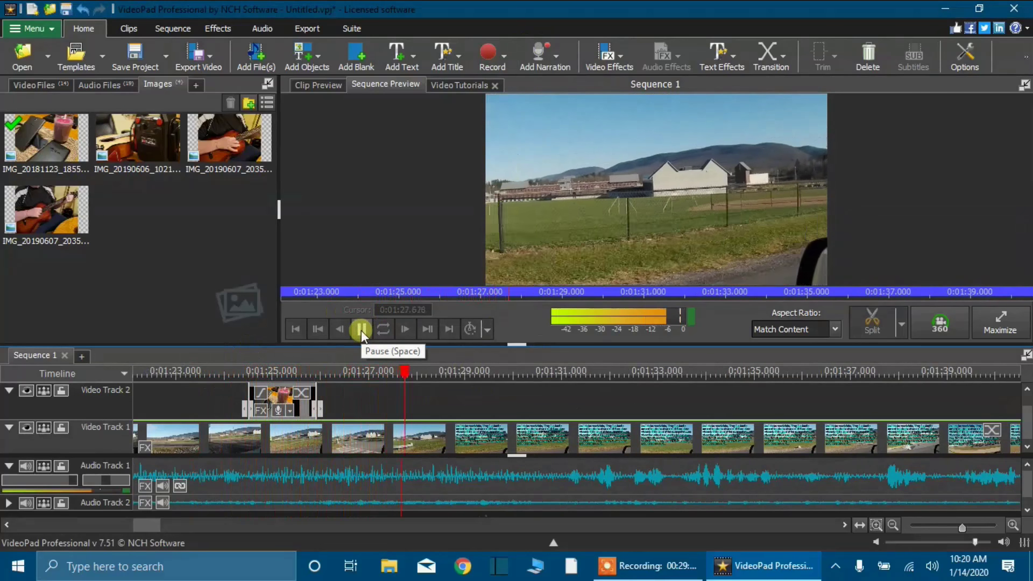
# Add a Scrolling Left to Right text overlay at 0:02:00.010 above the Video Track 1 footage
pyautogui.click(540, 370)
pyautogui.moveTo(545, 370); pyautogui.dragTo(481, 365)
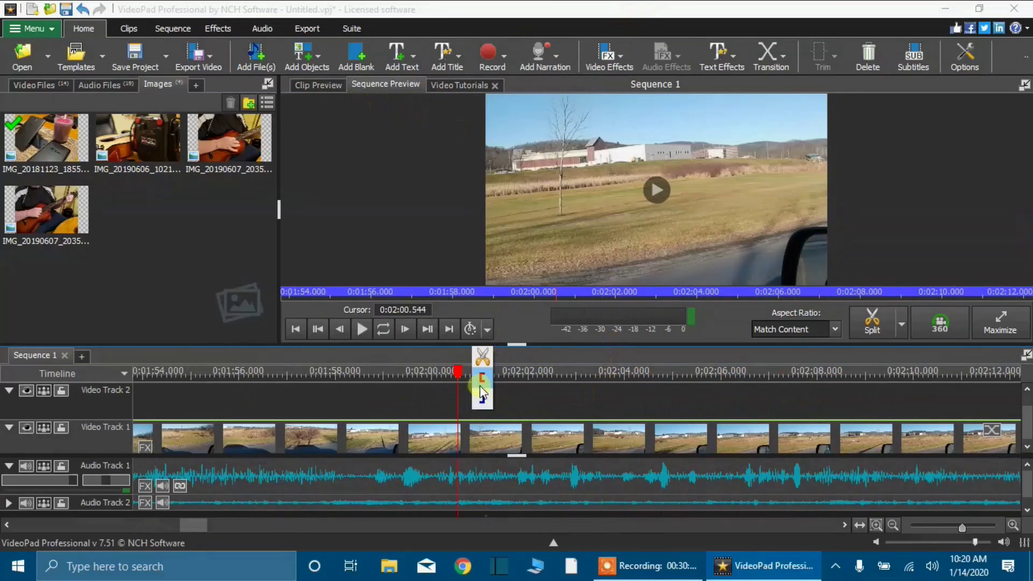
pyautogui.moveTo(464, 377); pyautogui.dragTo(438, 375)
pyautogui.moveTo(439, 376)
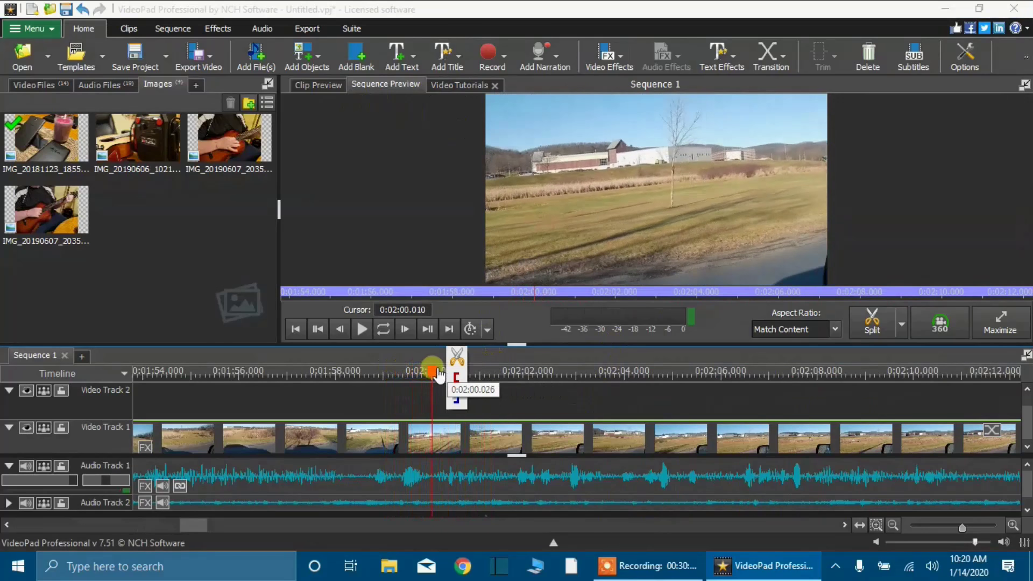
pyautogui.click(445, 445)
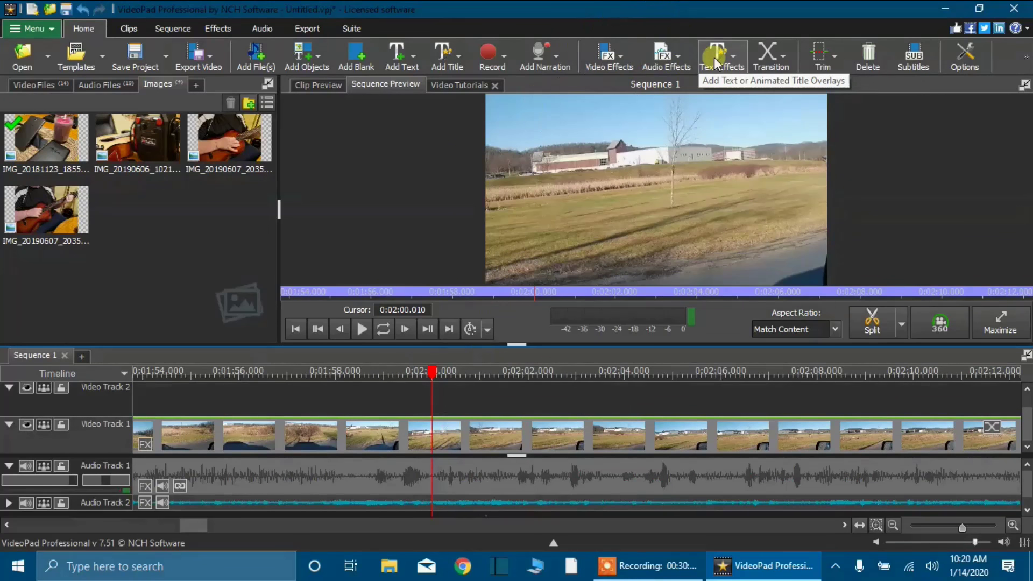
pyautogui.click(731, 53)
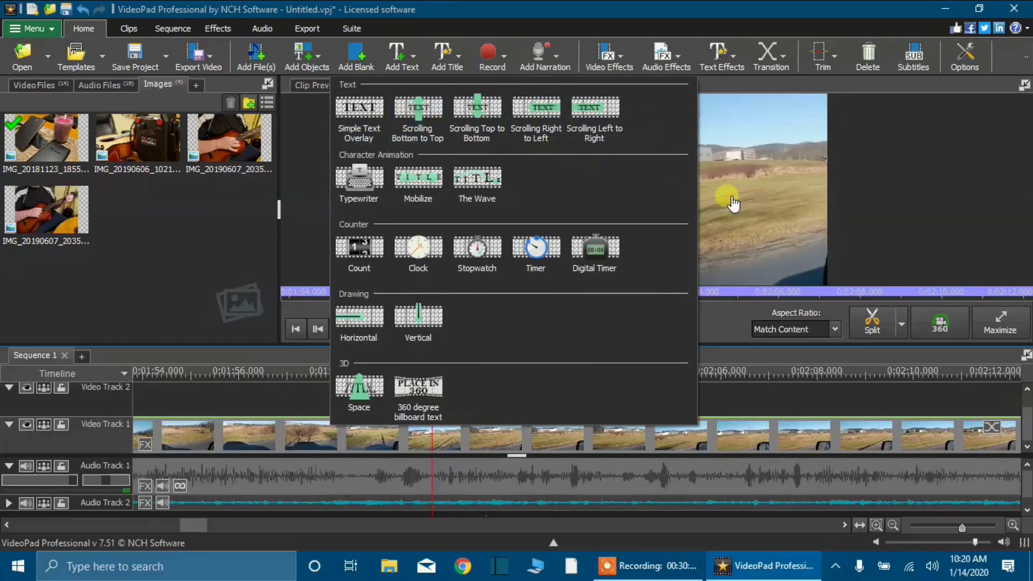
pyautogui.click(588, 109)
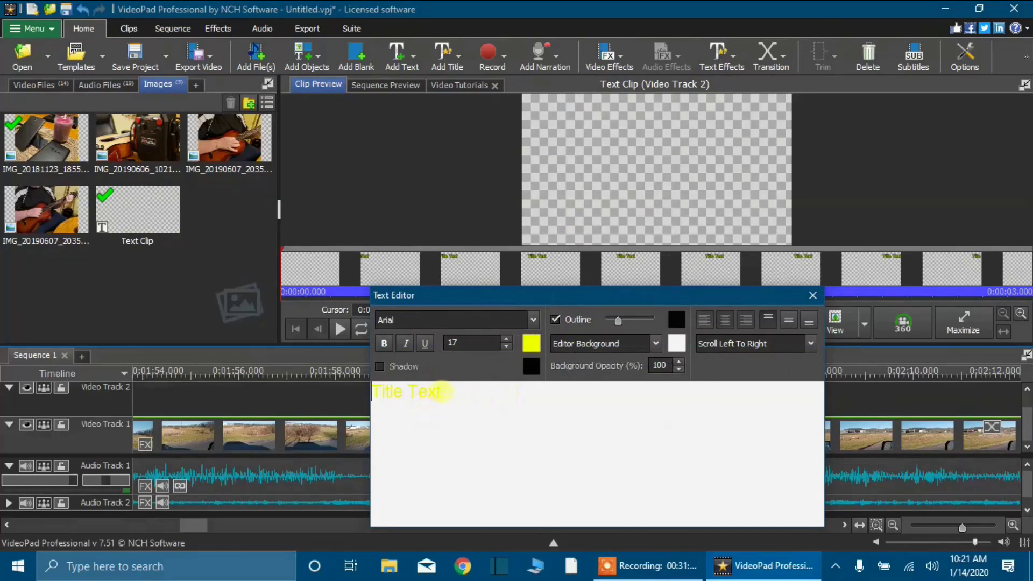
# Colour the title text red (fc0307) and enable a black shadow
pyautogui.moveTo(437, 392); pyautogui.dragTo(326, 401)
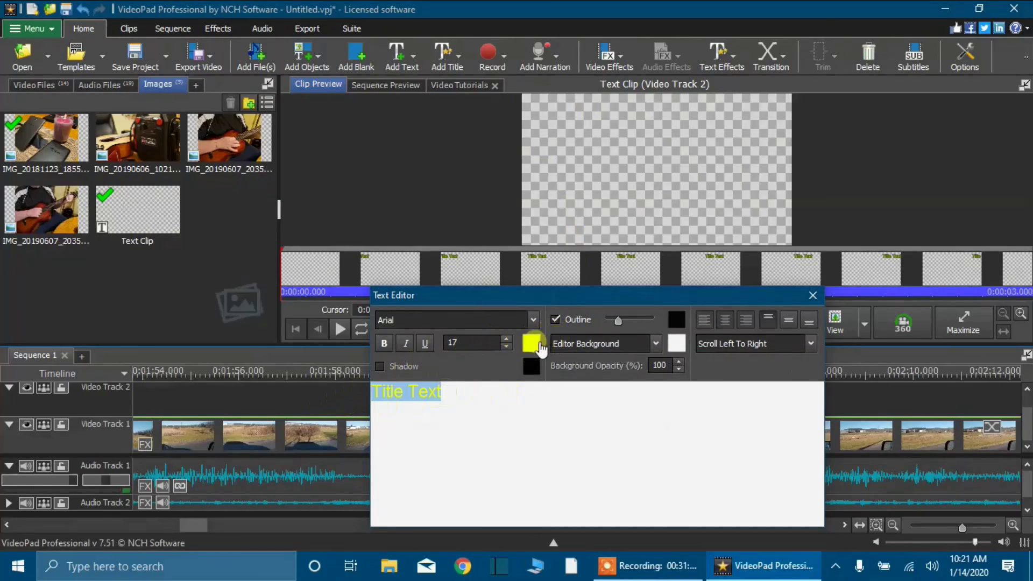
pyautogui.click(540, 347)
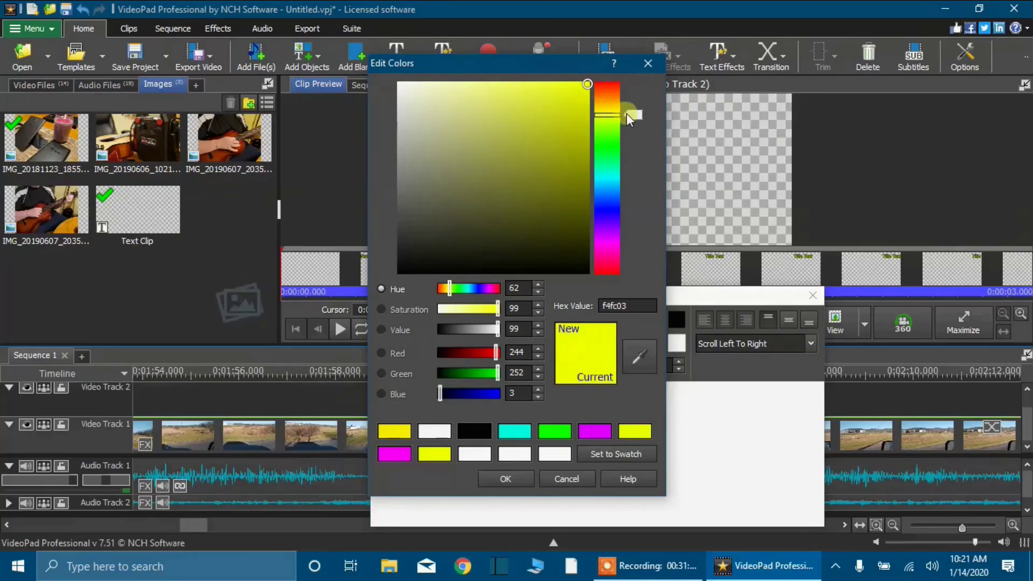
pyautogui.moveTo(641, 115); pyautogui.dragTo(640, 290)
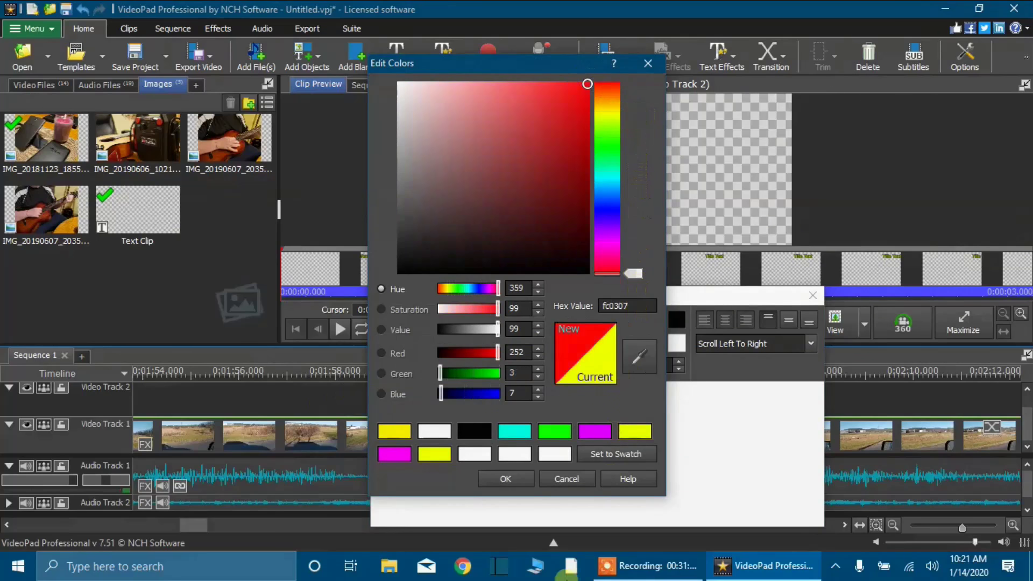
pyautogui.click(522, 477)
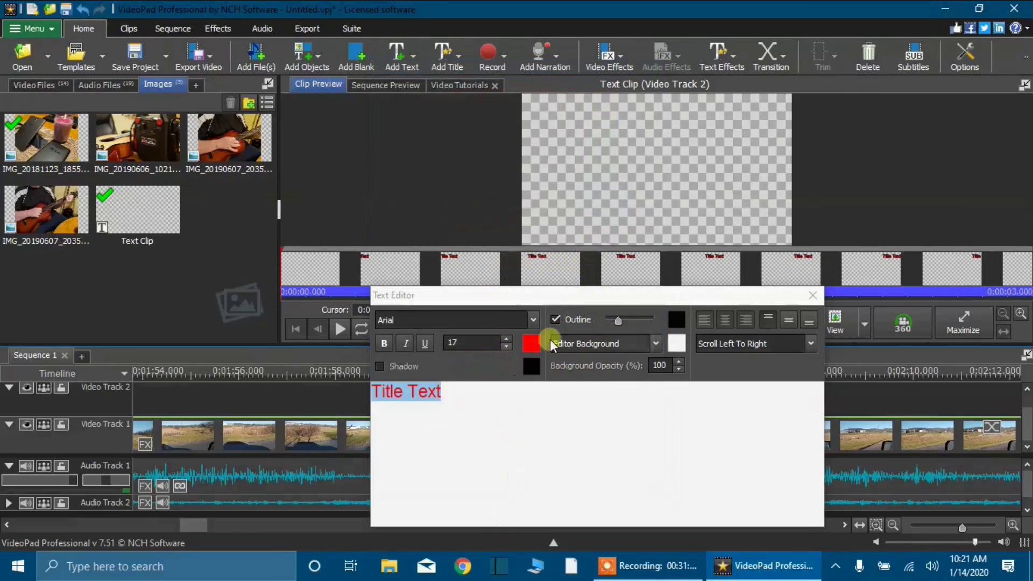
pyautogui.click(380, 367)
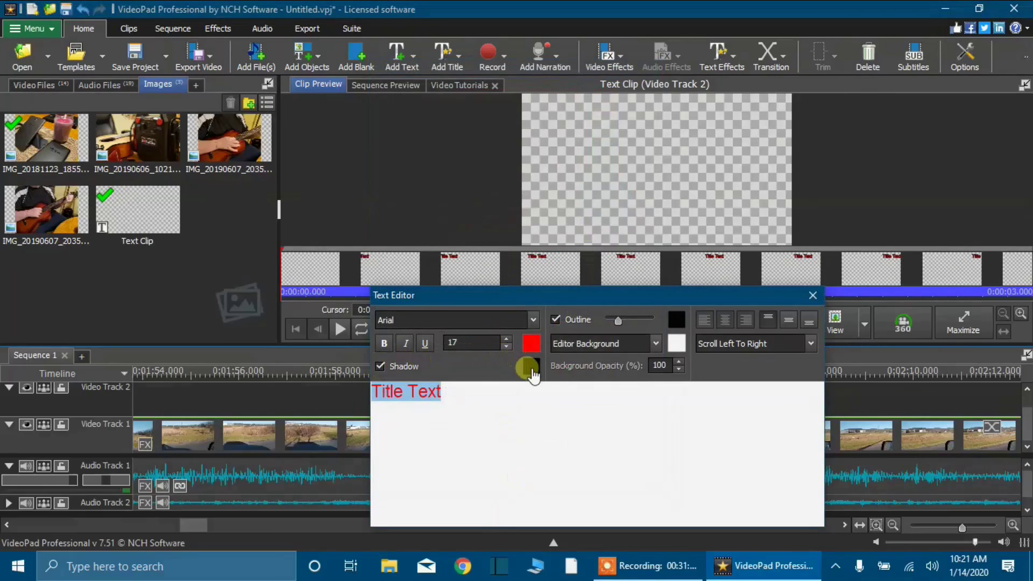
pyautogui.click(532, 371)
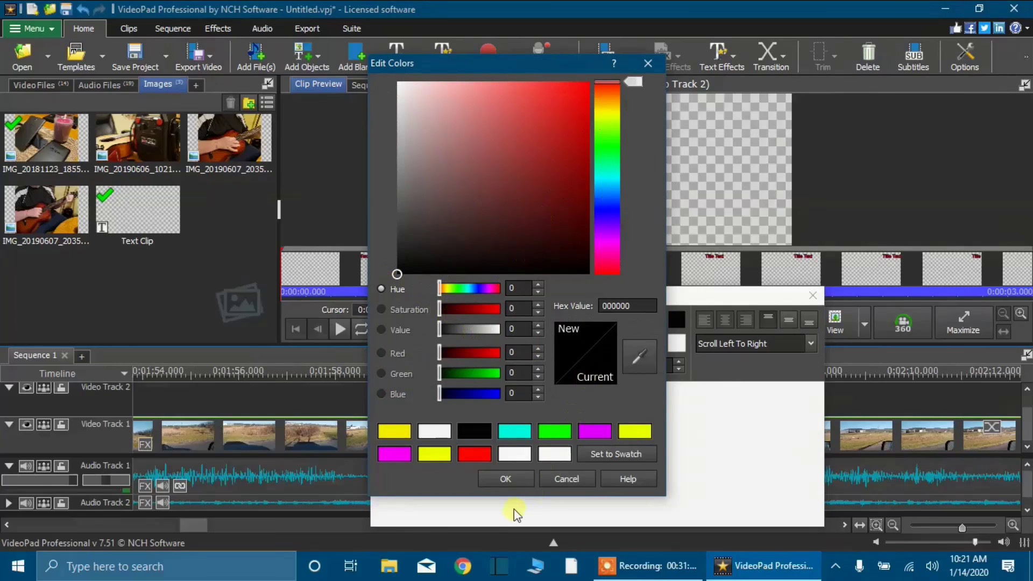
pyautogui.click(506, 478)
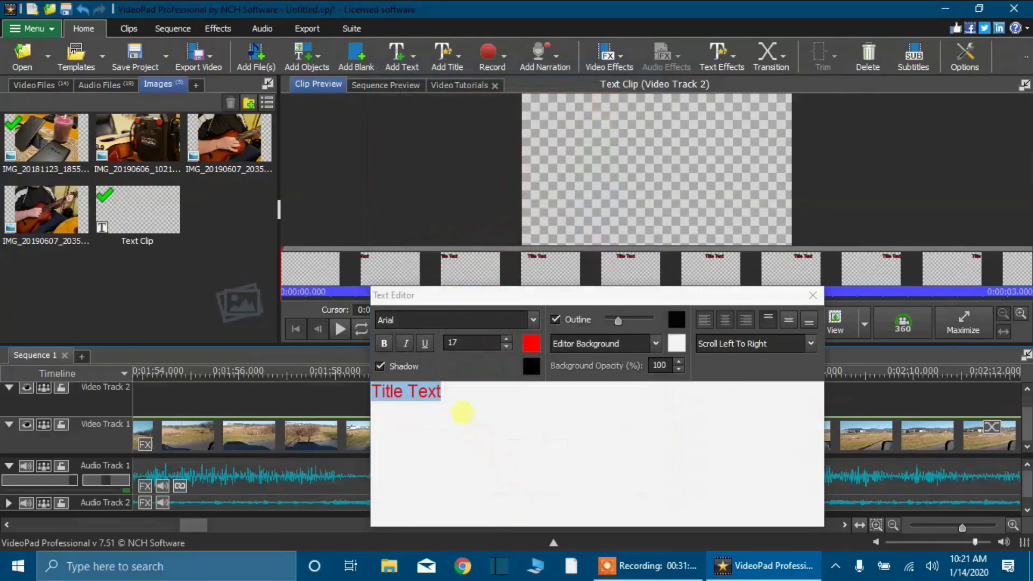
# Replace the placeholder title with "Test audio example"
pyautogui.click(442, 392)
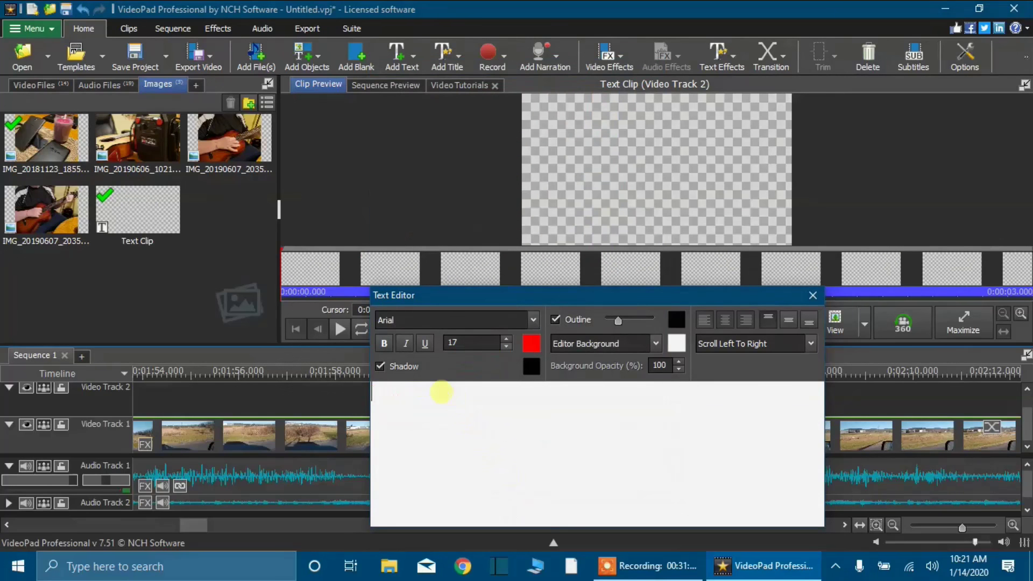
pyautogui.write('Test au')
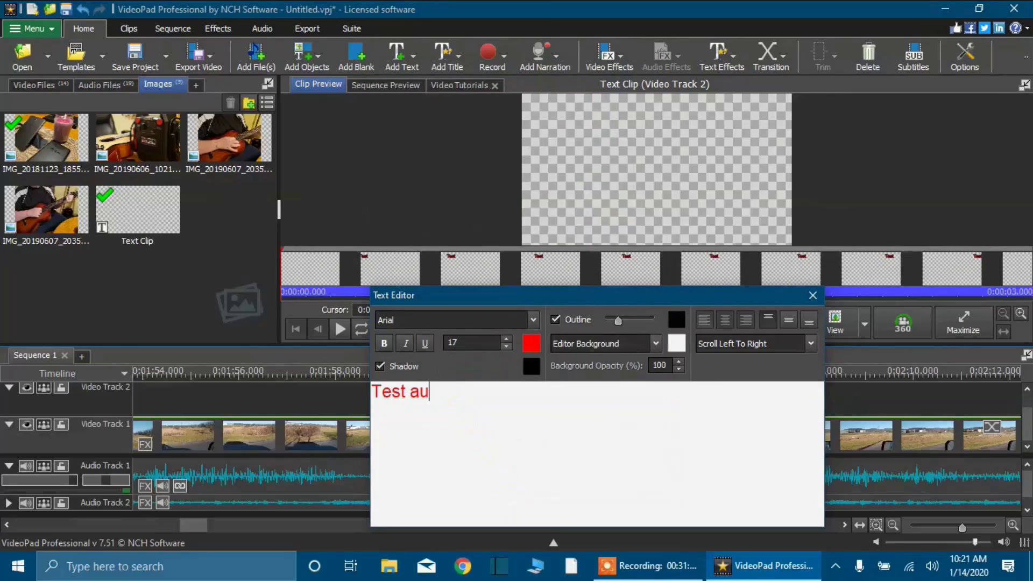
pyautogui.write('dio')
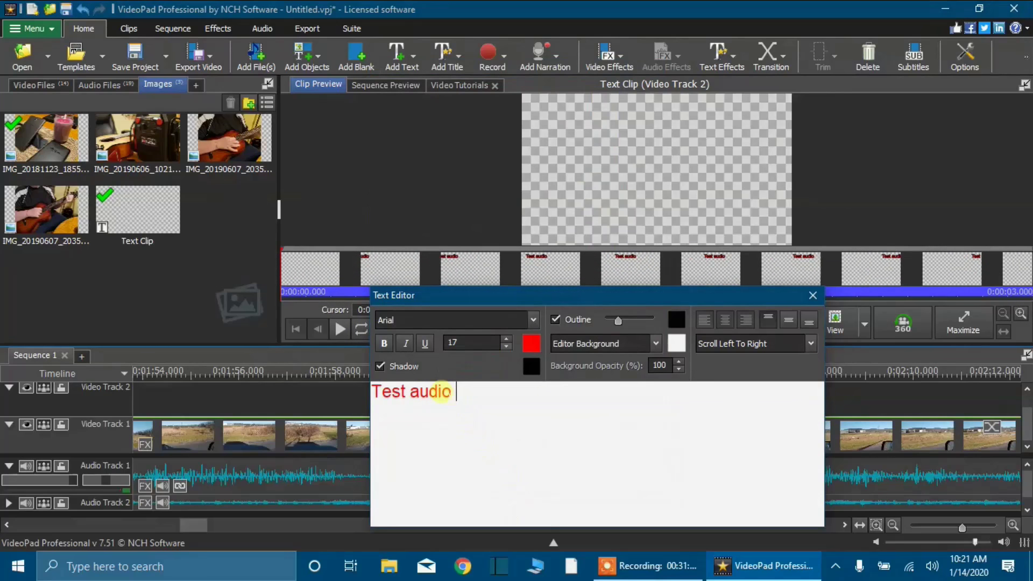
pyautogui.write(' example')
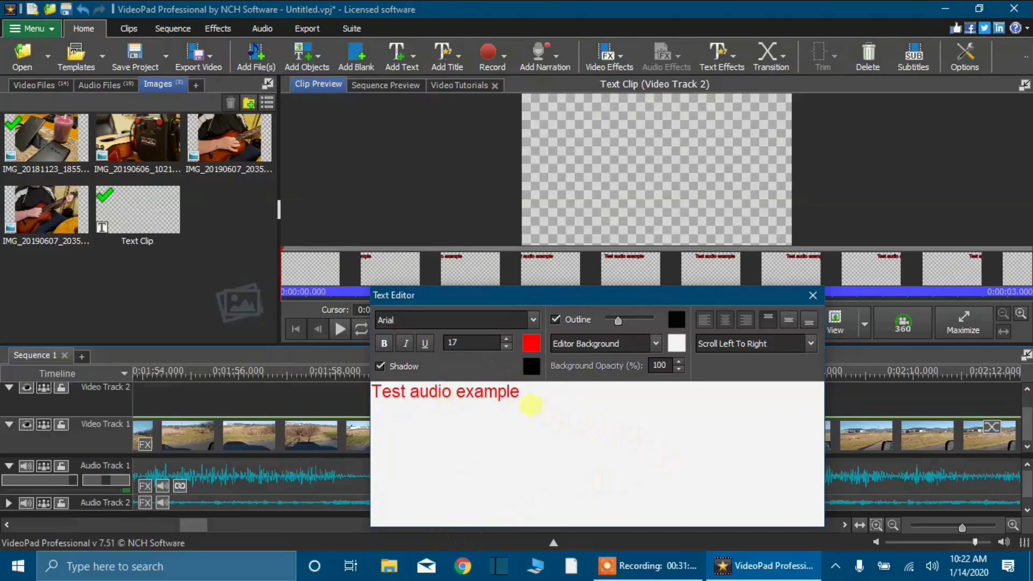
# Set the "Test audio example" text size to 25 and play back the sequence from 0:01:59.209
pyautogui.moveTo(520, 394); pyautogui.dragTo(363, 399)
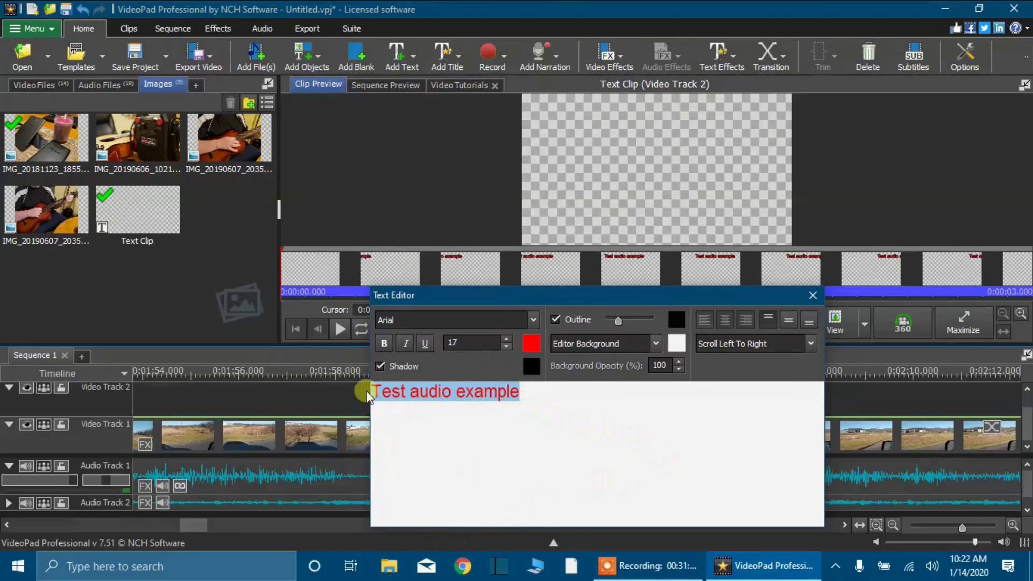
pyautogui.click(507, 339)
pyautogui.click(506, 339)
pyautogui.click(507, 339)
pyautogui.click(506, 339)
pyautogui.click(507, 339)
pyautogui.click(506, 339)
pyautogui.click(507, 339)
pyautogui.click(507, 339)
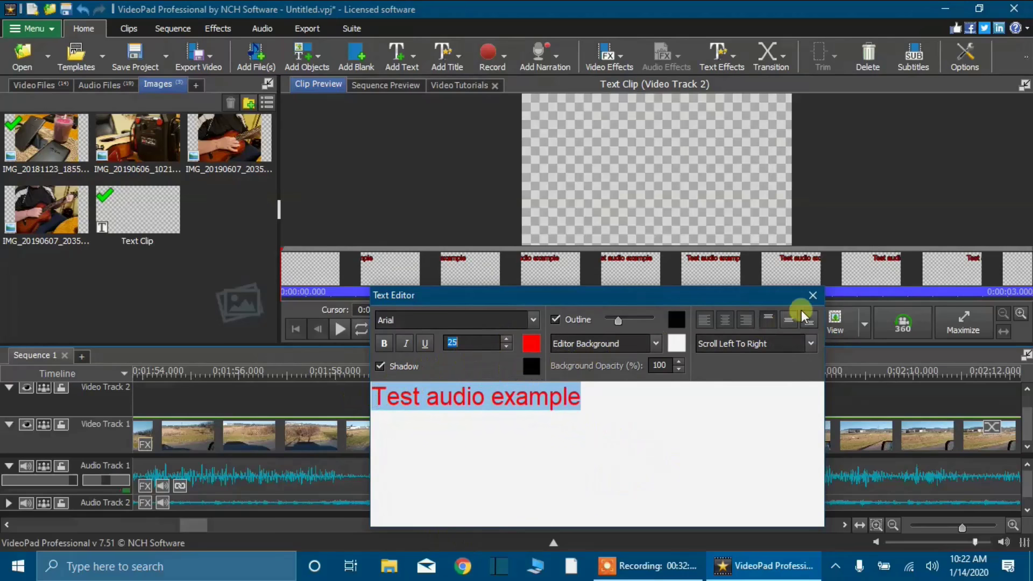
pyautogui.click(812, 292)
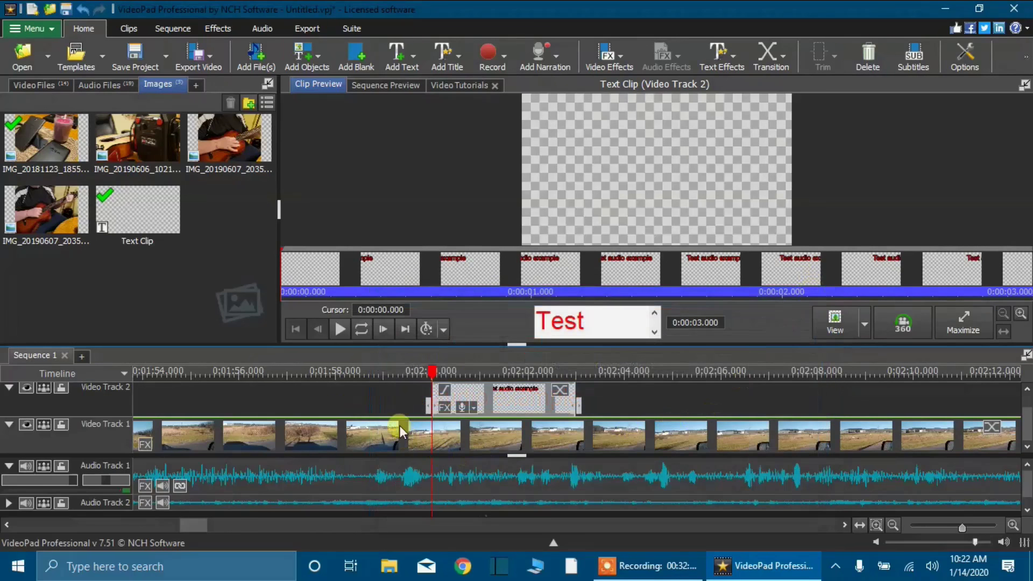
pyautogui.click(392, 376)
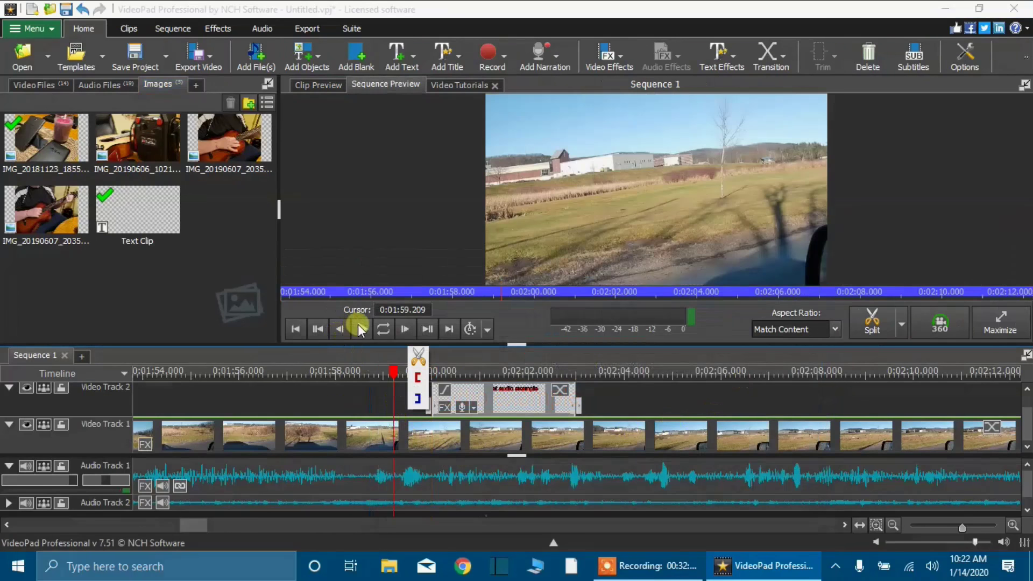
pyautogui.click(360, 328)
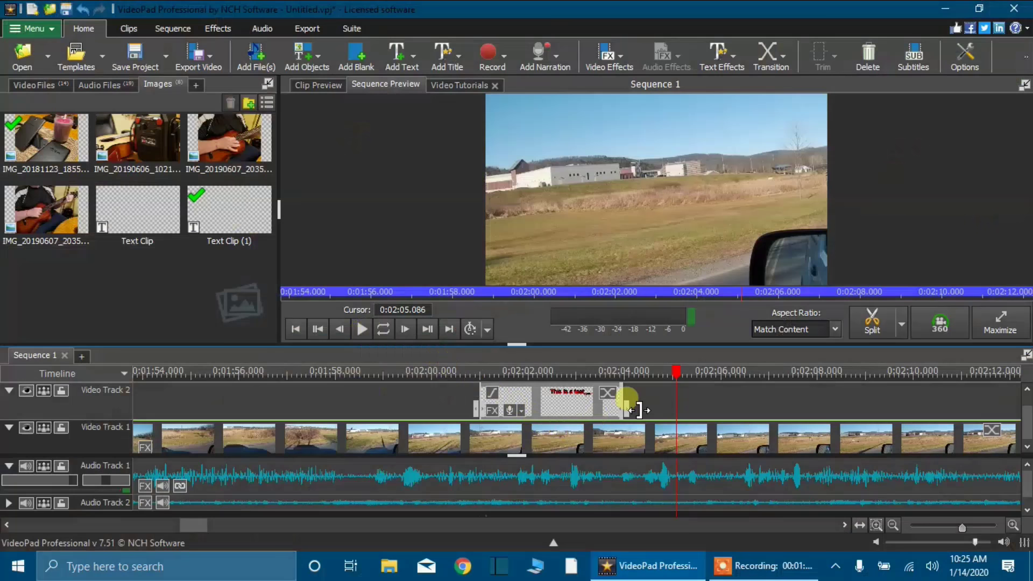
# Extend the end of the scrolling text clip on Video Track 2 to about 0:02:07.4 and play it back from 0:01:59.979
pyautogui.moveTo(639, 410); pyautogui.dragTo(803, 415)
pyautogui.click(431, 370)
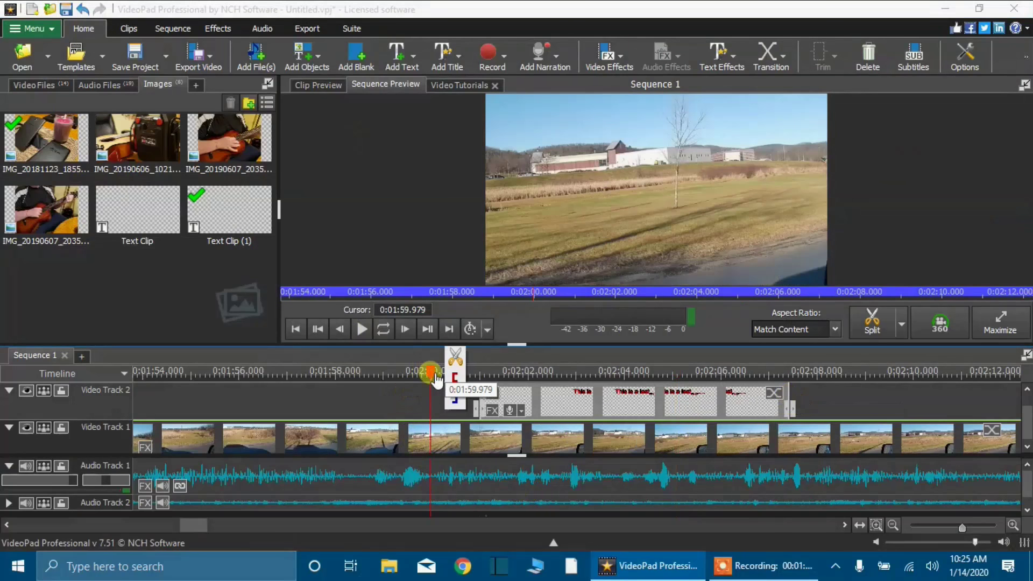
pyautogui.click(356, 331)
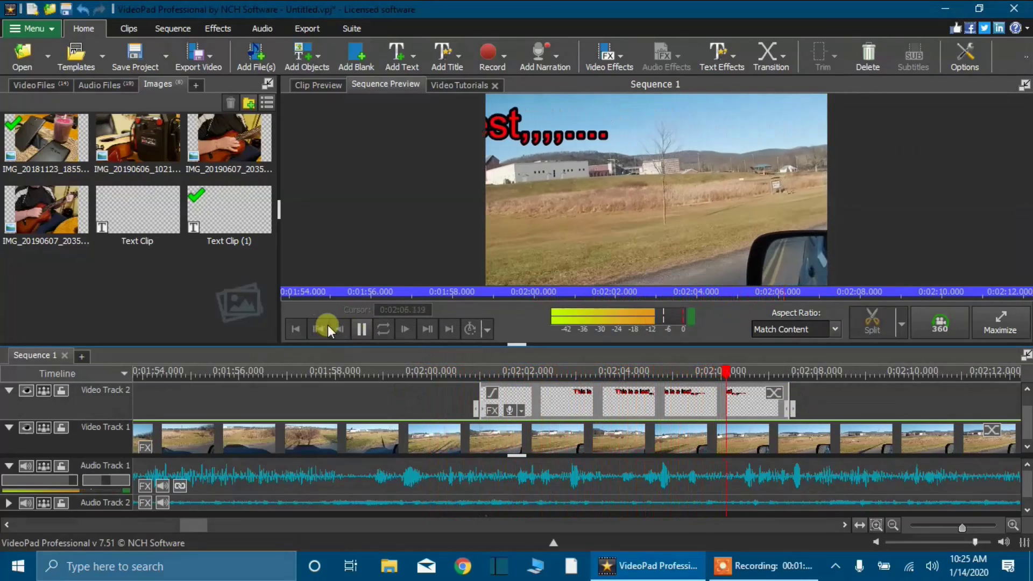
pyautogui.click(359, 330)
# Replace the scrolling text clip on Video Track 2 with a Simple Text Overlay at 0:02:00.560
pyautogui.rightClick(579, 401)
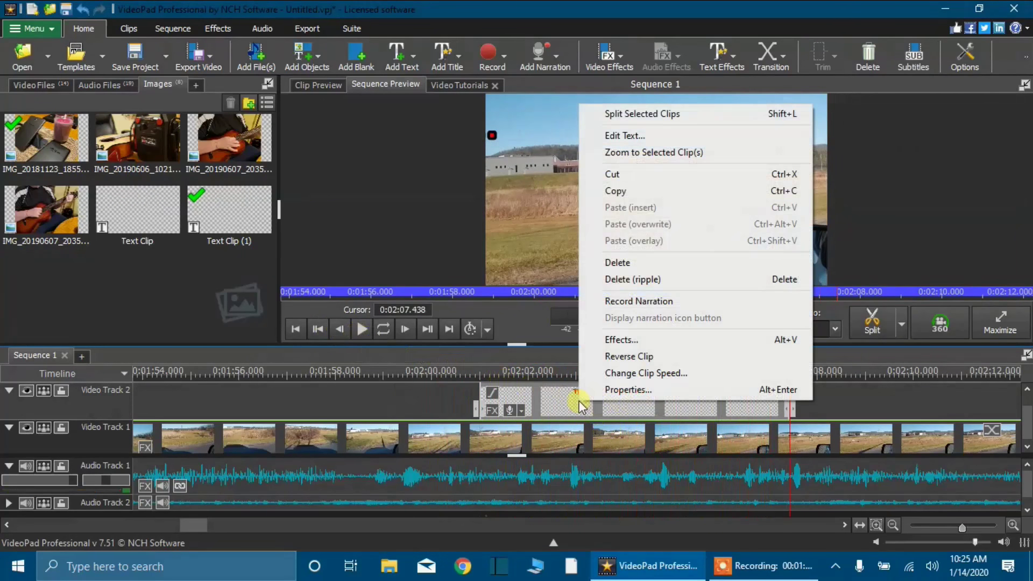
pyautogui.click(622, 261)
pyautogui.click(458, 381)
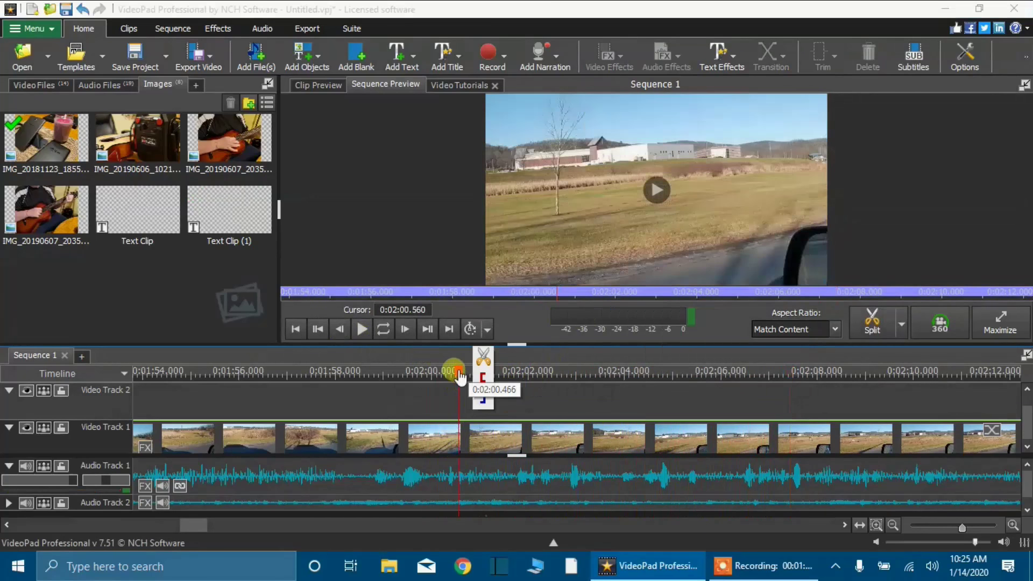
pyautogui.click(481, 441)
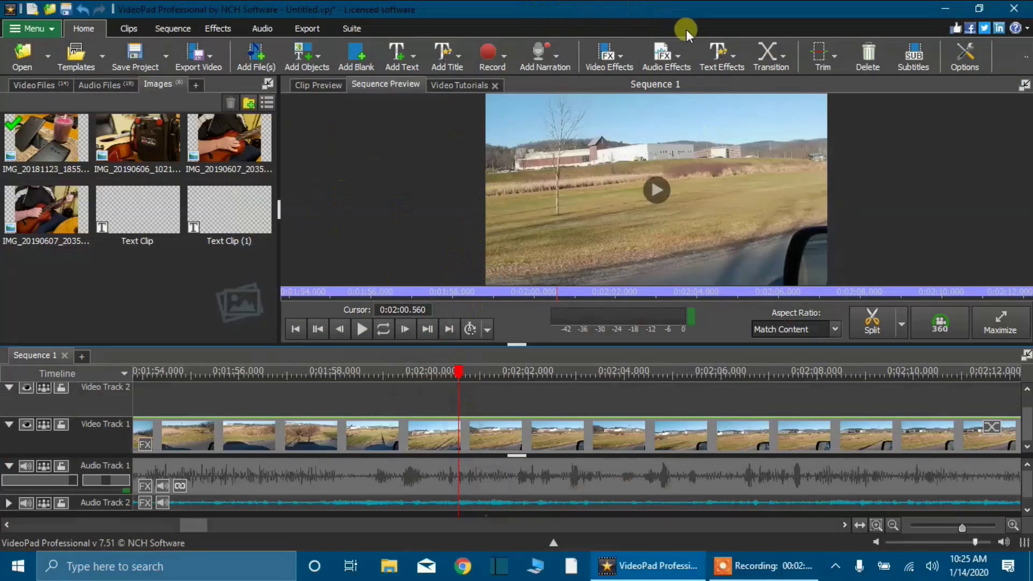
pyautogui.click(723, 52)
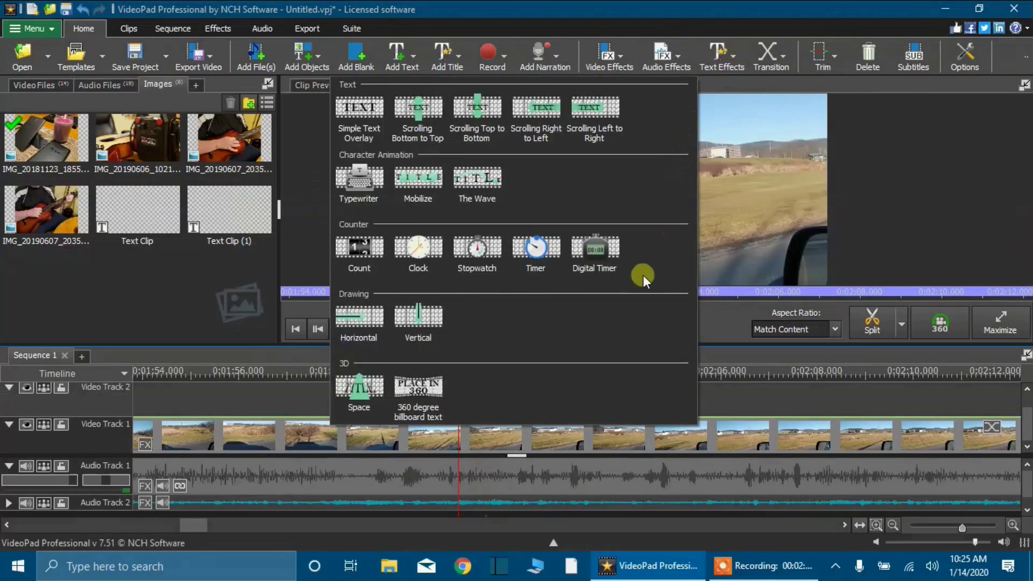
pyautogui.click(360, 109)
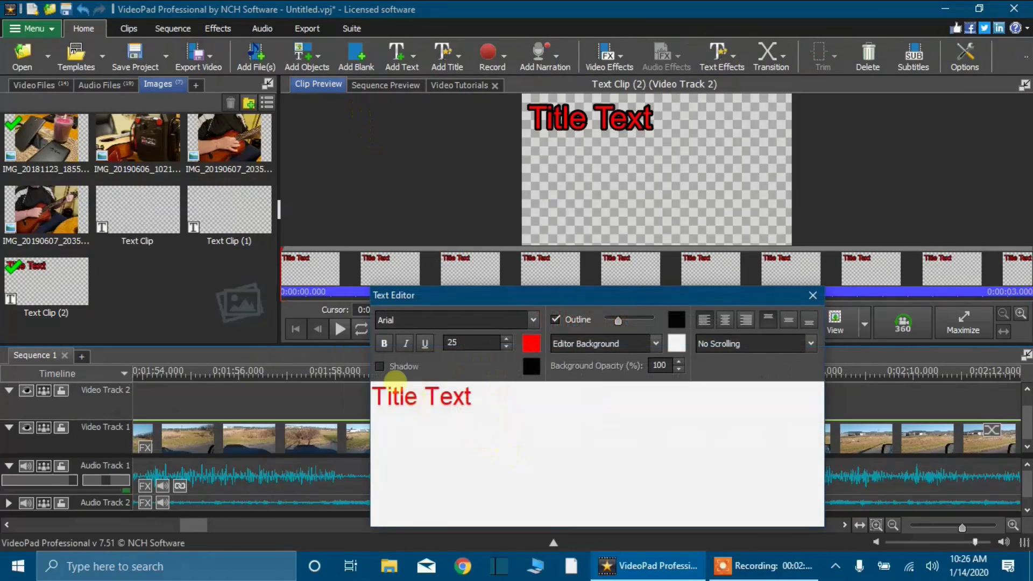
# Enable the shadow on the simple title text and reduce its size to 12
pyautogui.click(380, 368)
pyautogui.moveTo(487, 399); pyautogui.dragTo(350, 412)
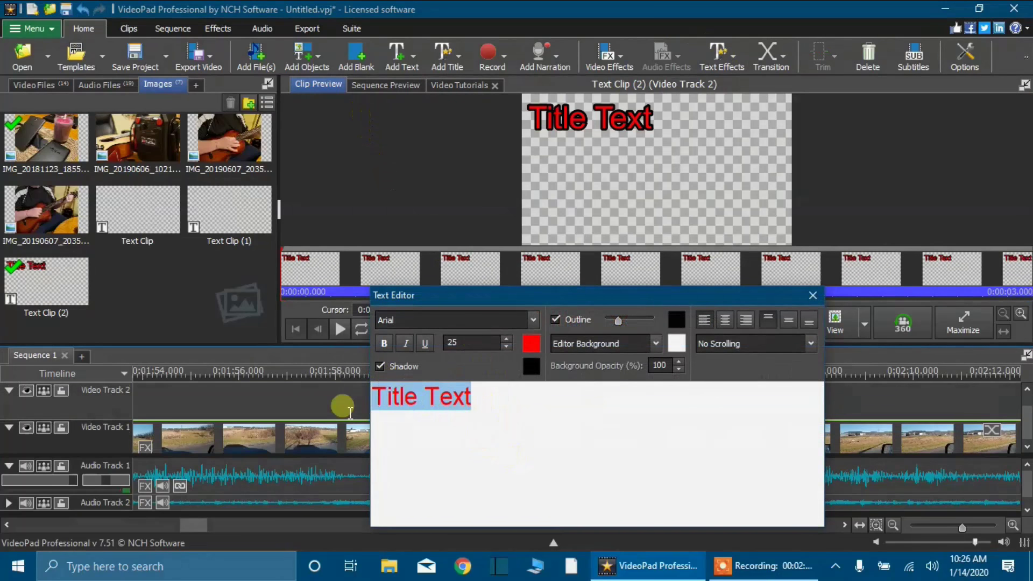
pyautogui.click(505, 346)
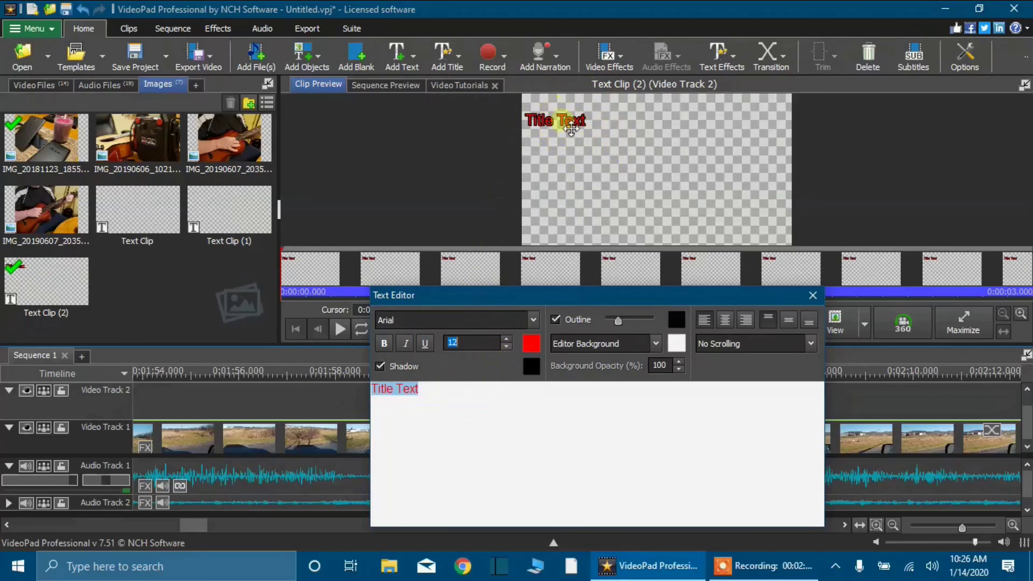
# Replace the simple overlay's placeholder title with "This is just a test"
pyautogui.click(409, 392)
pyautogui.write('T')
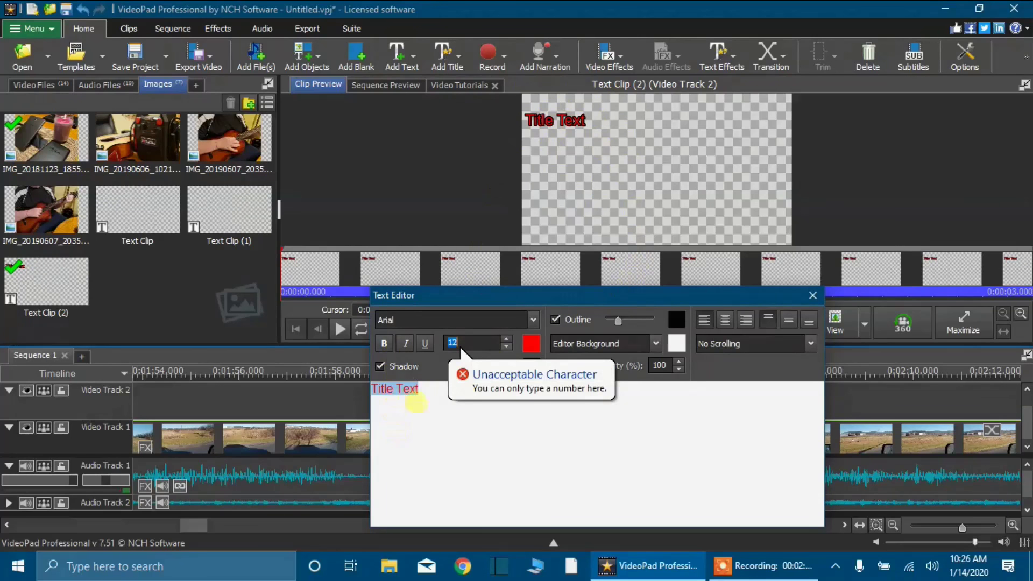
pyautogui.click(413, 398)
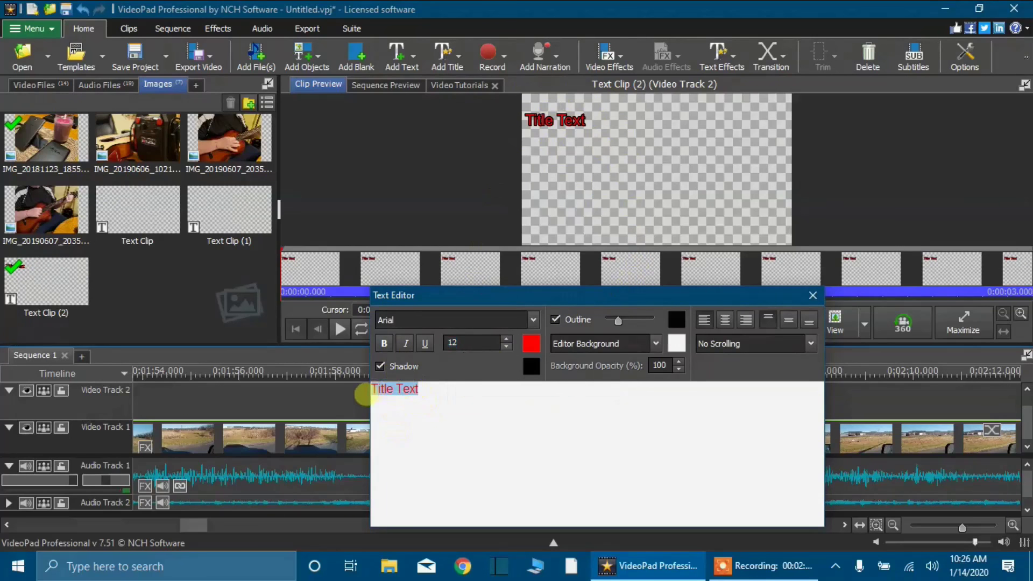
pyautogui.write('Th')
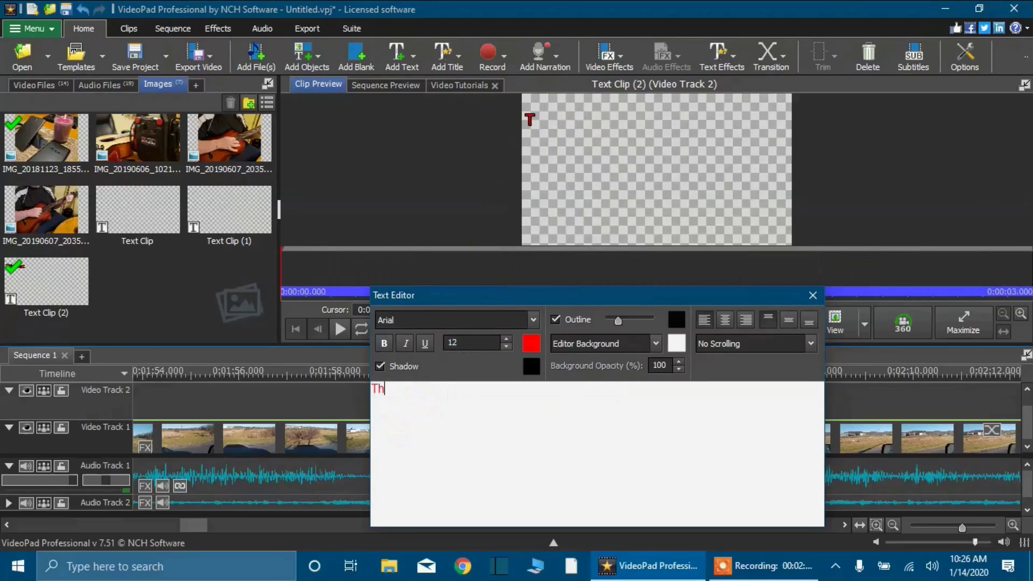
pyautogui.write('is is ')
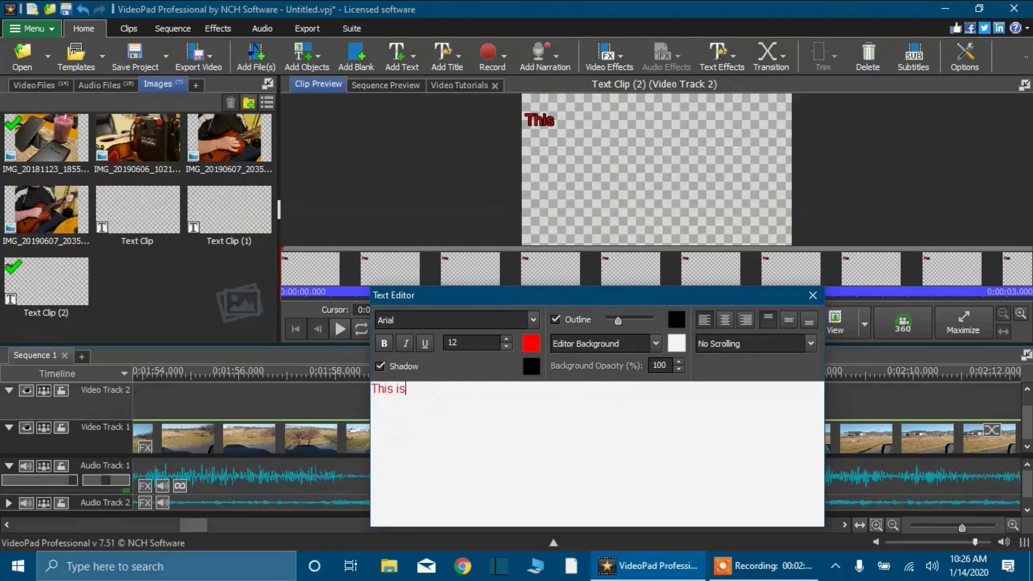
pyautogui.write('just a test')
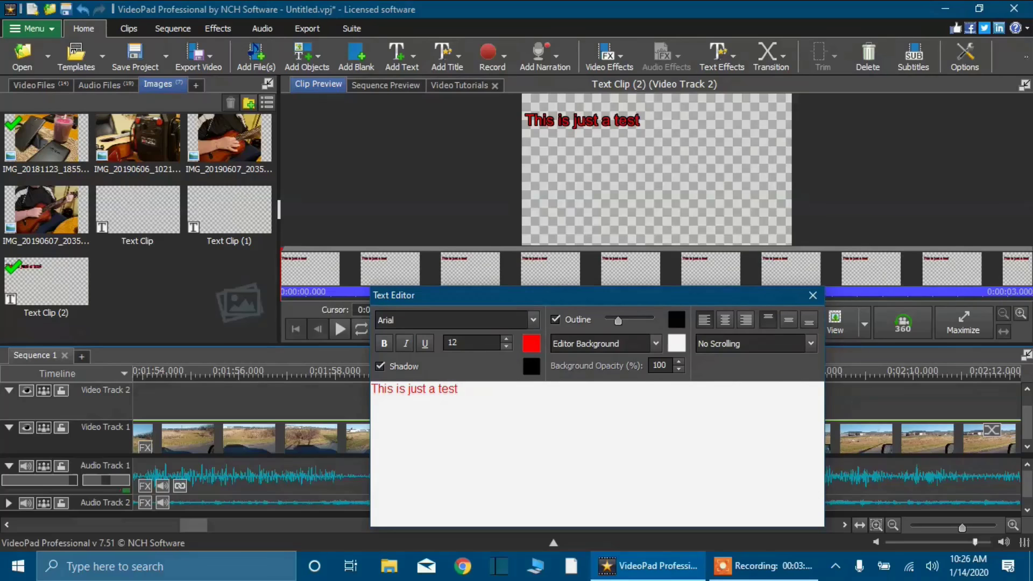
# Append the filler text "fkjgbtri eroigwlkvaeof 3rifhqgvqelriurj" to the title line so it runs past the frame edge
pyautogui.write('fkjgbtri eroigwlkva')
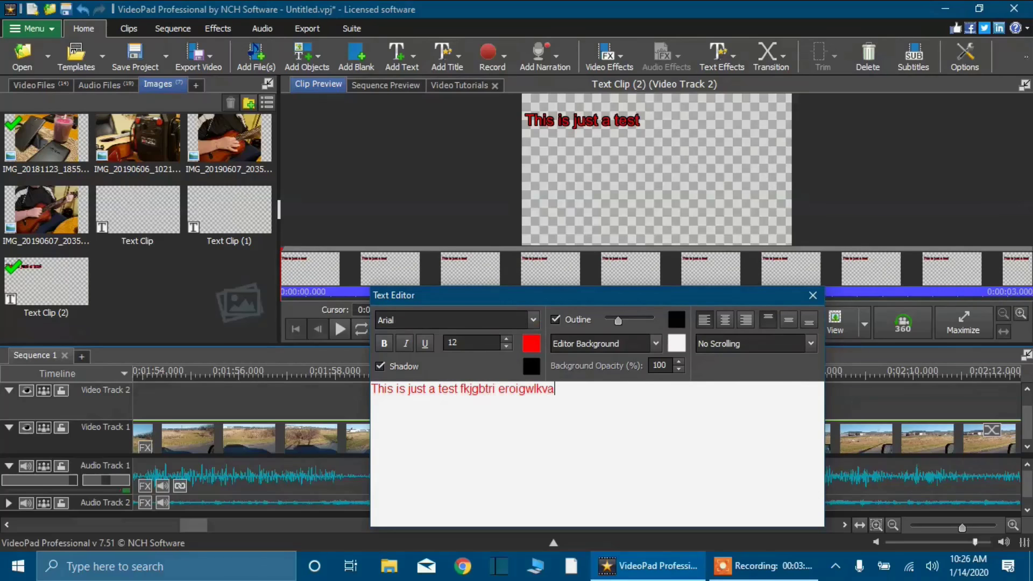
pyautogui.write('eof 3rifhqgvqelriurj')
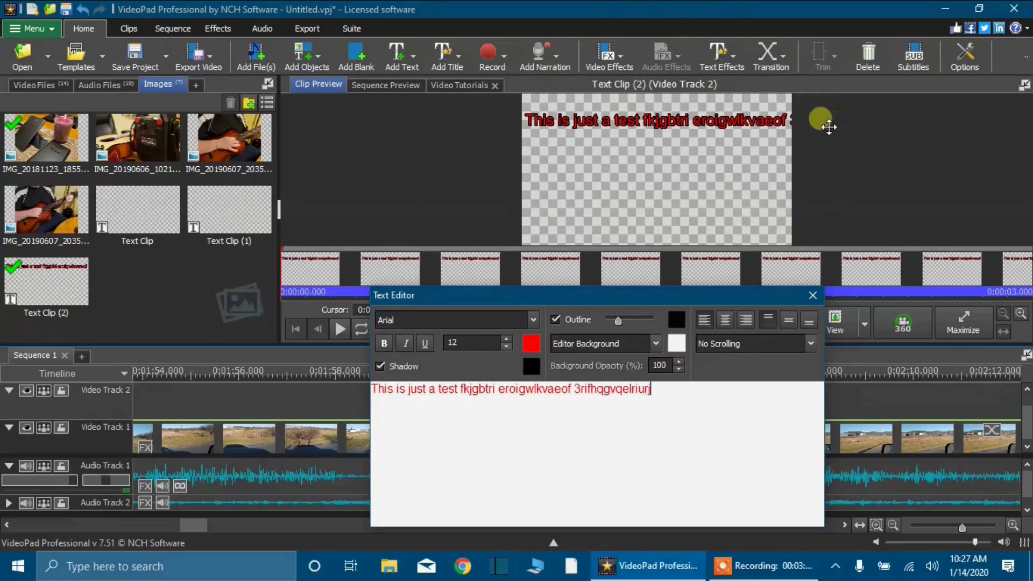
# Shorten the overflowing title line to "This is just a test fkjgbtri eroigw vvv" and move the text up to the upper edge of the frame
pyautogui.press('BackSpace')
pyautogui.press('BackSpace')
pyautogui.press('BackSpace')
pyautogui.press('BackSpace')
pyautogui.press('BackSpace')
pyautogui.press('BackSpace')
pyautogui.press('BackSpace')
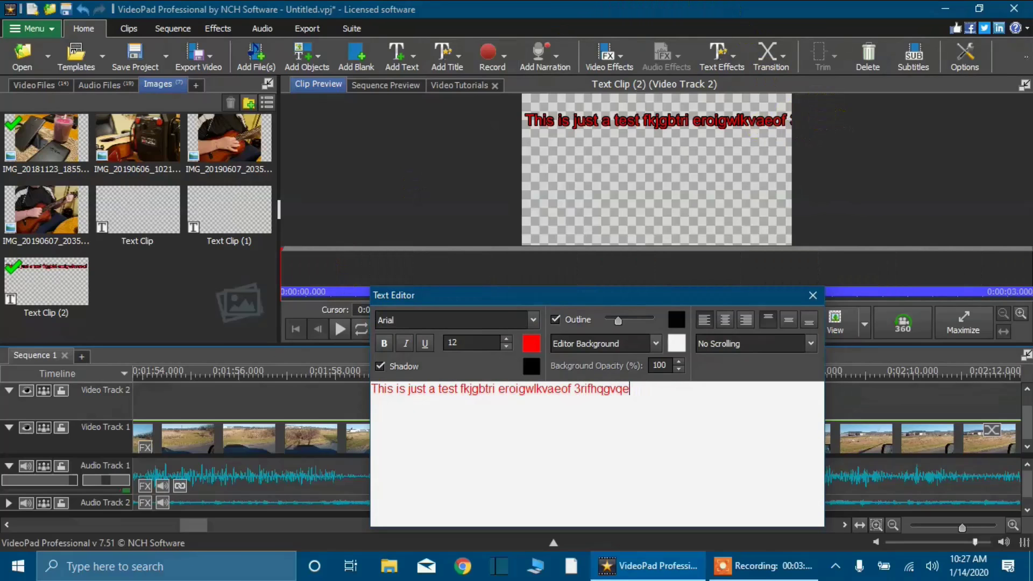
pyautogui.press('BackSpace')
pyautogui.press('BackSpace')
pyautogui.press('BackSpace')
pyautogui.press('BackSpace')
pyautogui.press('BackSpace')
pyautogui.press('BackSpace')
pyautogui.press('BackSpace')
pyautogui.press('BackSpace')
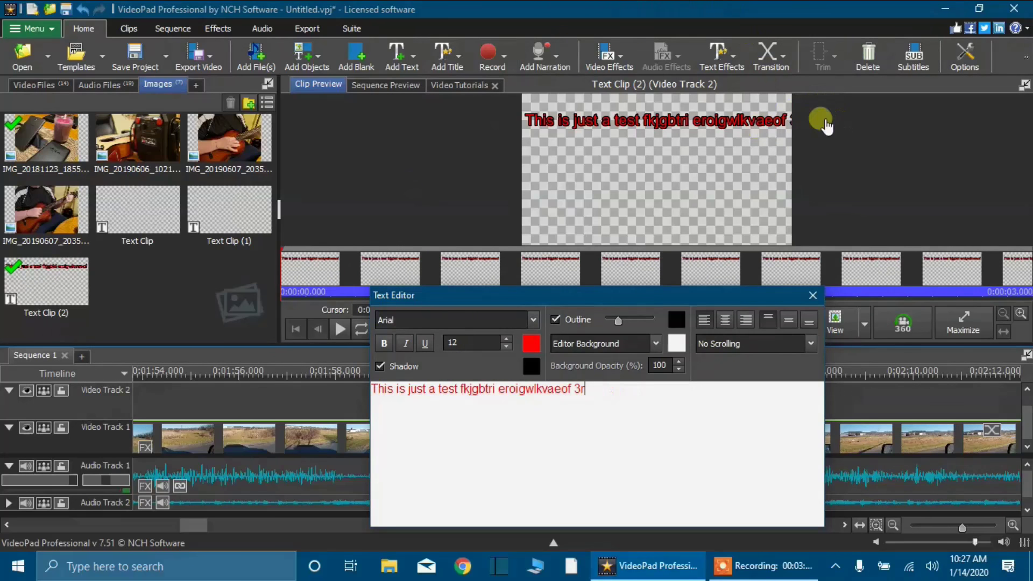
pyautogui.press('BackSpace')
pyautogui.press('BackSpace')
pyautogui.press('BackSpace')
pyautogui.press('BackSpace')
pyautogui.press('BackSpace')
pyautogui.press('BackSpace')
pyautogui.press('BackSpace')
pyautogui.press('BackSpace')
pyautogui.press('BackSpace')
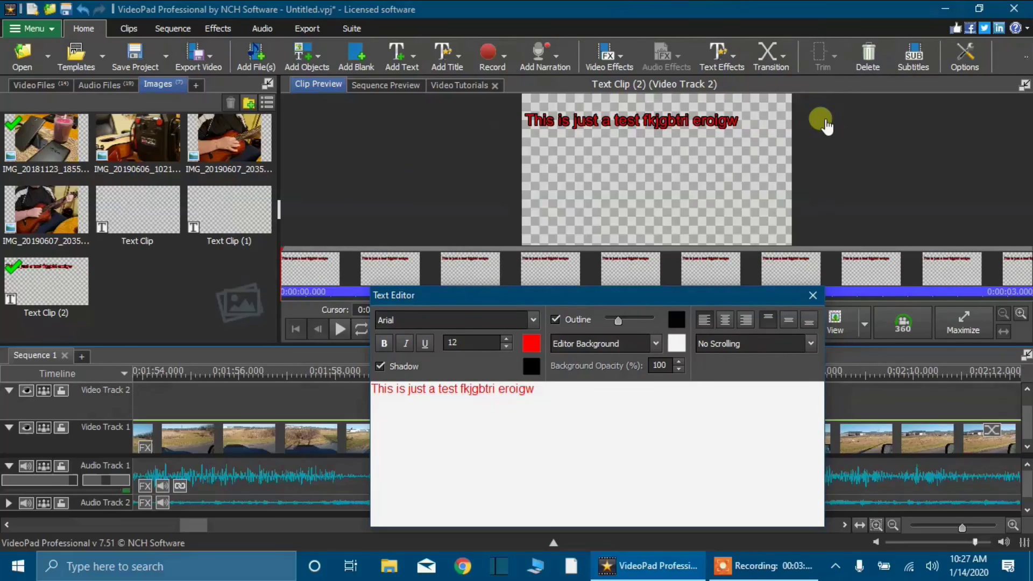
pyautogui.write('vvv')
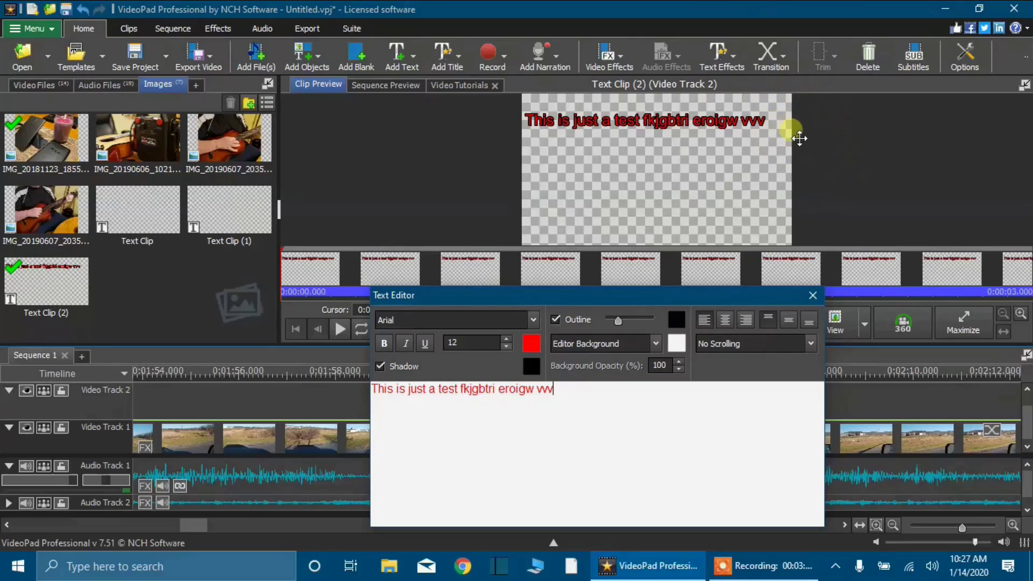
pyautogui.moveTo(798, 138); pyautogui.dragTo(795, 126)
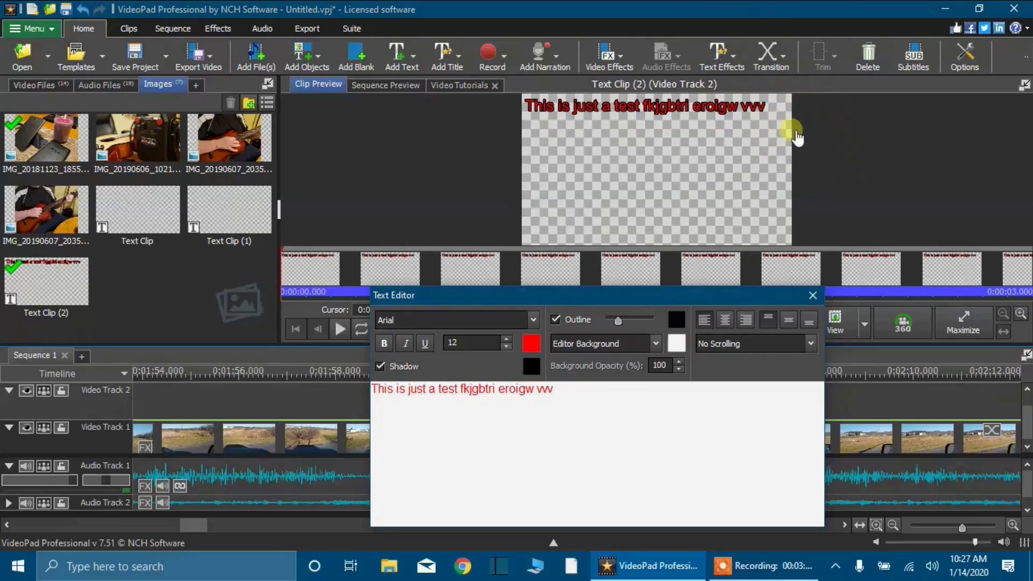
# Add a second title line "ftrgurhg this is a new line", indent both lines with spaces to centre them, and close the Text Editor
pyautogui.press('Return')
pyautogui.write('ftrgurhg this')
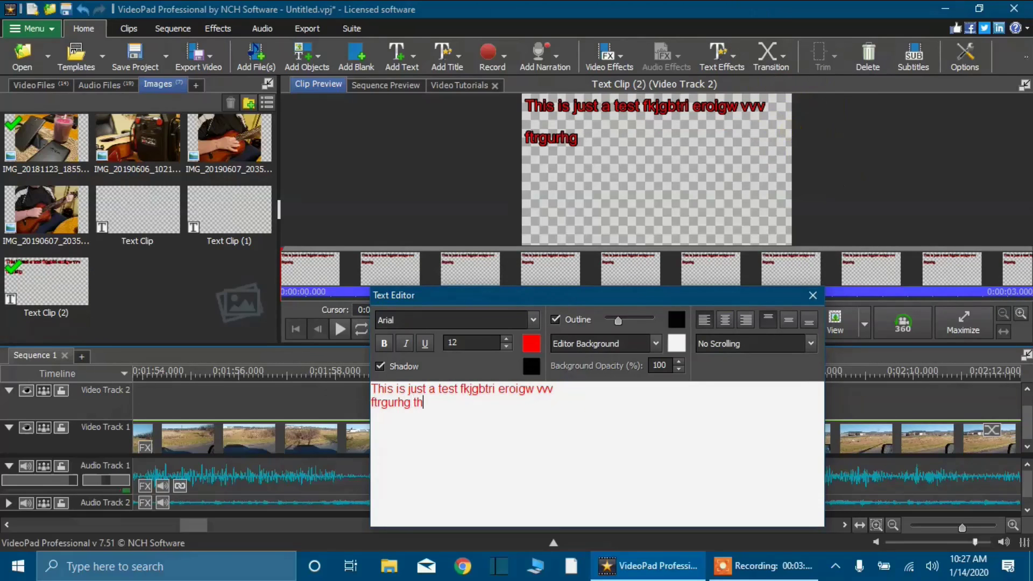
pyautogui.write(' is a new line')
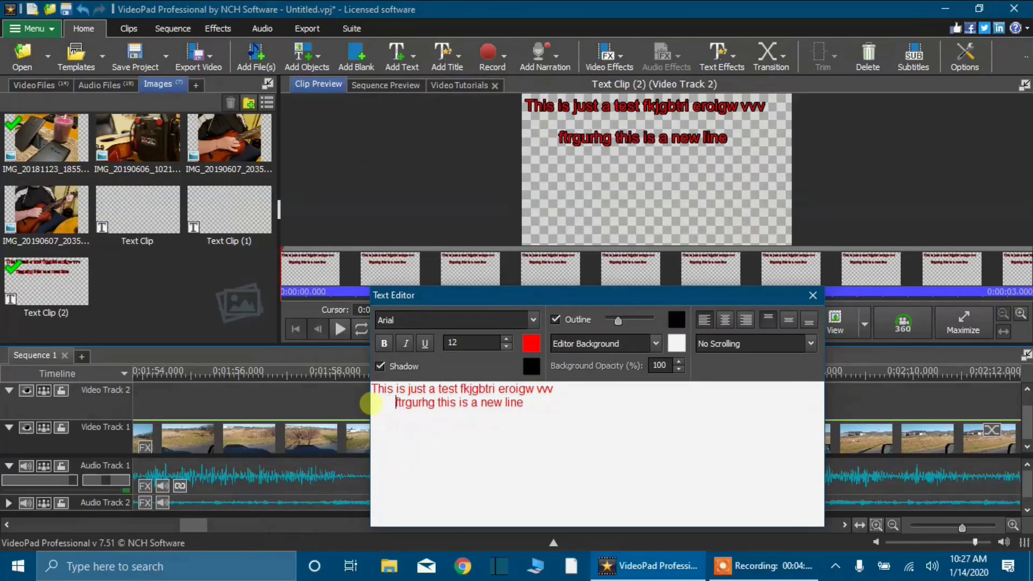
pyautogui.click(371, 388)
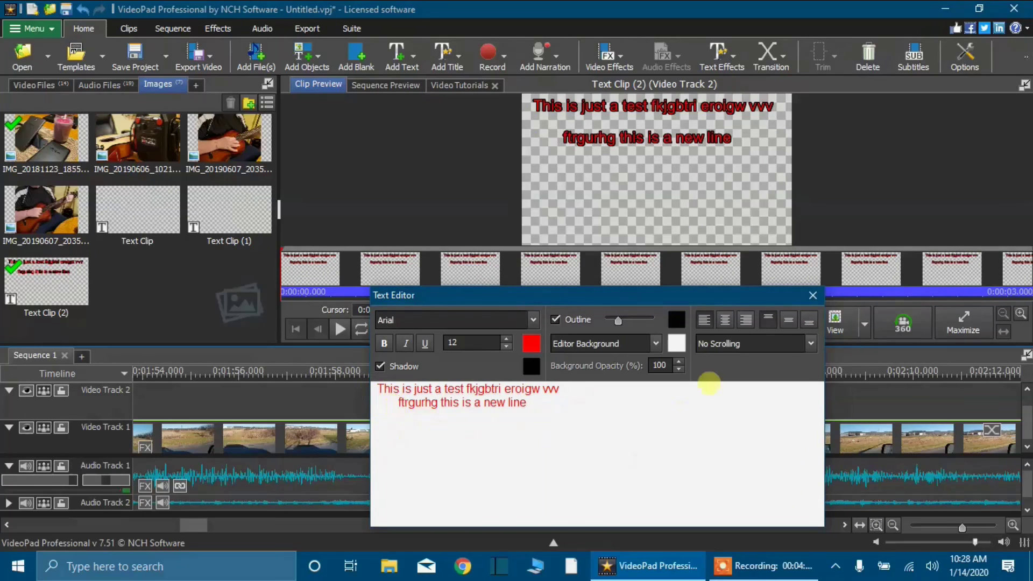
pyautogui.click(816, 295)
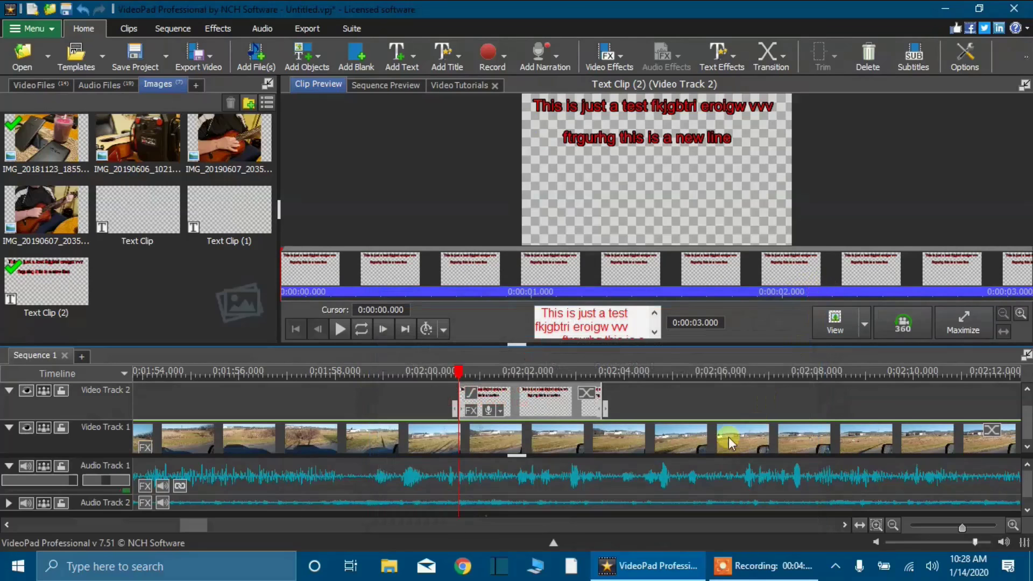
# Extend the end of the simple text clip on Video Track 2 to about 0:02:05.5 and play it back from 0:01:59.775
pyautogui.click(439, 374)
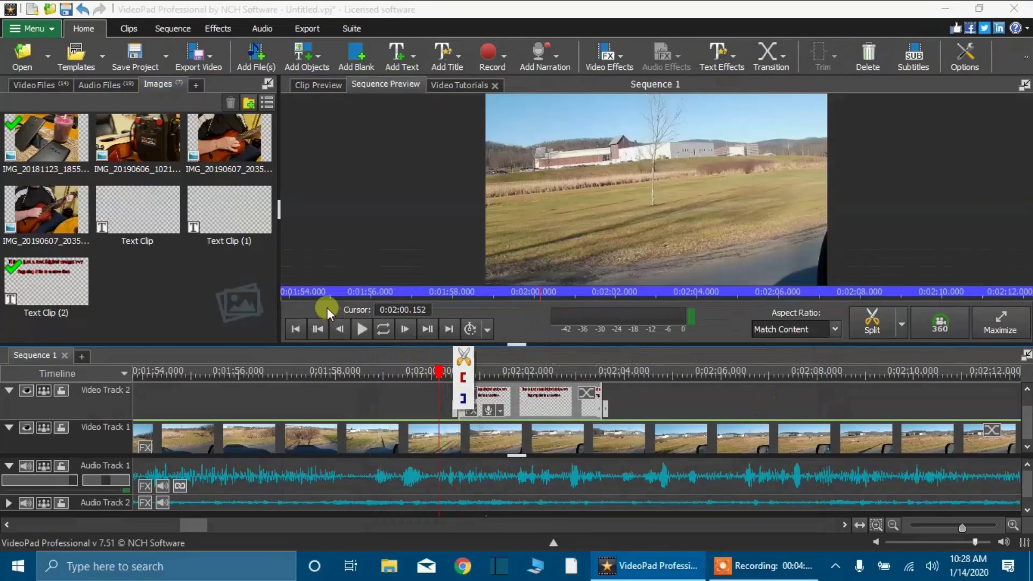
pyautogui.click(362, 328)
pyautogui.moveTo(615, 403); pyautogui.dragTo(698, 407)
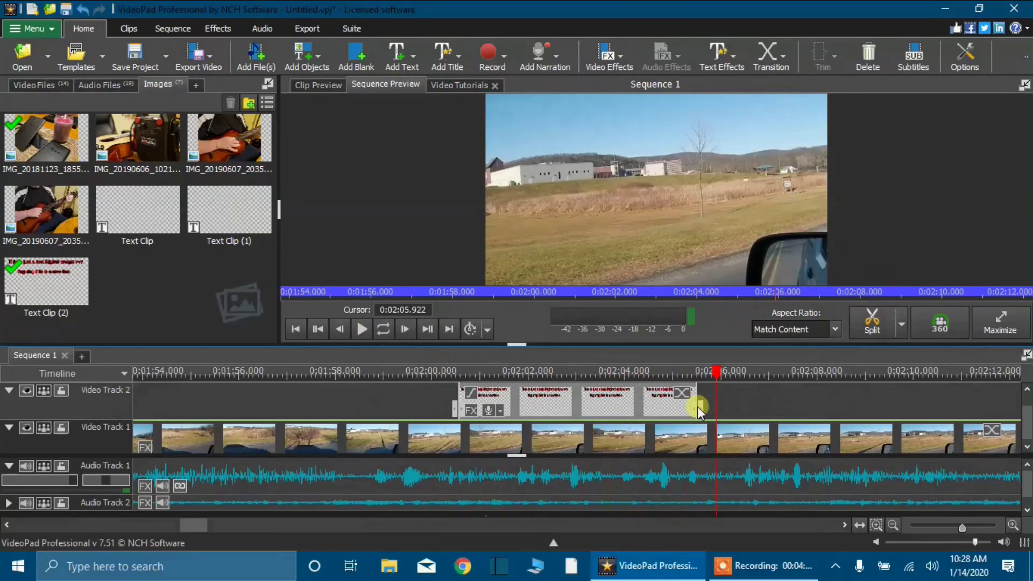
pyautogui.click(418, 373)
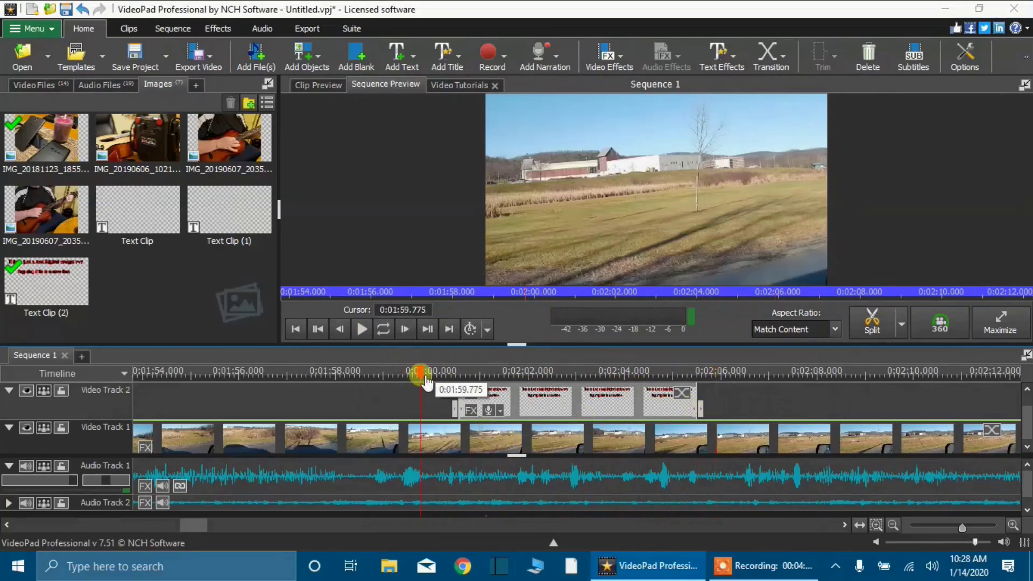
pyautogui.click(362, 328)
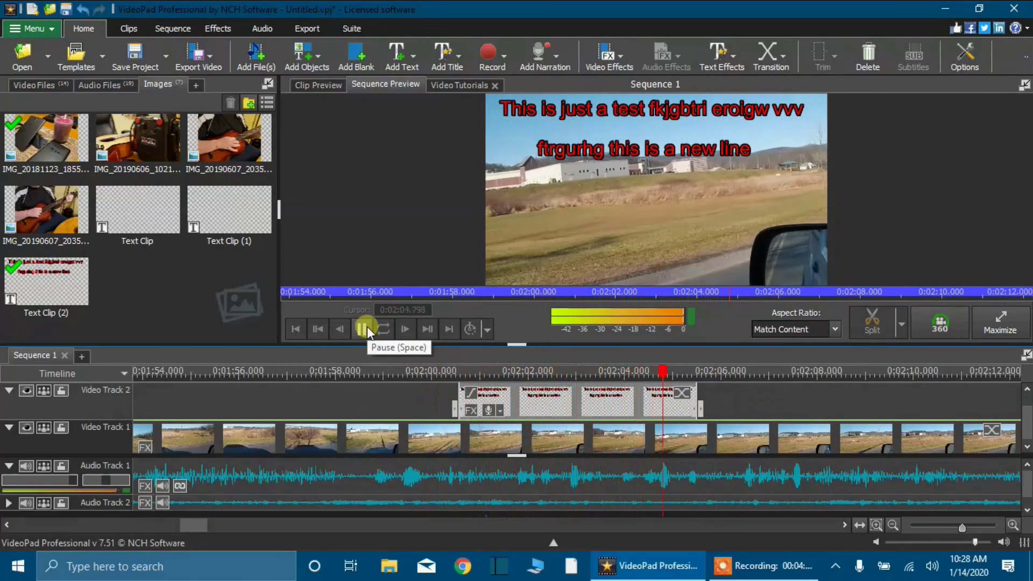
pyautogui.click(367, 327)
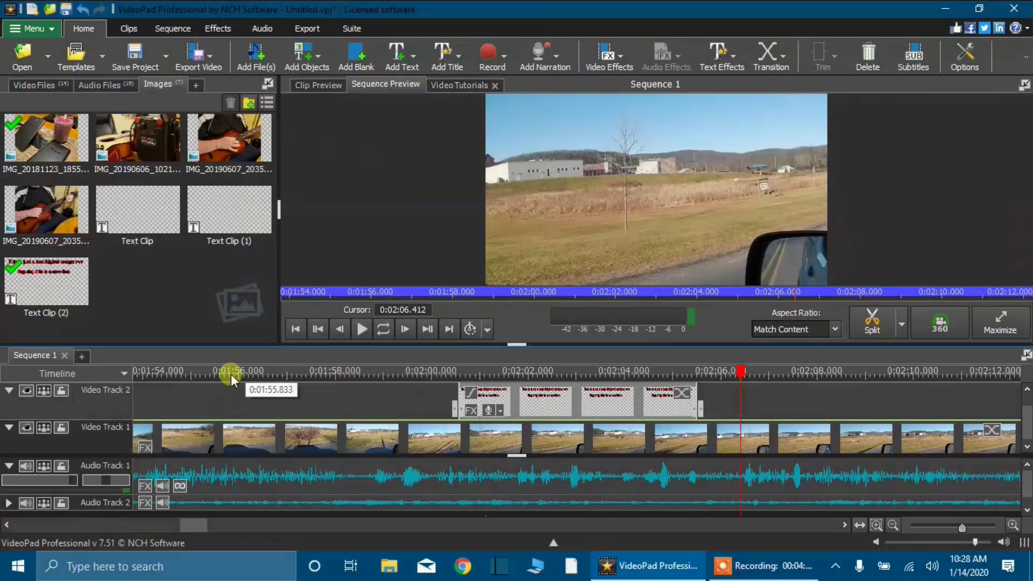
# Split the sequence at 0:01:55.833 and 0:01:59.256 to isolate a short section of the driving footage
pyautogui.moveTo(235, 376)
pyautogui.click(254, 357)
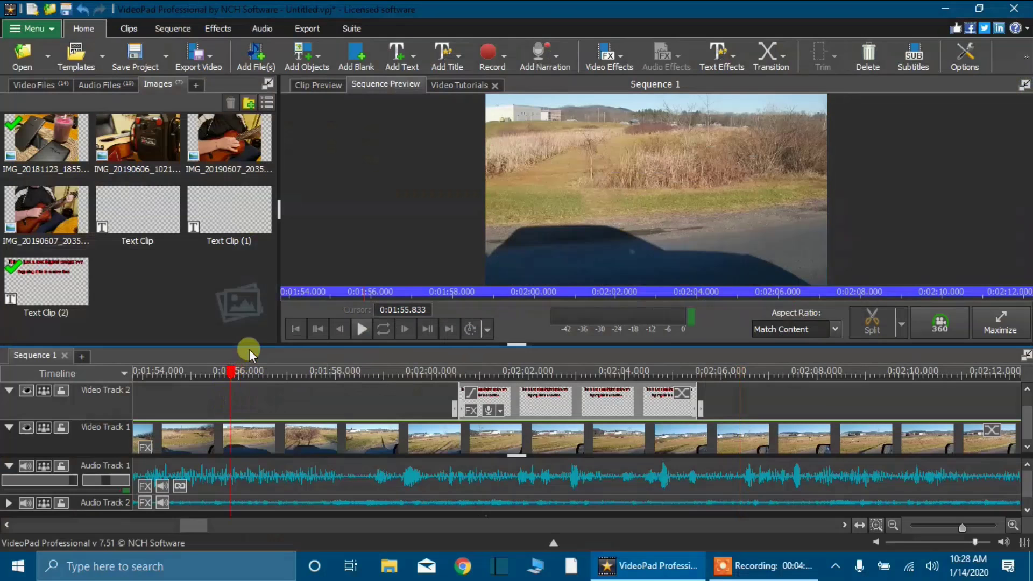
pyautogui.click(397, 370)
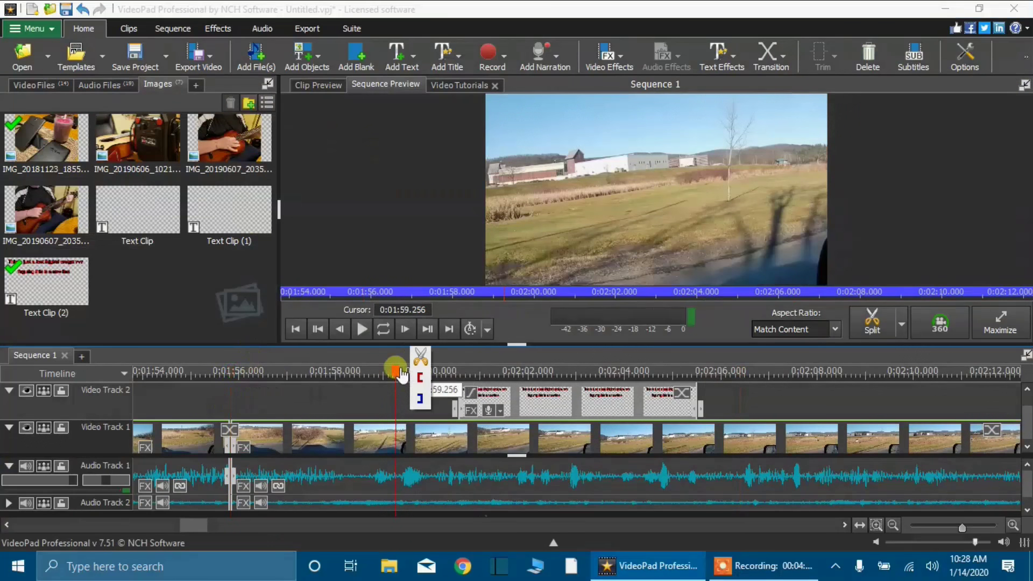
pyautogui.click(415, 357)
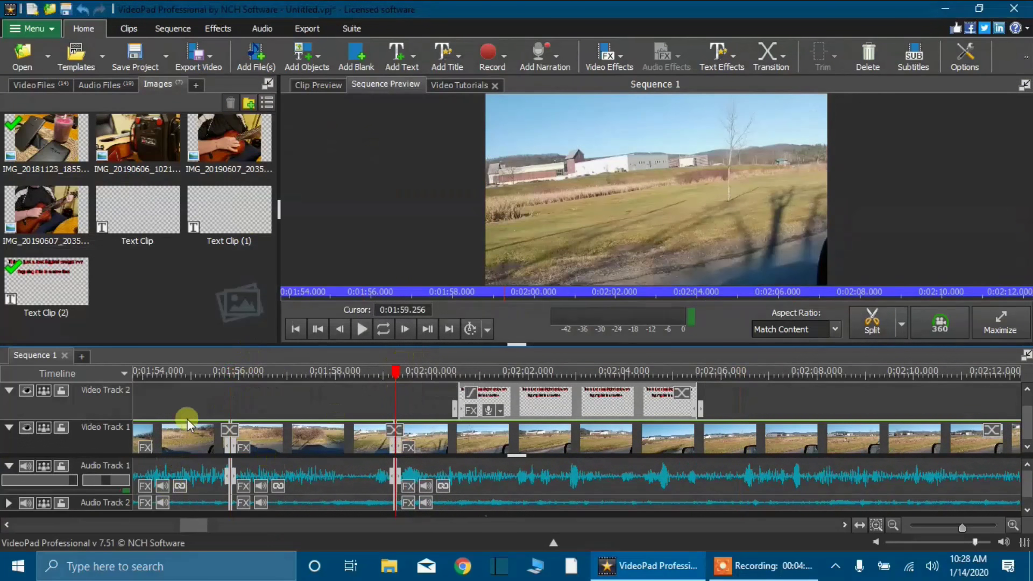
# Play back the isolated section of driving footage from 0:01:55.786
pyautogui.click(228, 372)
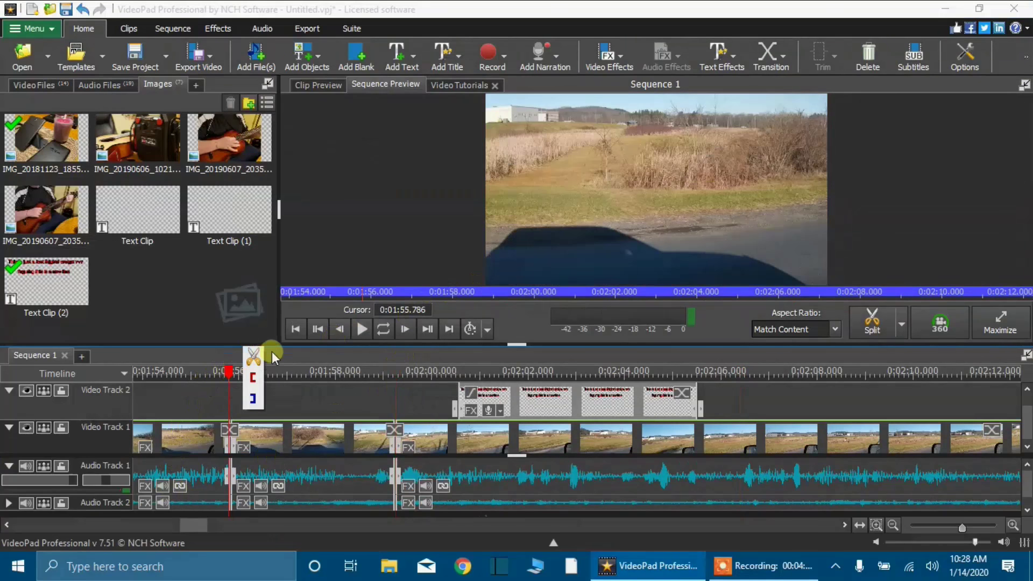
pyautogui.click(361, 333)
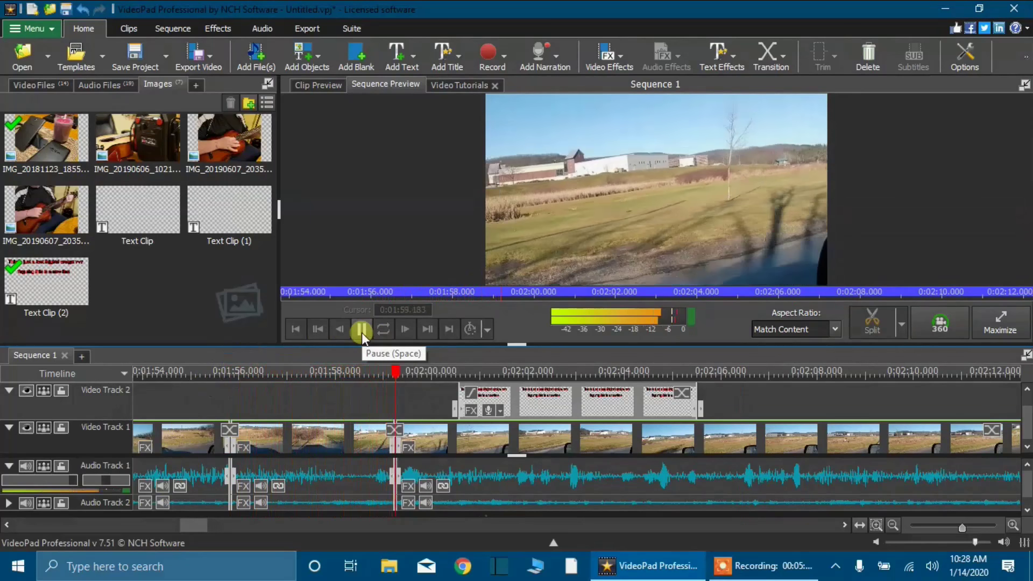
pyautogui.click(361, 332)
# Apply the Auto Levels video effect to the isolated section on Video Track 1 and close the effect settings
pyautogui.click(296, 435)
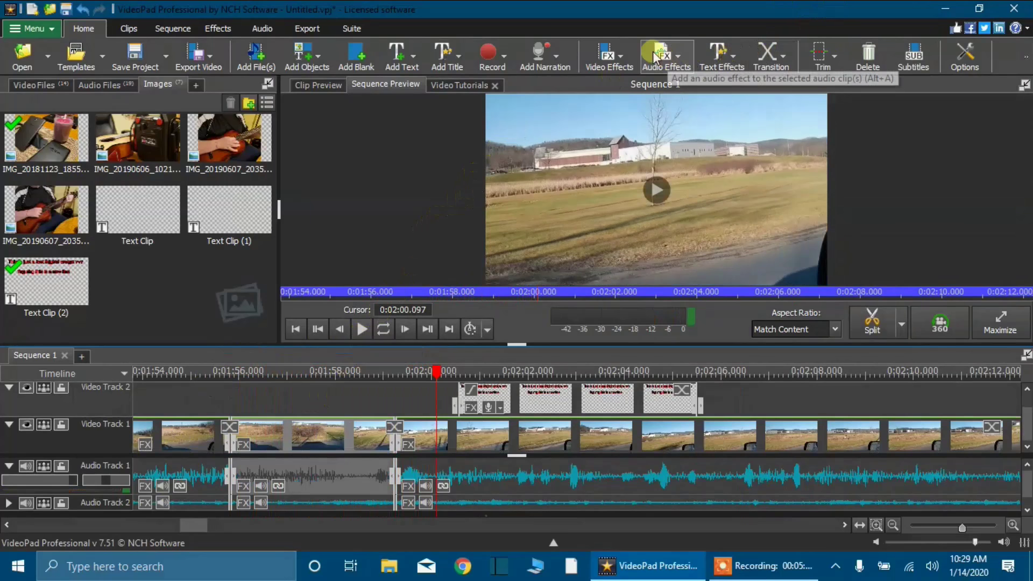
pyautogui.click(629, 50)
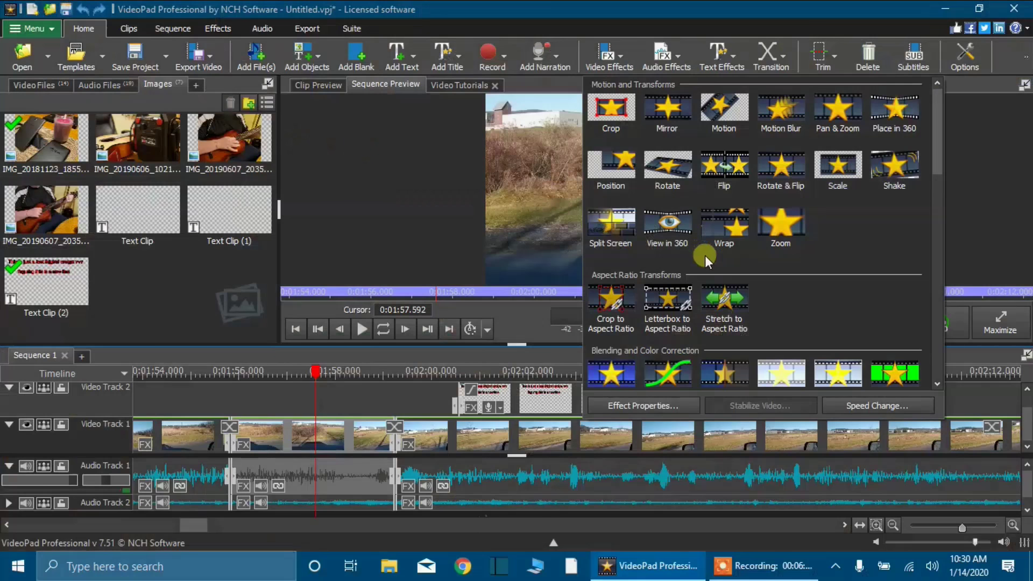
pyautogui.scroll(-2, 707, 261)
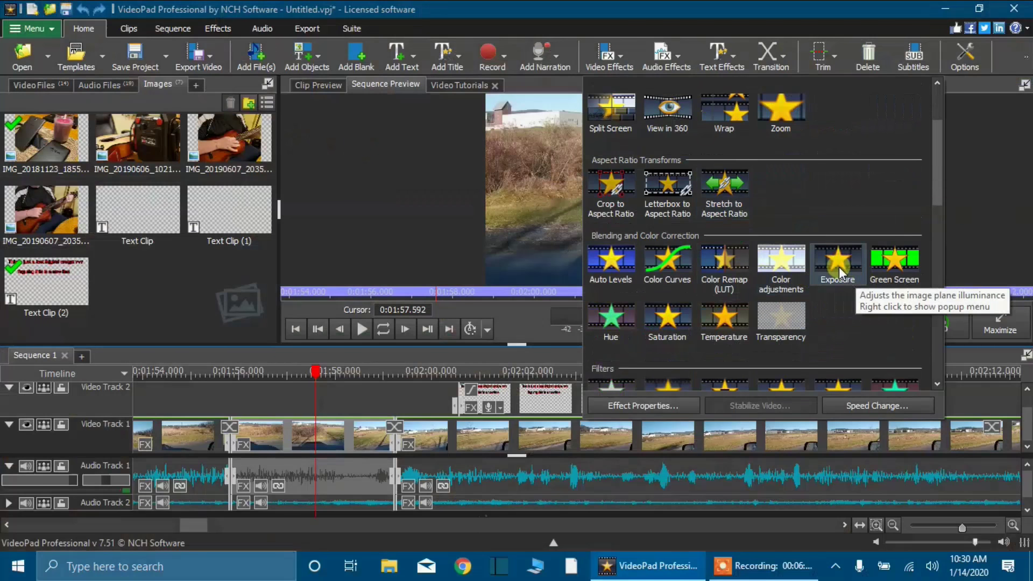
pyautogui.click(616, 260)
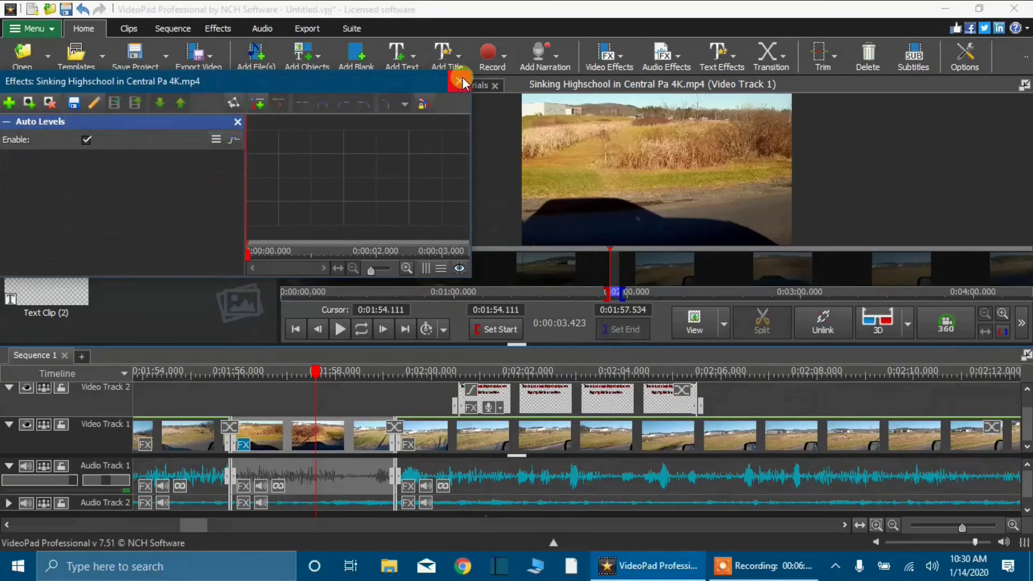
pyautogui.click(462, 79)
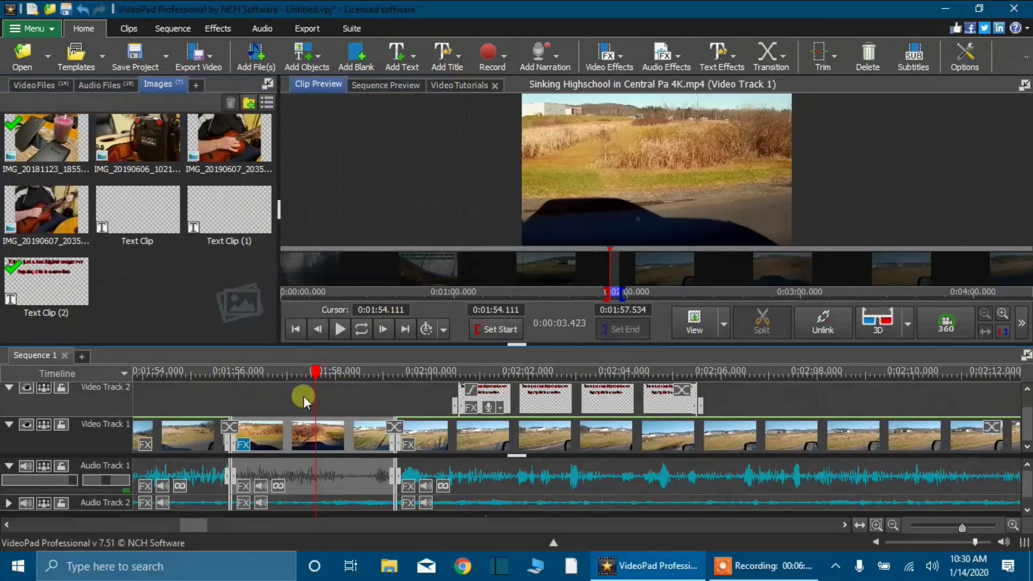
# Scrub from 0:01:55.220 to 0:01:56.414 to compare the footage before and after the Auto Levels effect begins
pyautogui.click(201, 371)
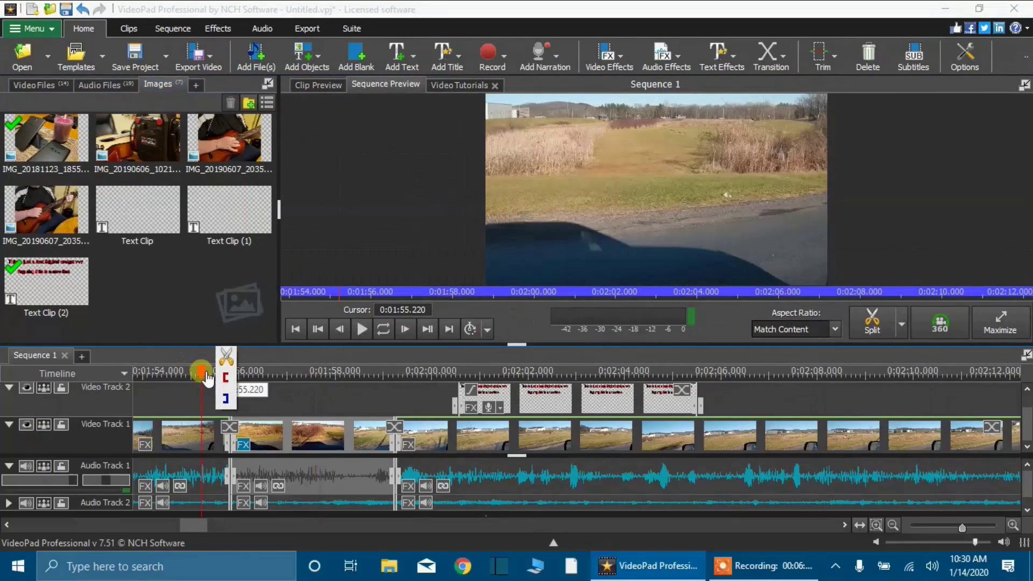
pyautogui.moveTo(206, 375); pyautogui.dragTo(265, 387)
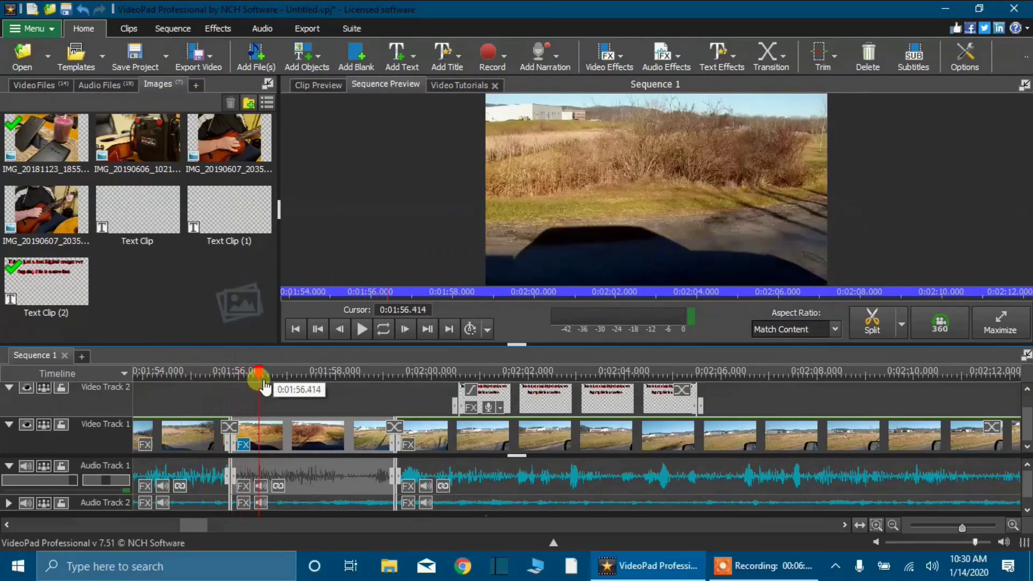
pyautogui.moveTo(265, 387)
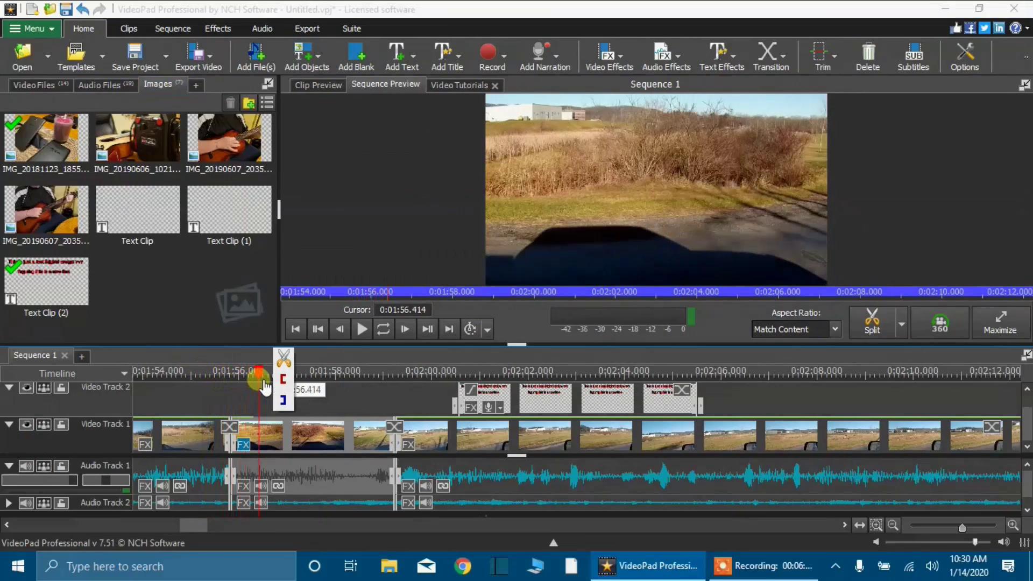